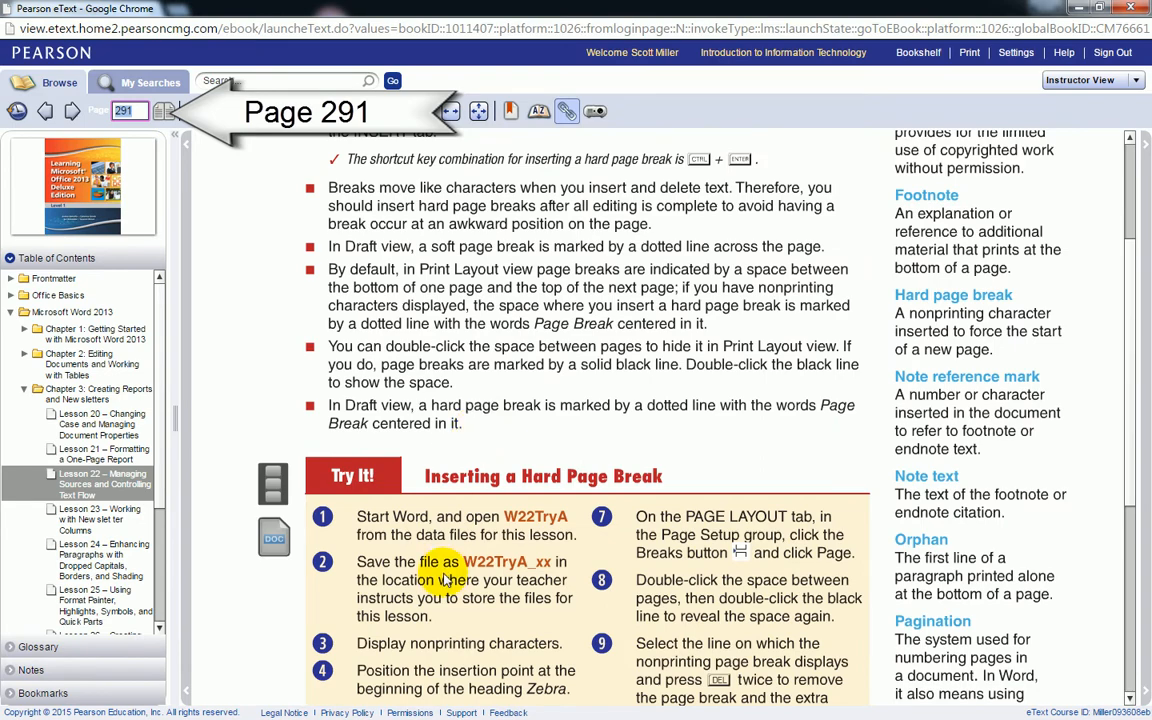
- Download the W22TryA data file from the eText lesson, open it in Word, and enable editing
click(270, 470)
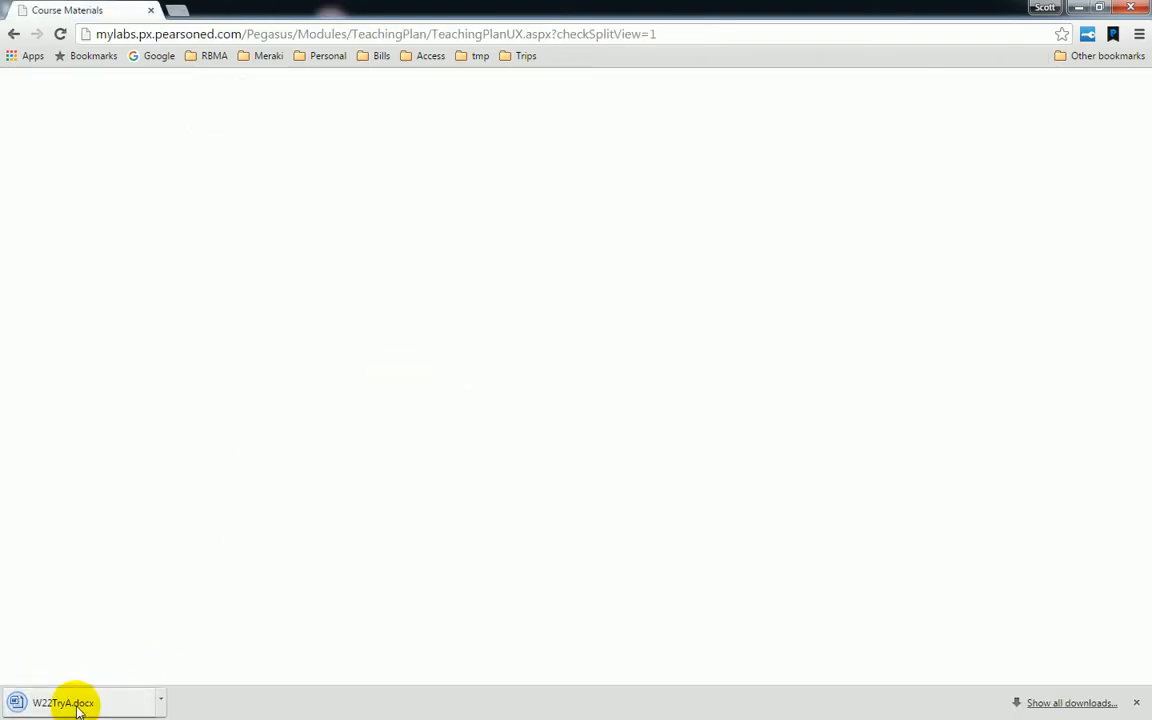
click(77, 706)
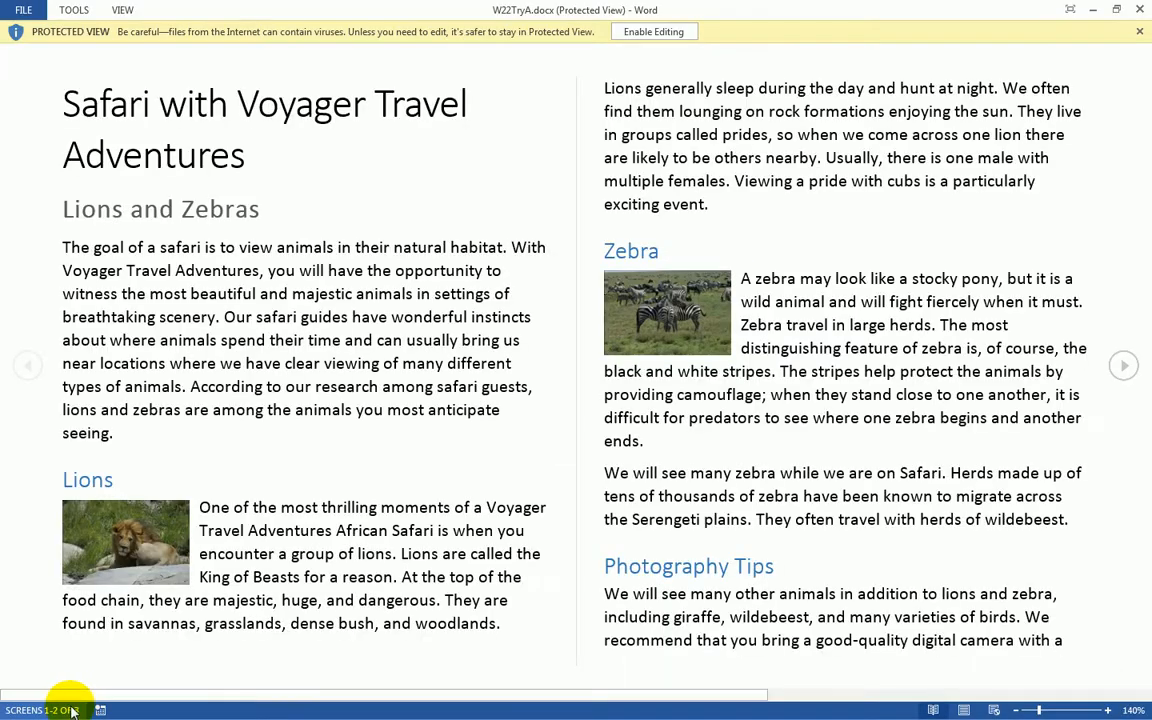
click(669, 34)
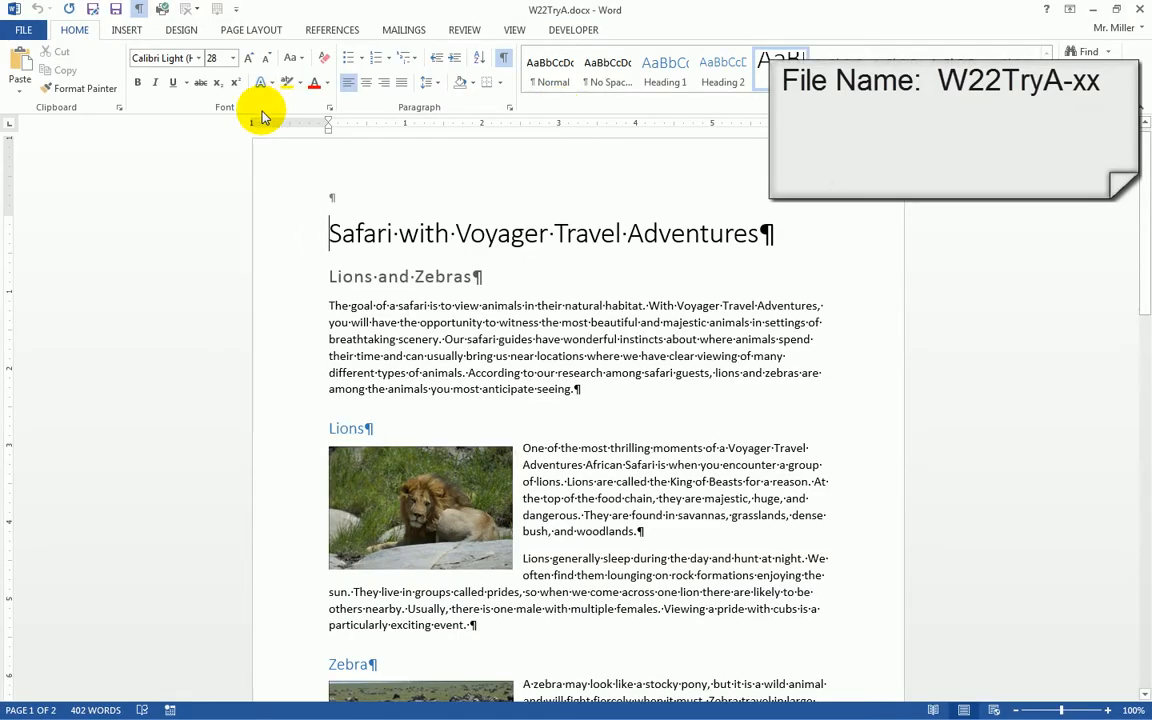
- Save the document as W22TryA-sm in a new folder named Nov 15 inside My Documents
click(21, 30)
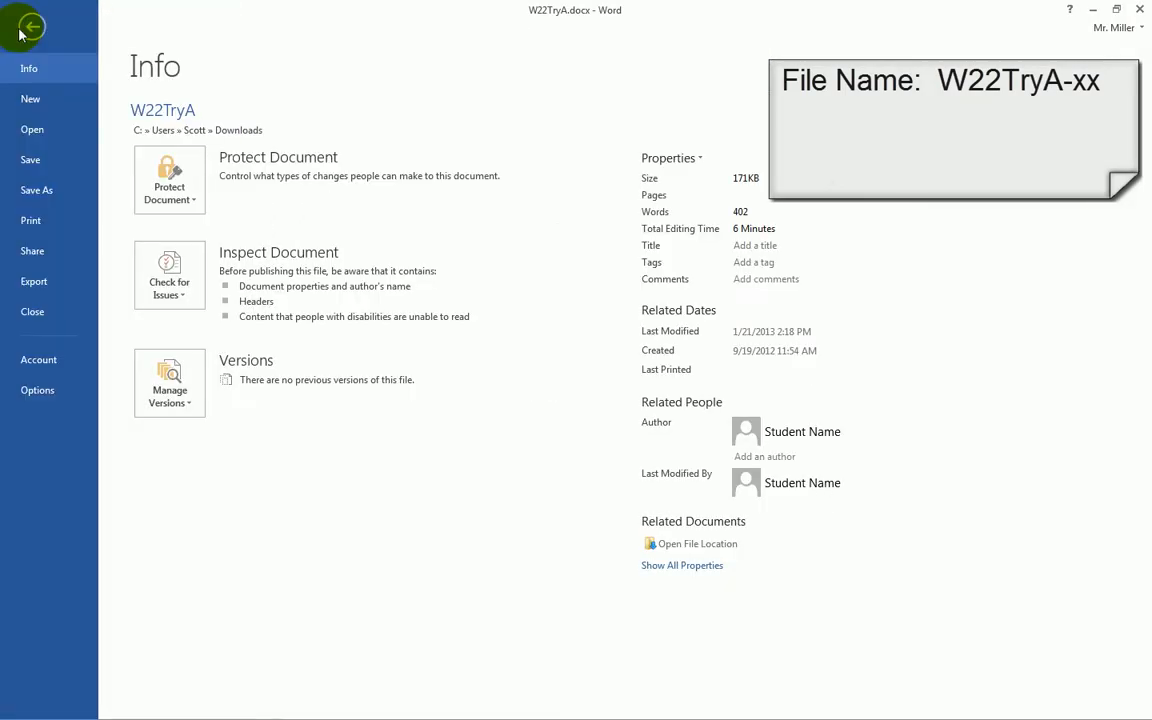
click(52, 192)
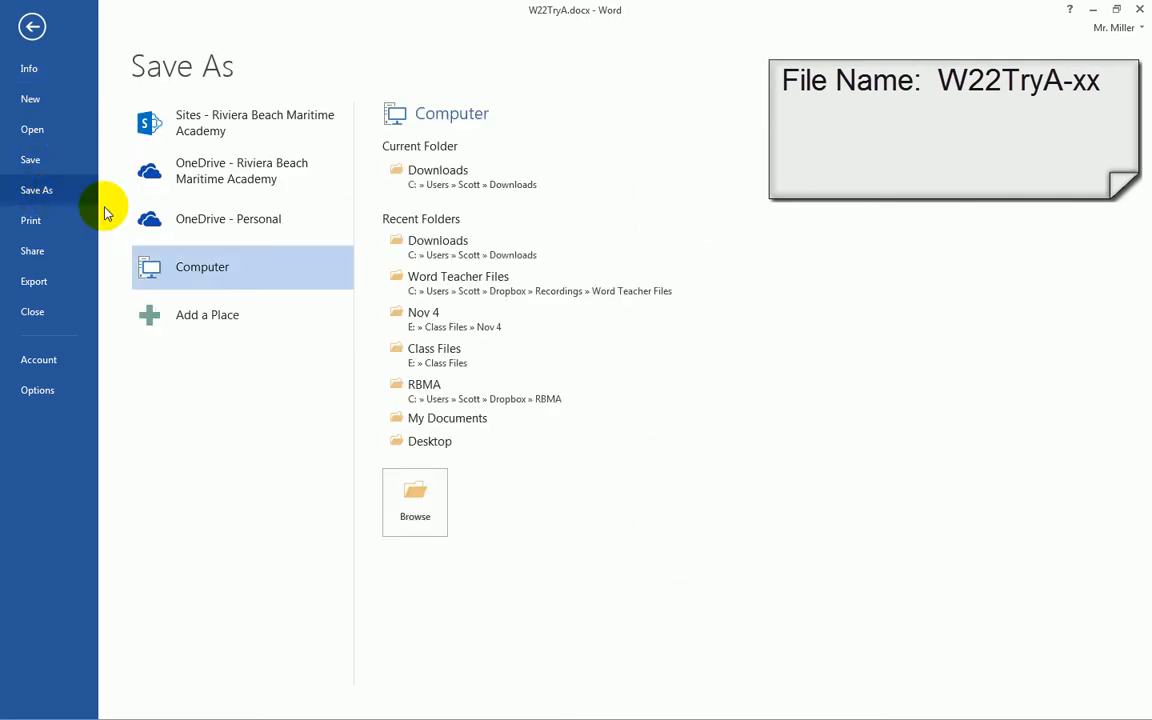
click(443, 421)
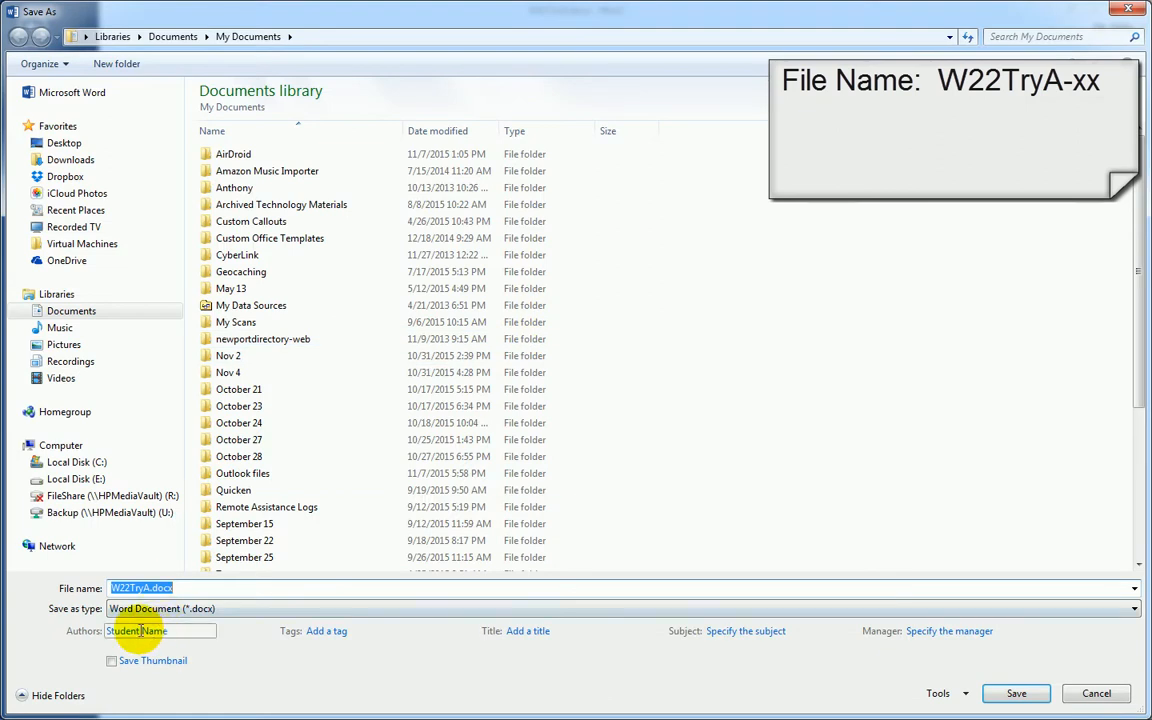
click(112, 65)
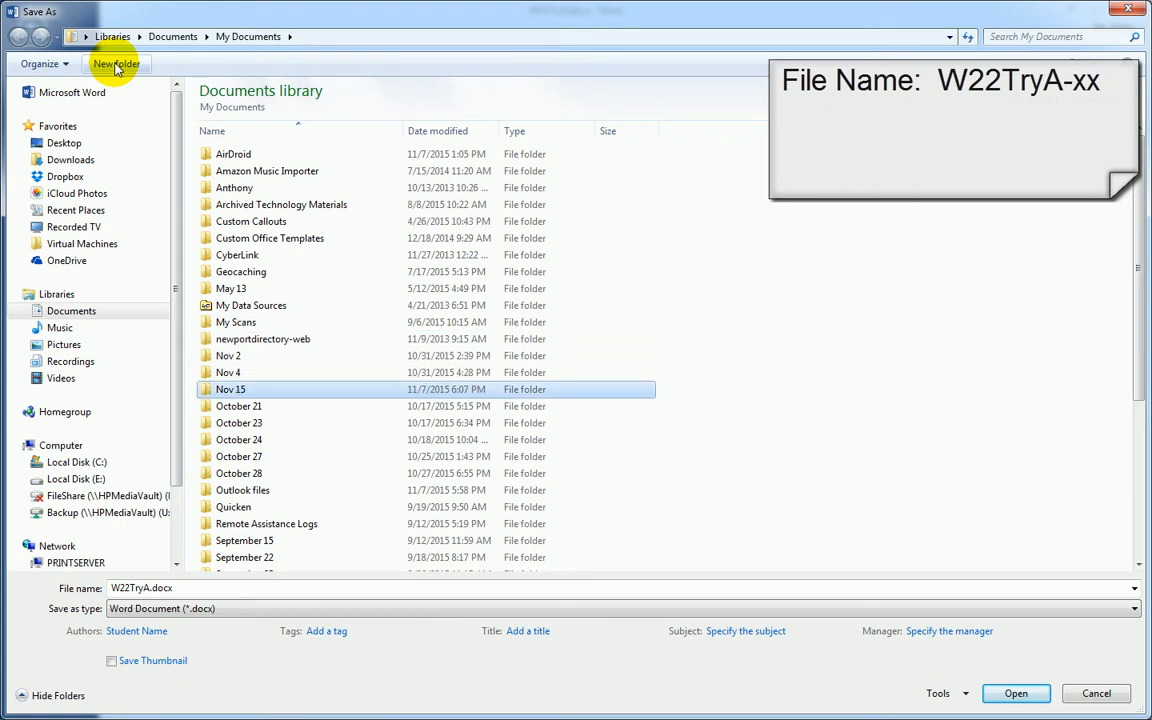
key(Return)
double_click(237, 390)
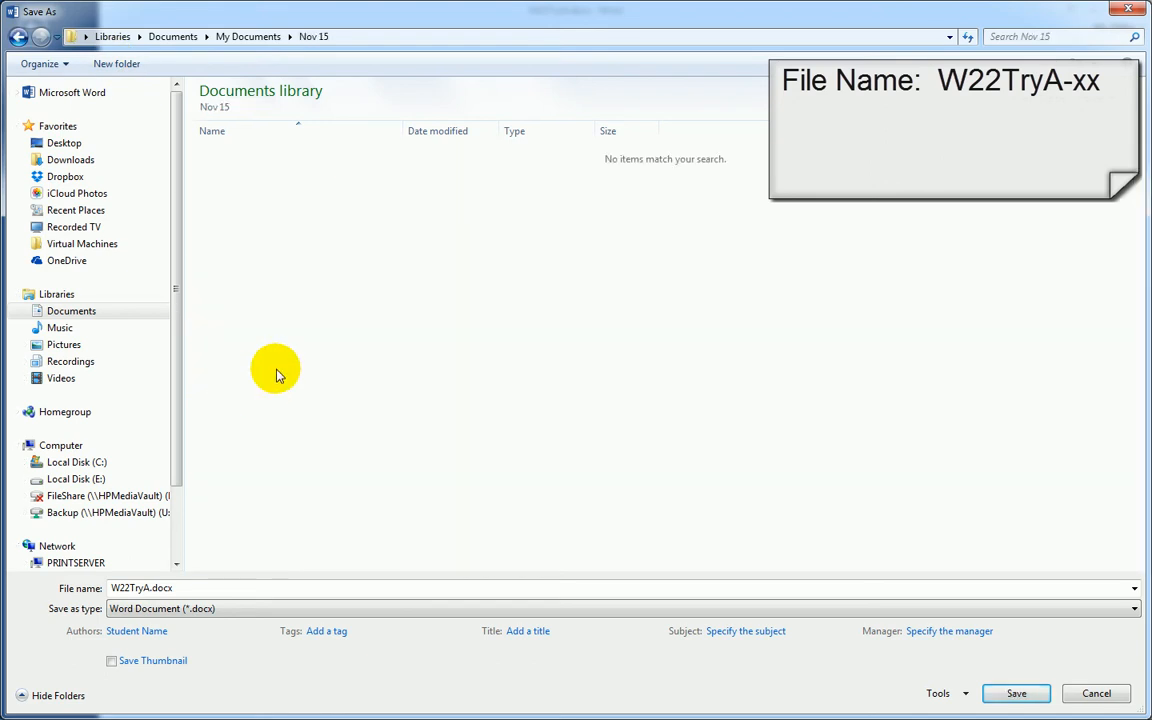
double_click(146, 589)
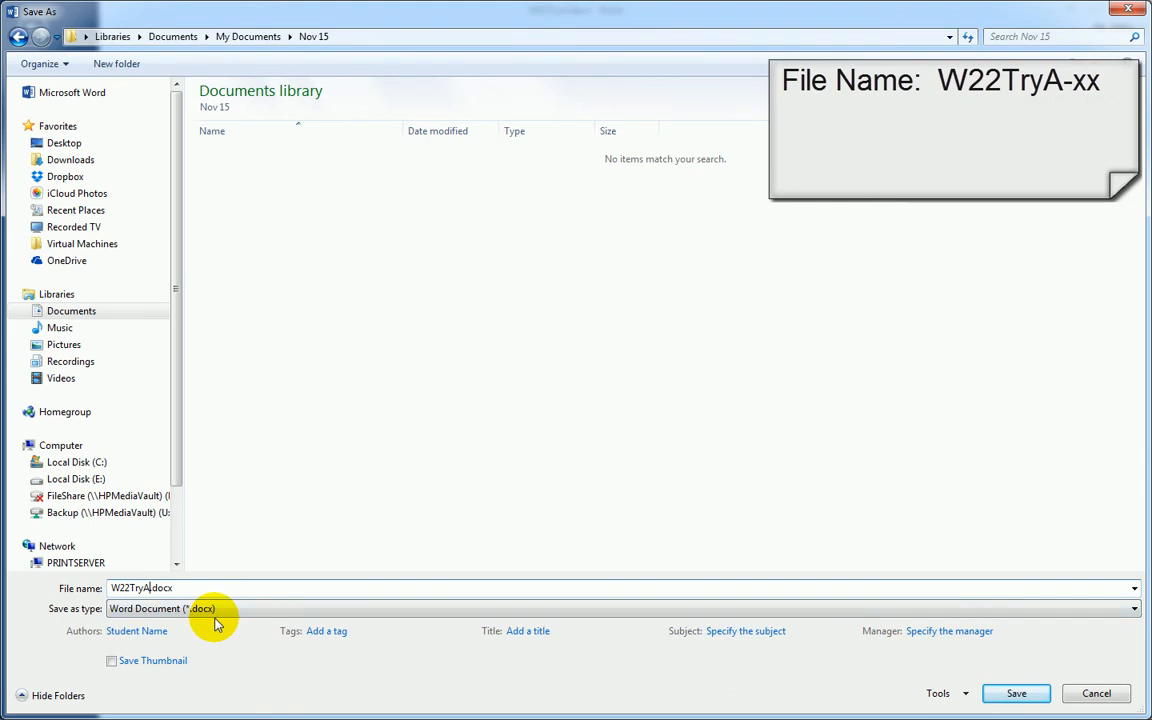
key(Return)
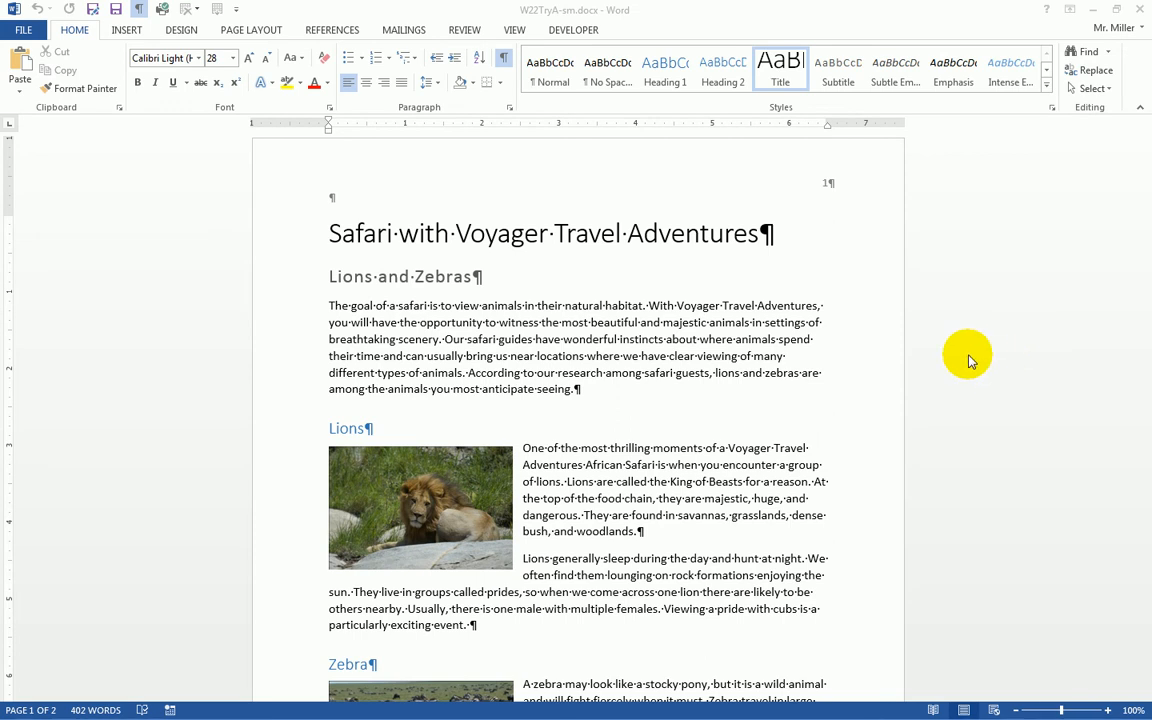
- Examine where the page break falls around the Photography Tips heading and the paragraph that belongs to it
scroll(965, 365, down, 5)
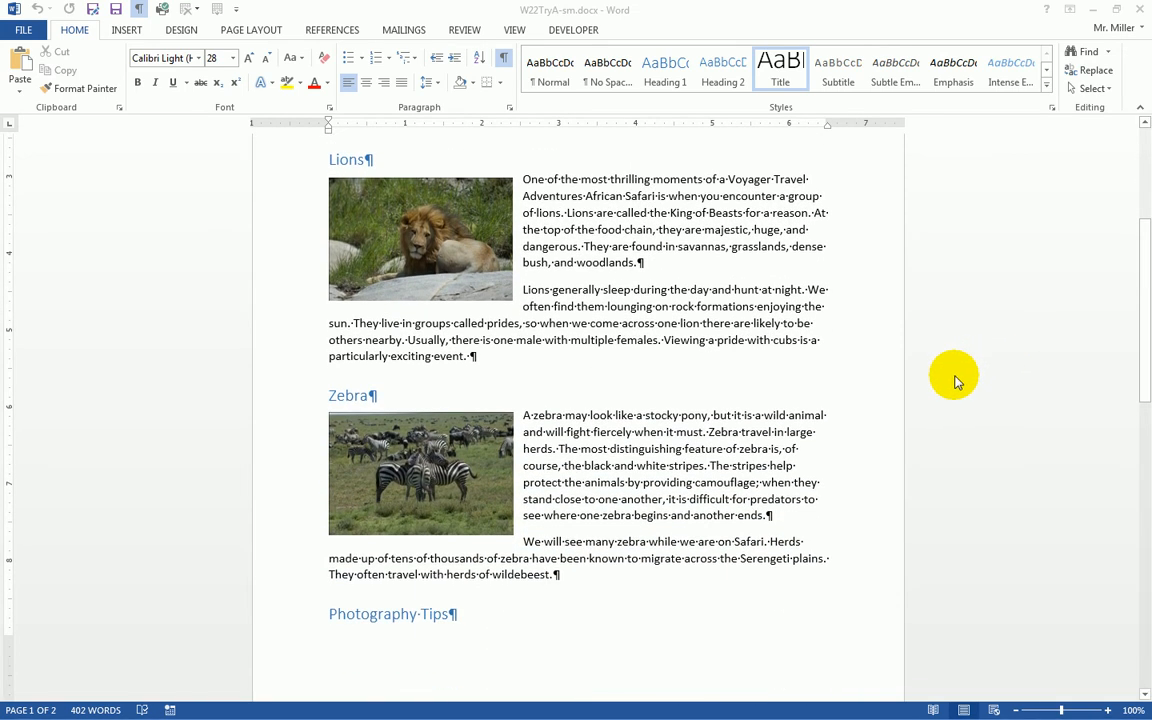
scroll(952, 372, down, 6)
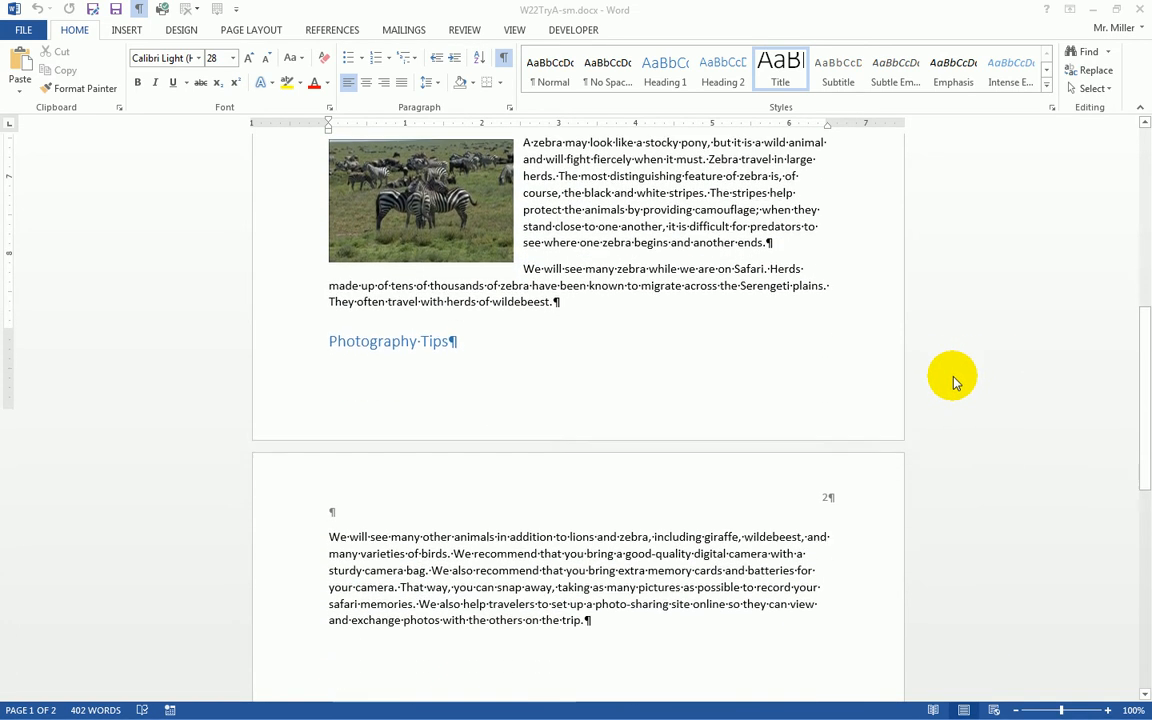
scroll(952, 380, up, 2)
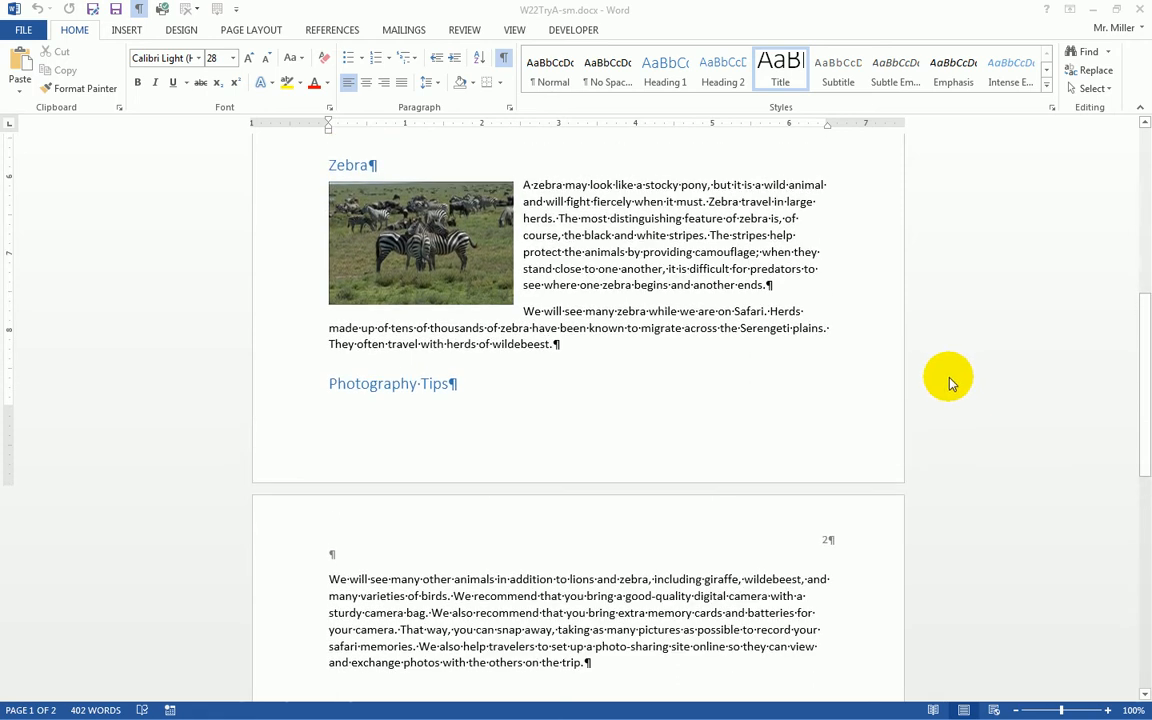
scroll(950, 382, down, 2)
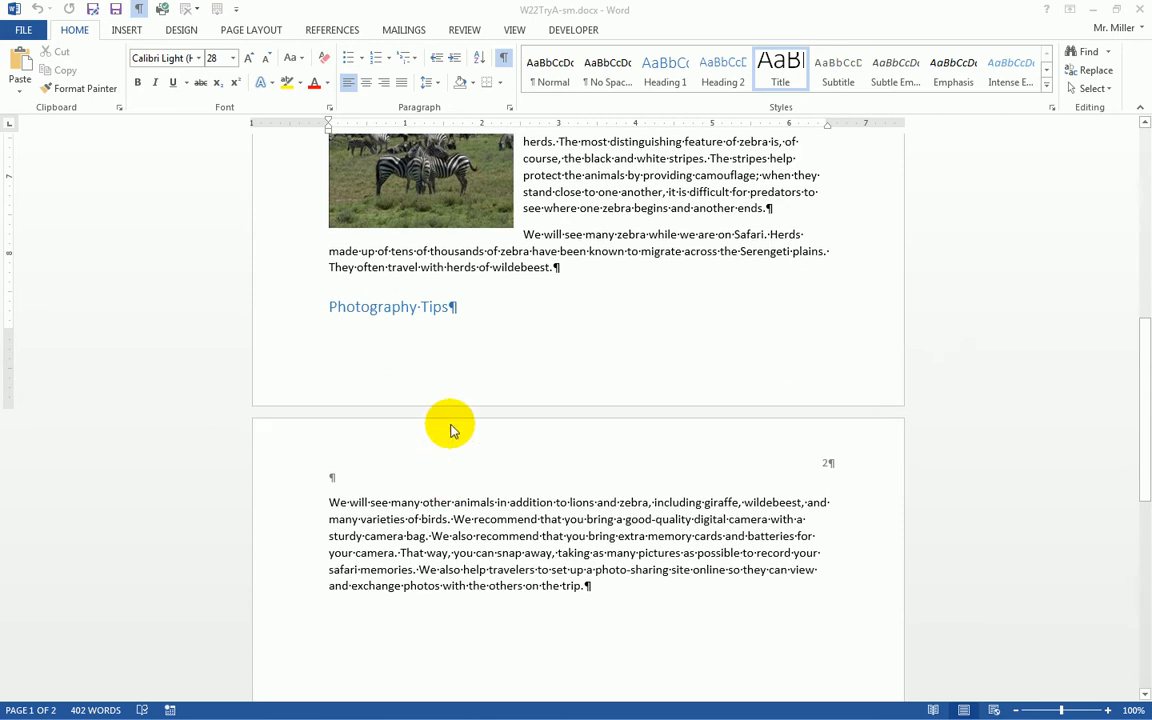
scroll(525, 510, up, 1)
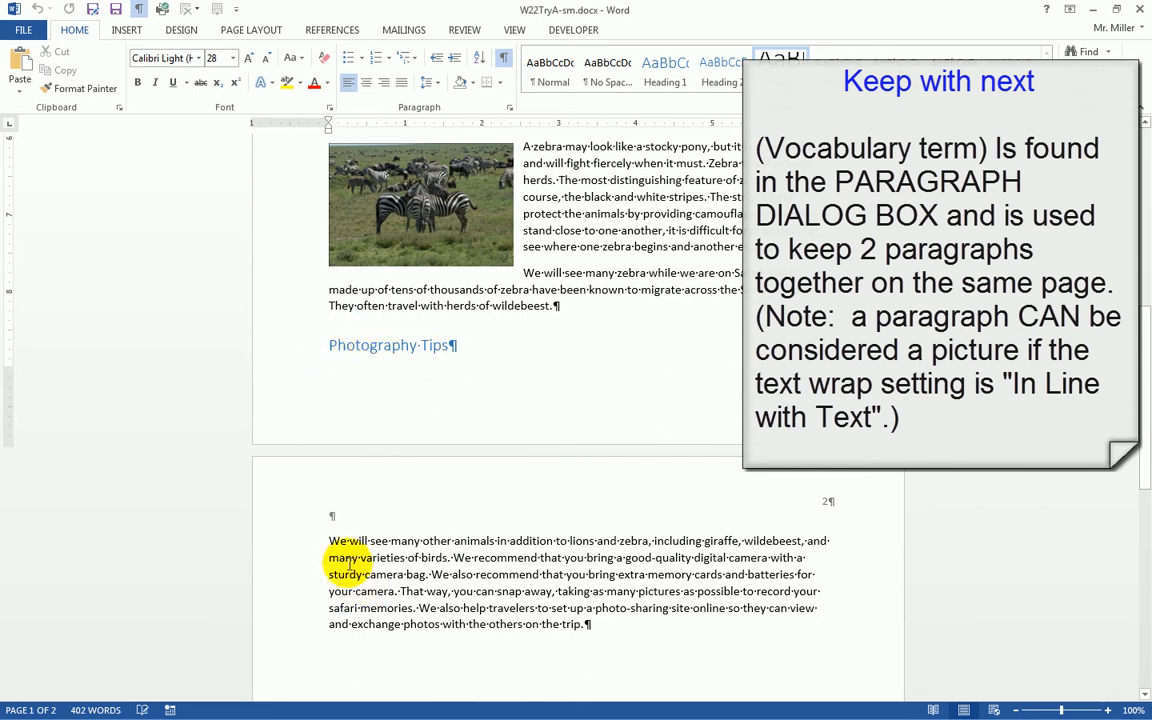
click(411, 541)
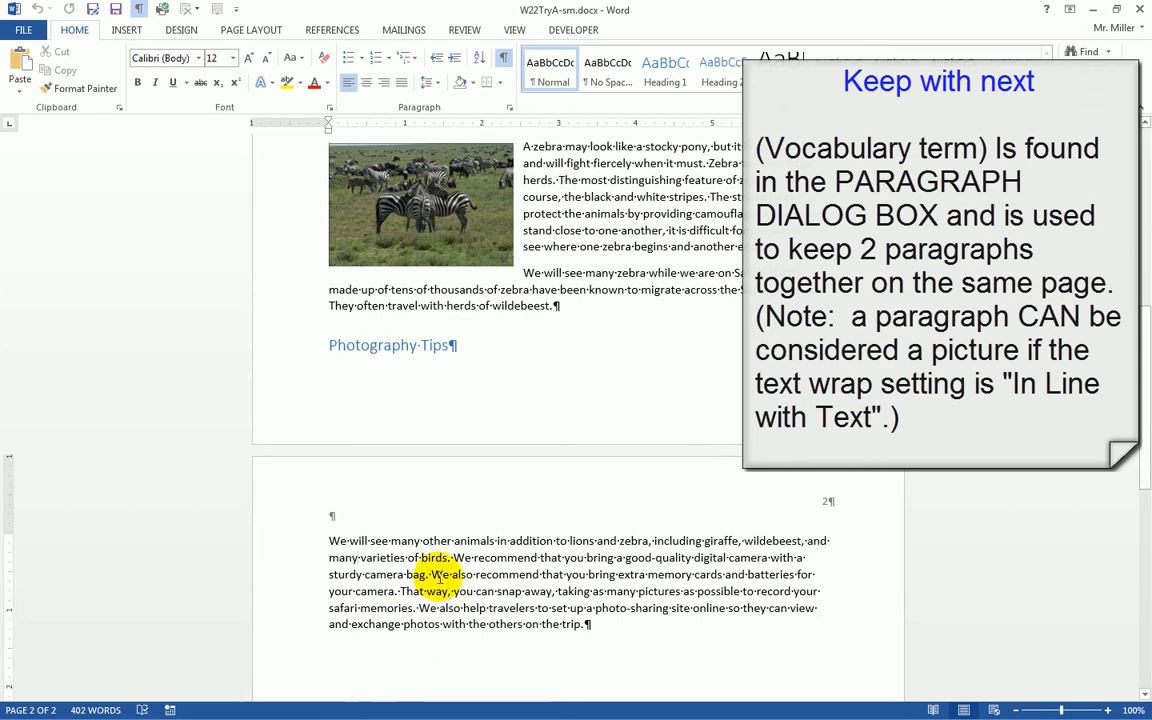
- Try pushing the Photography Tips heading onto the next page with a blank paragraph above it, and remove that paragraph again
click(330, 348)
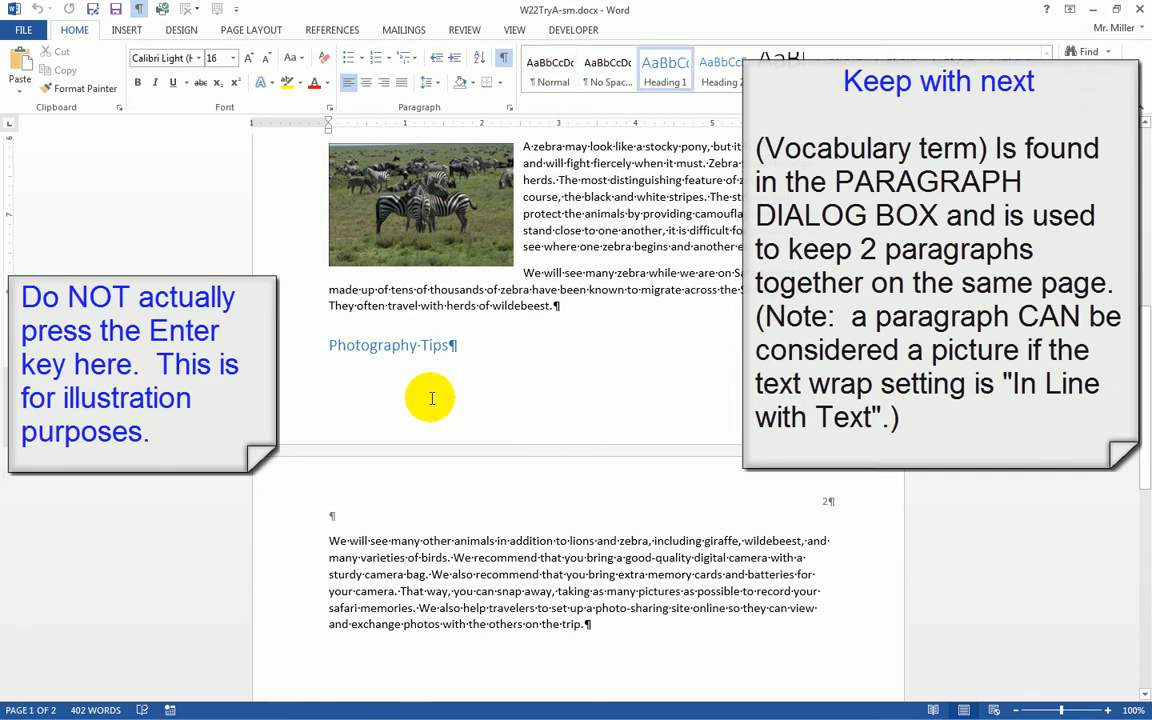
key(Return)
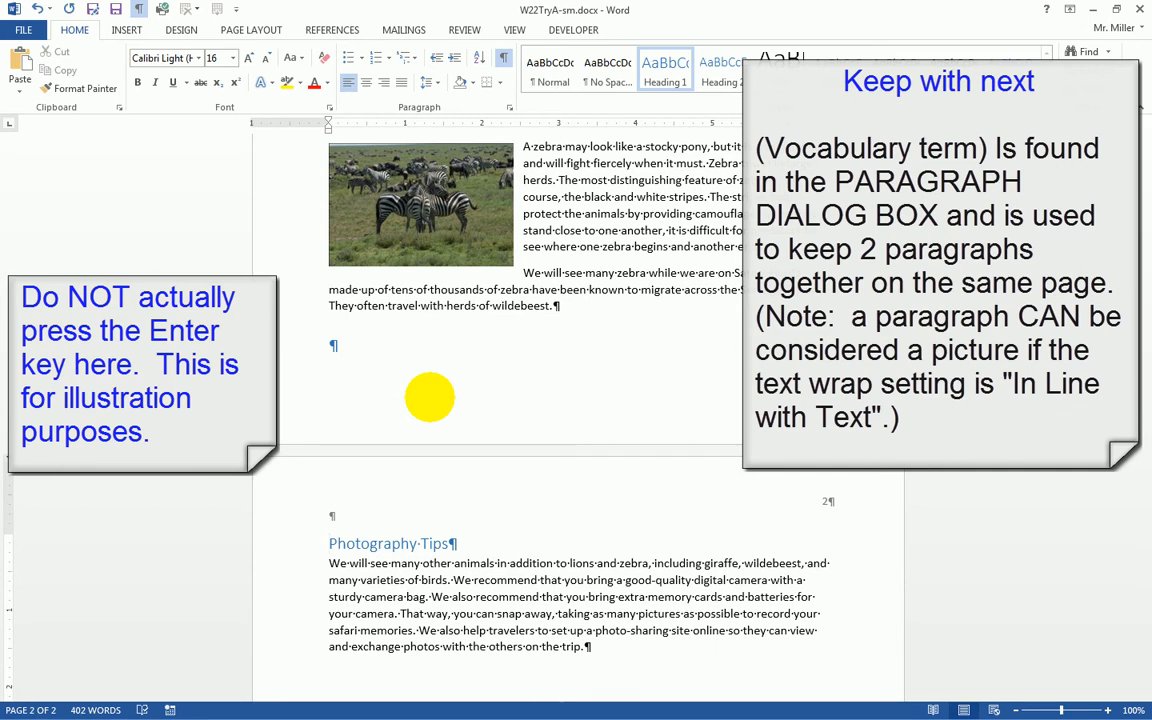
scroll(597, 348, up, 2)
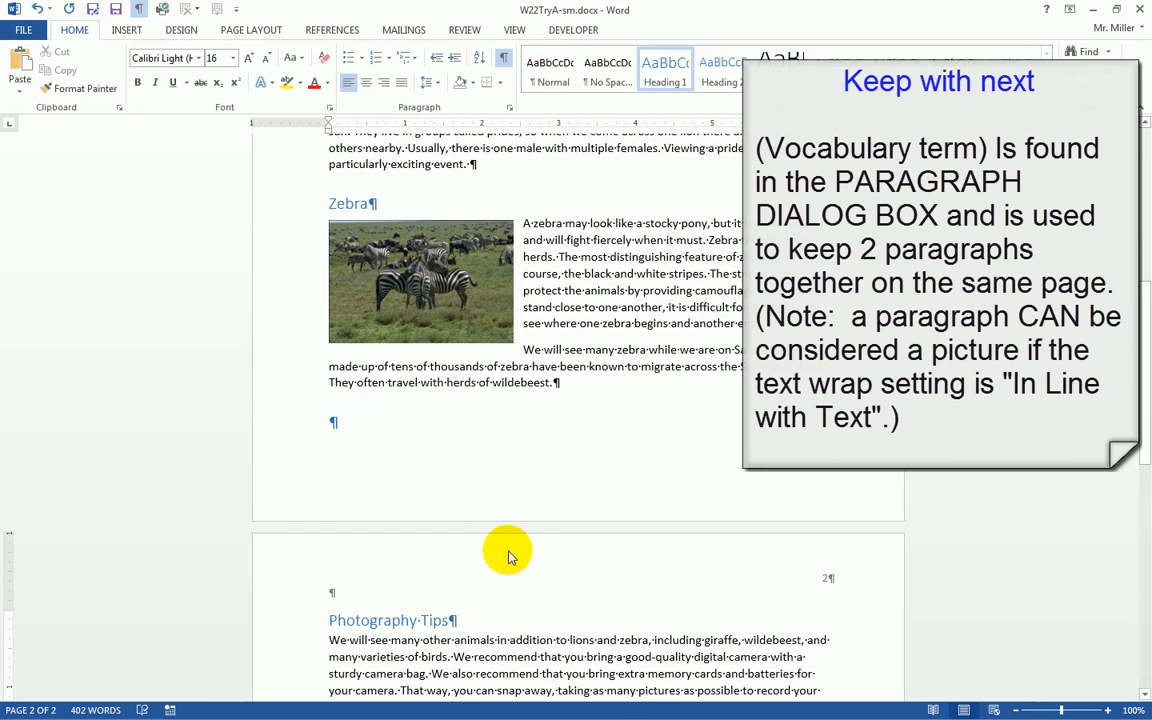
key(BackSpace)
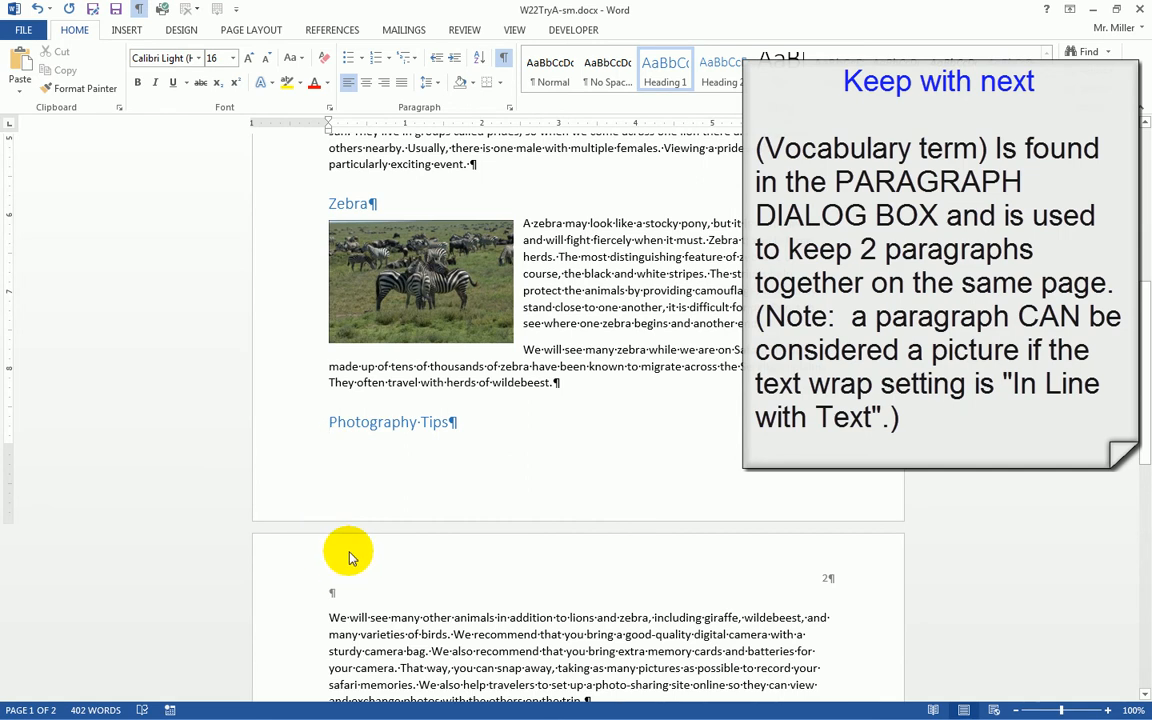
- Apply the Keep with next pagination setting to the Photography Tips heading
click(285, 427)
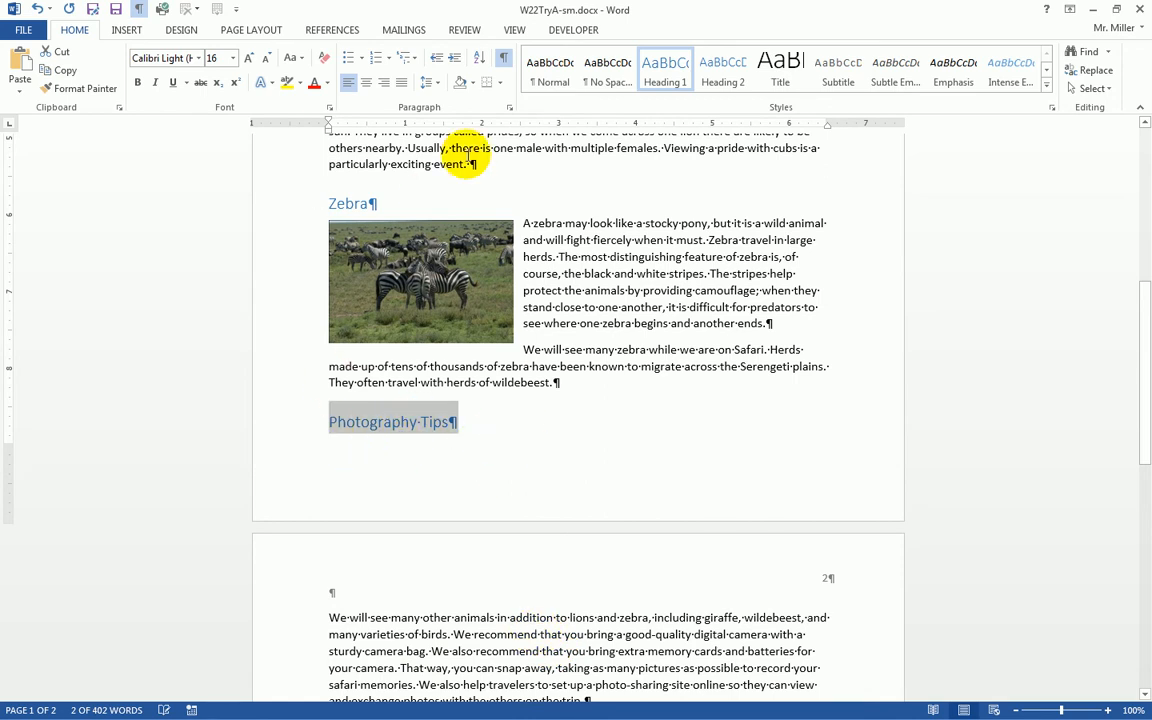
click(510, 113)
drag(553, 150, 712, 150)
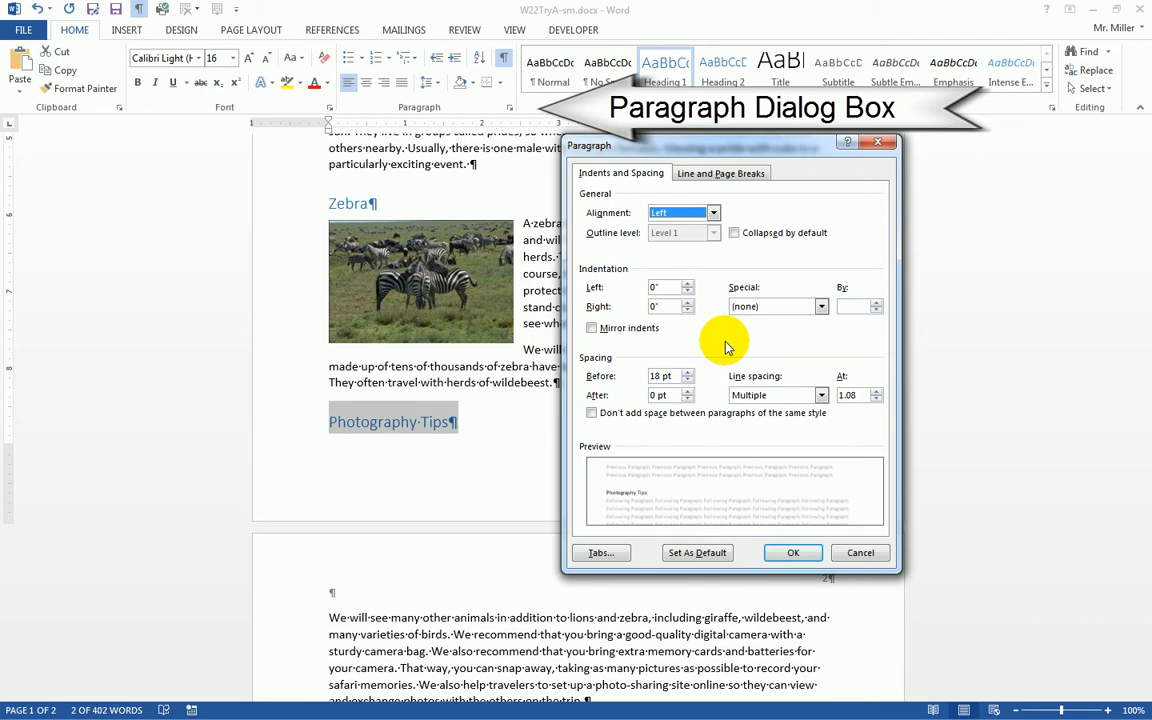
click(730, 176)
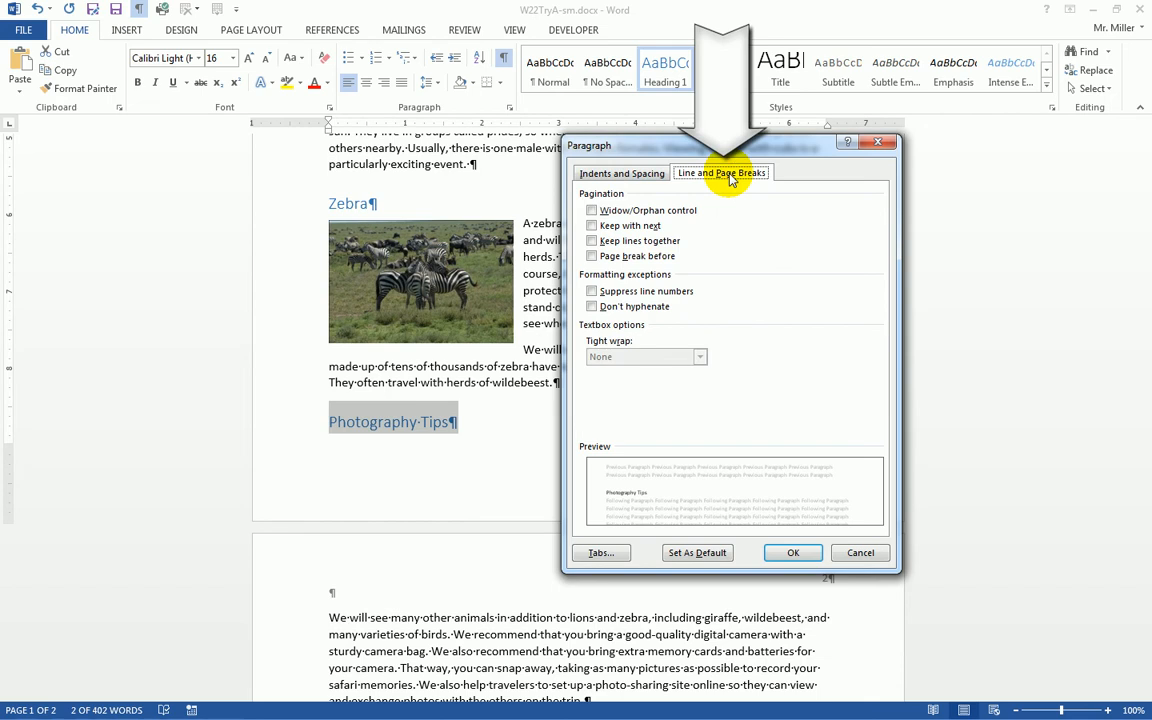
click(596, 228)
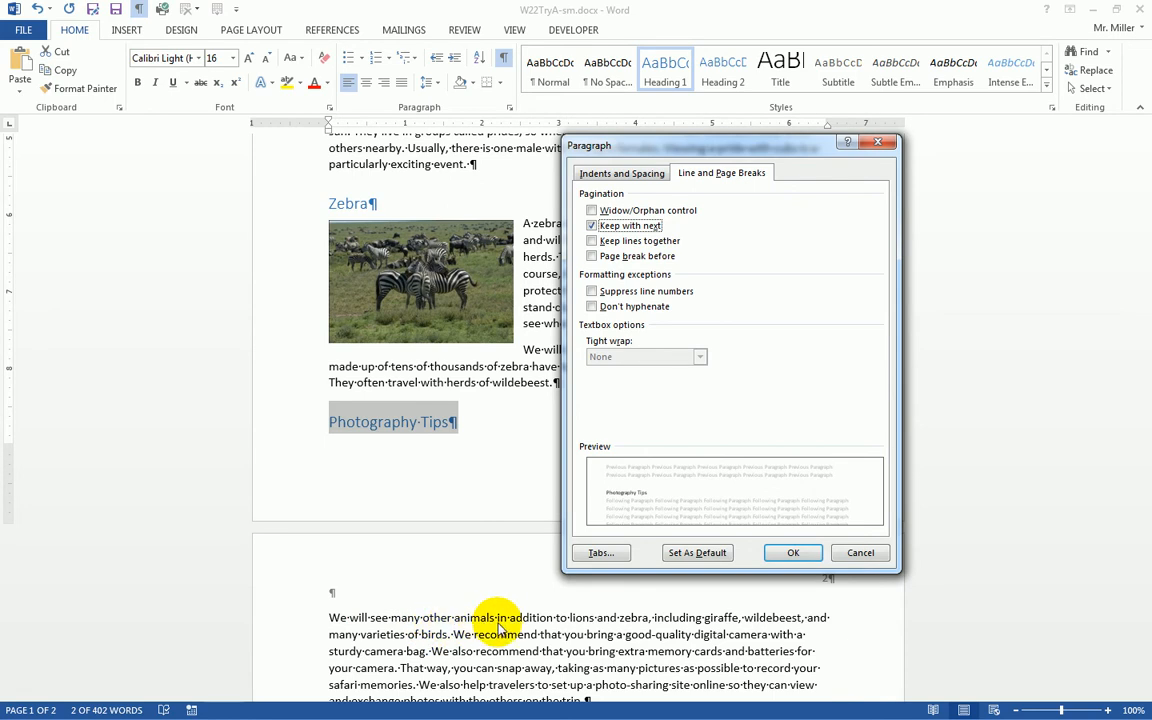
click(803, 551)
scroll(432, 665, down, 3)
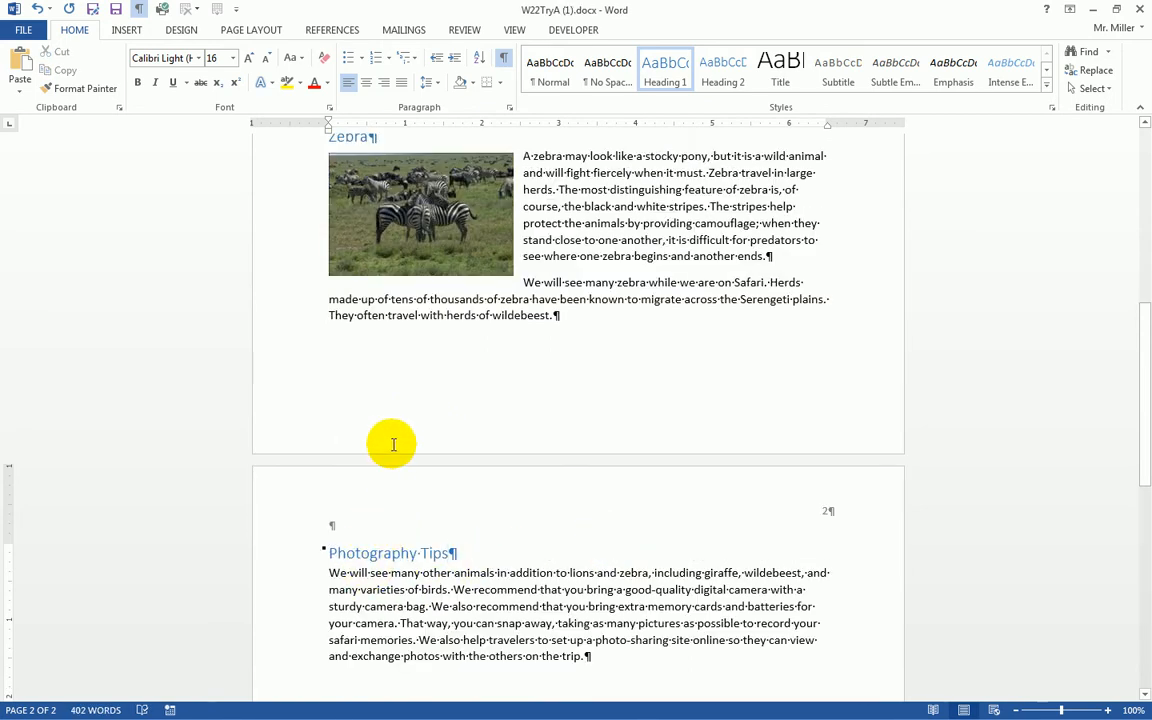
- Apply the Keep lines together pagination setting to the body paragraph below the Photography Tips heading
click(510, 108)
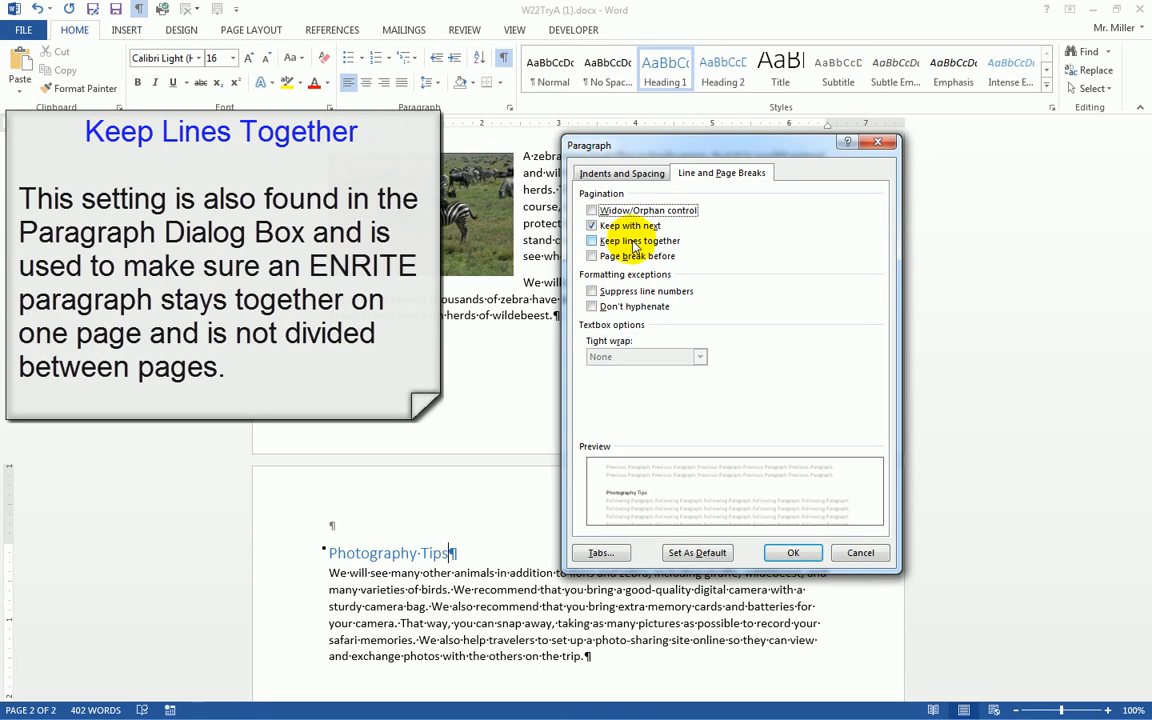
click(876, 560)
scroll(730, 500, down, 2)
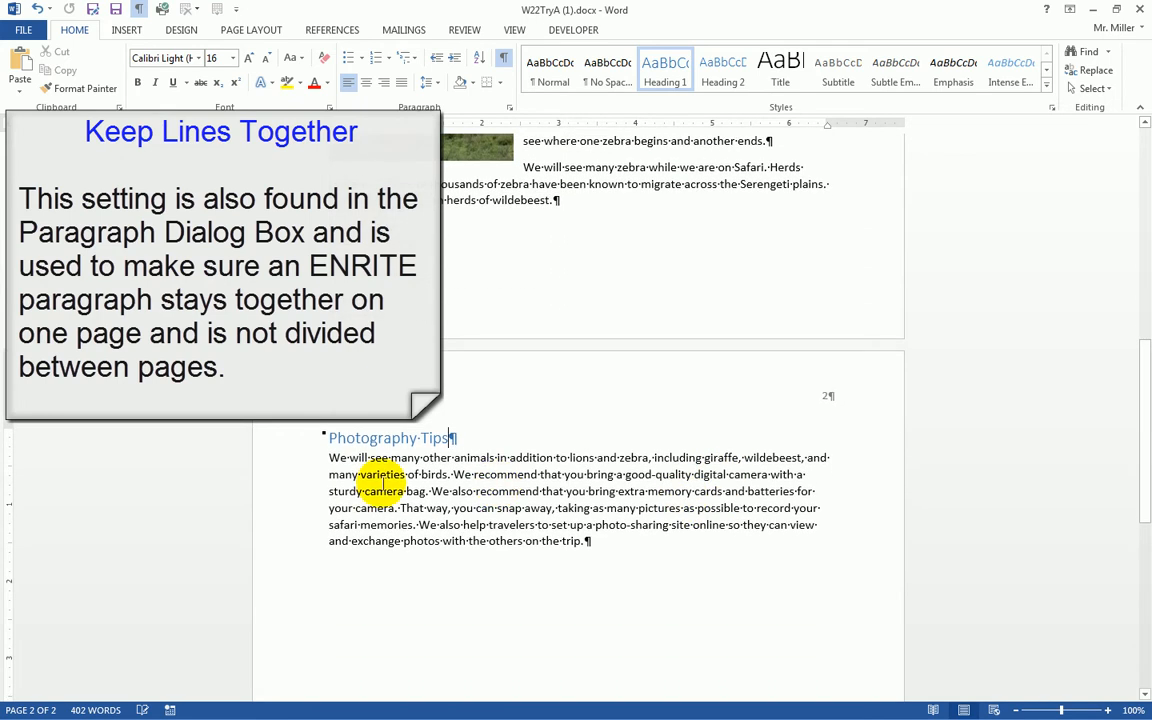
drag(297, 461, 300, 553)
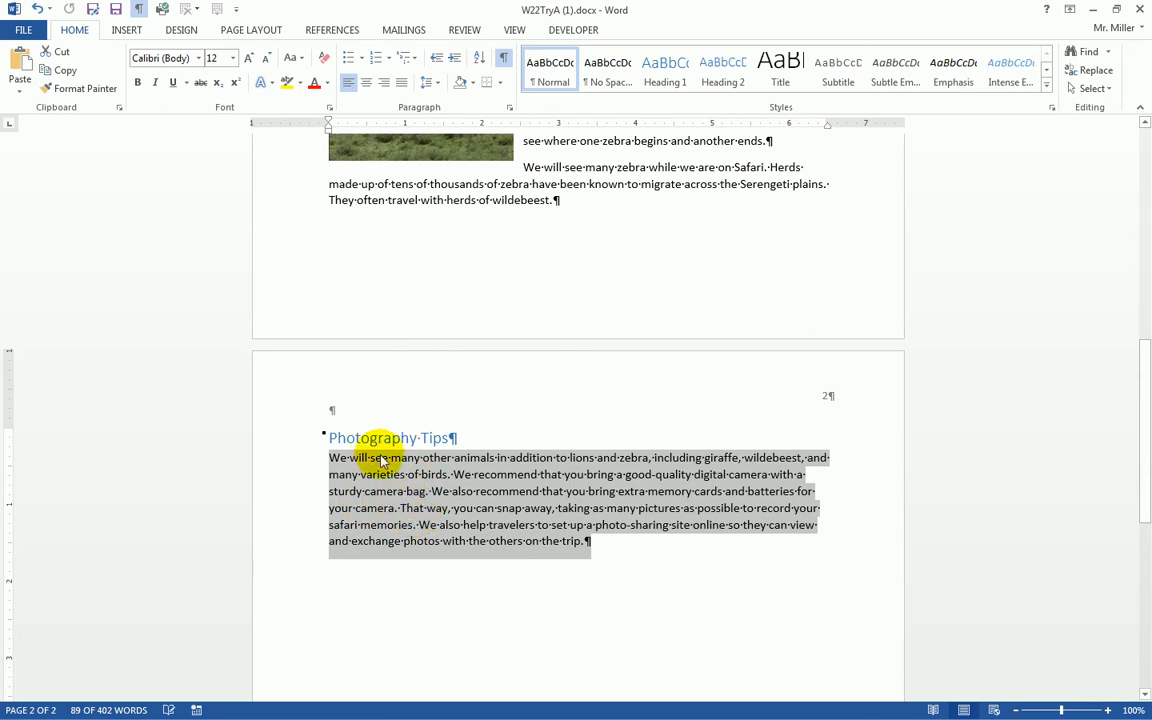
click(510, 109)
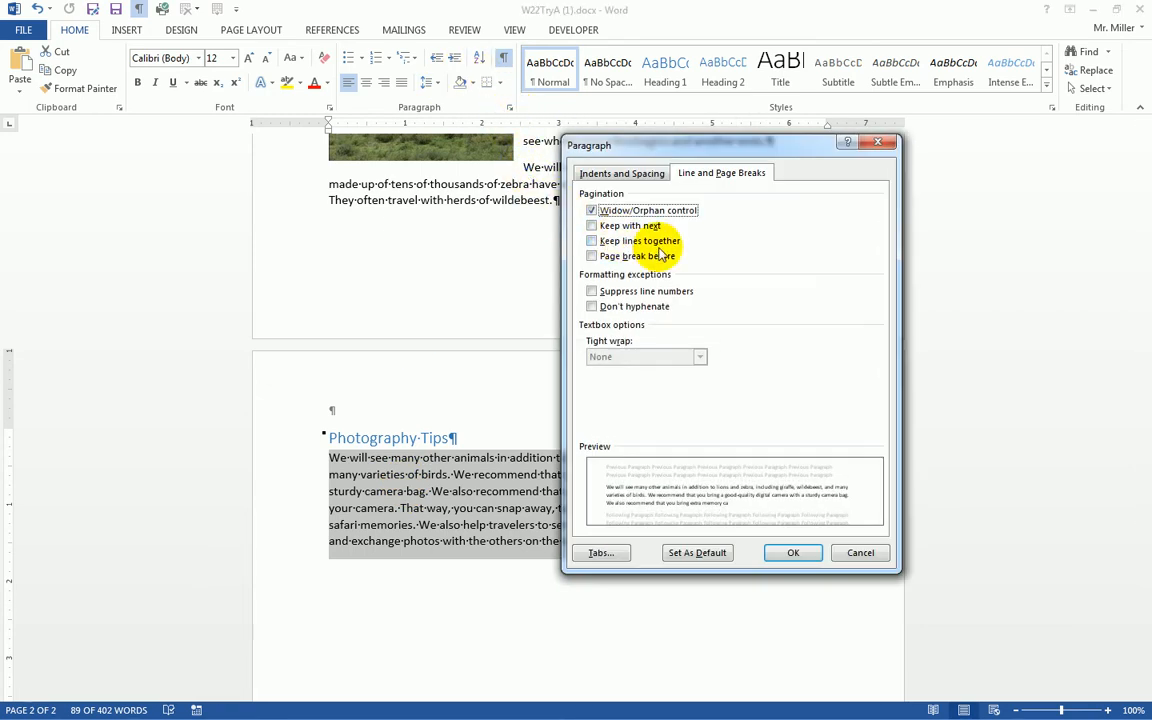
click(594, 242)
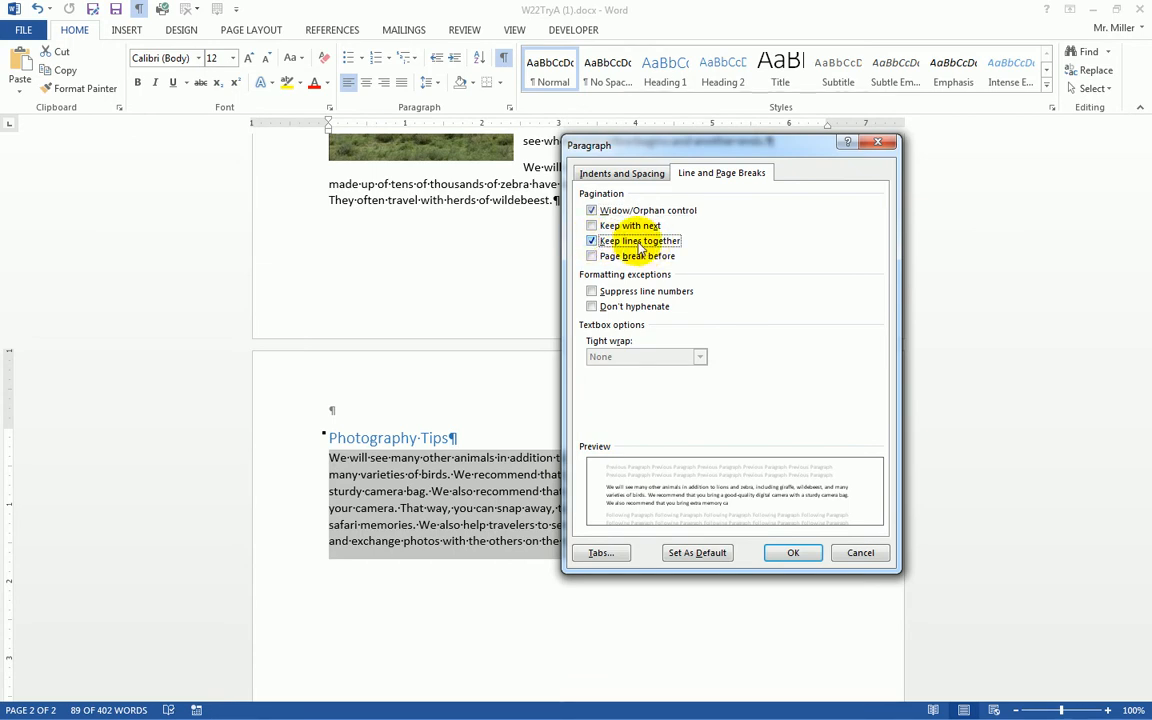
click(795, 555)
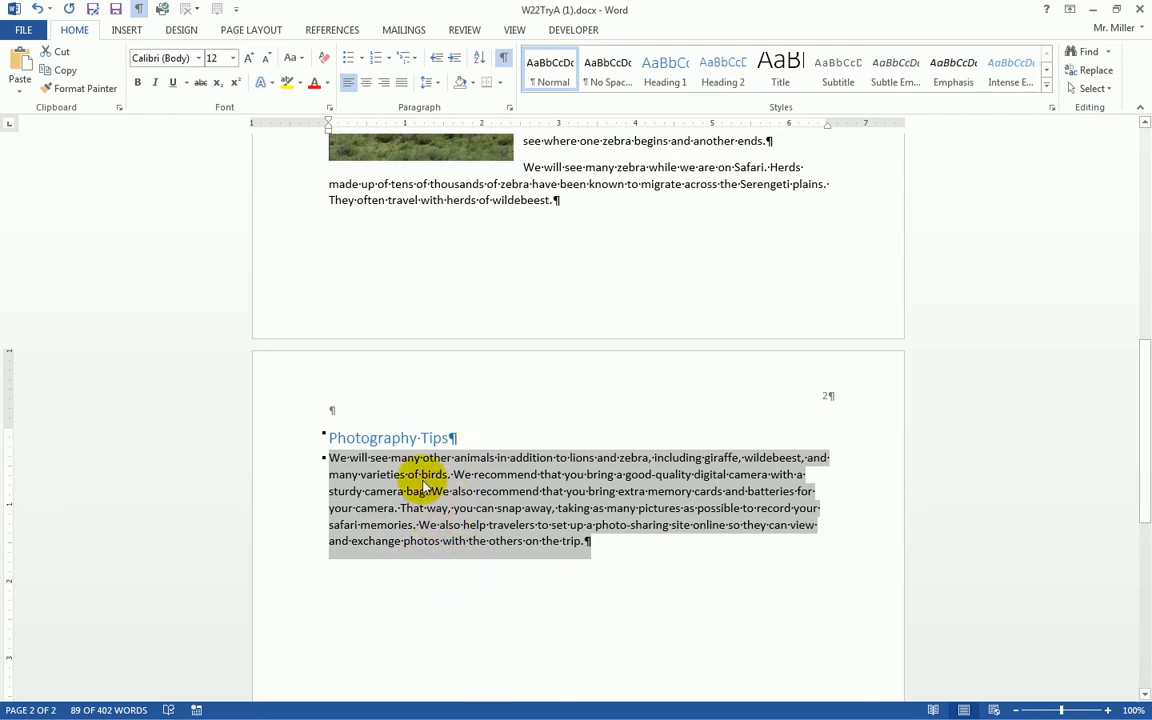
click(268, 438)
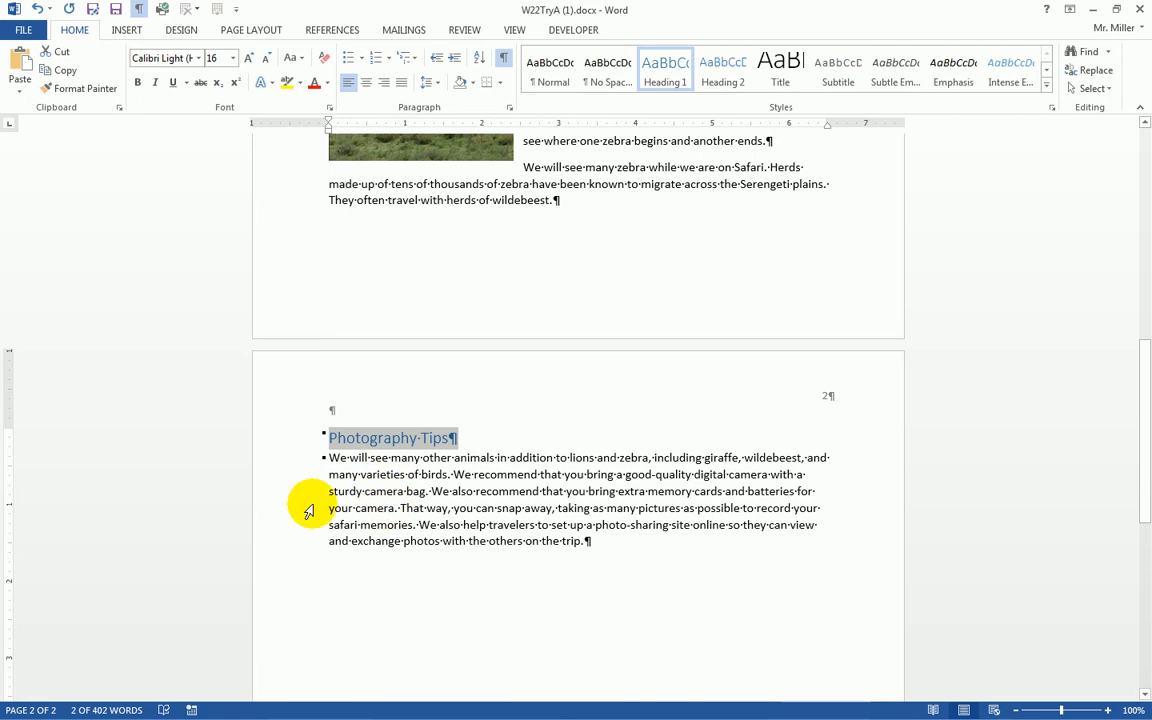
drag(318, 541, 576, 553)
scroll(576, 555, down, 3)
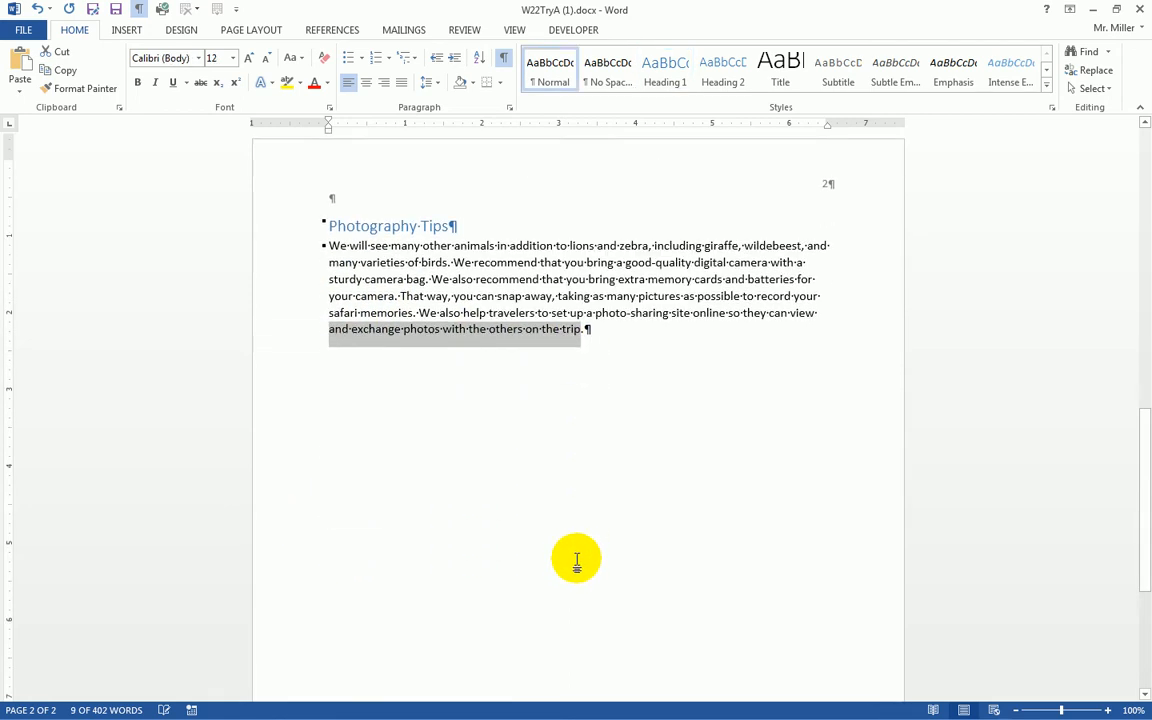
scroll(553, 612, down, 3)
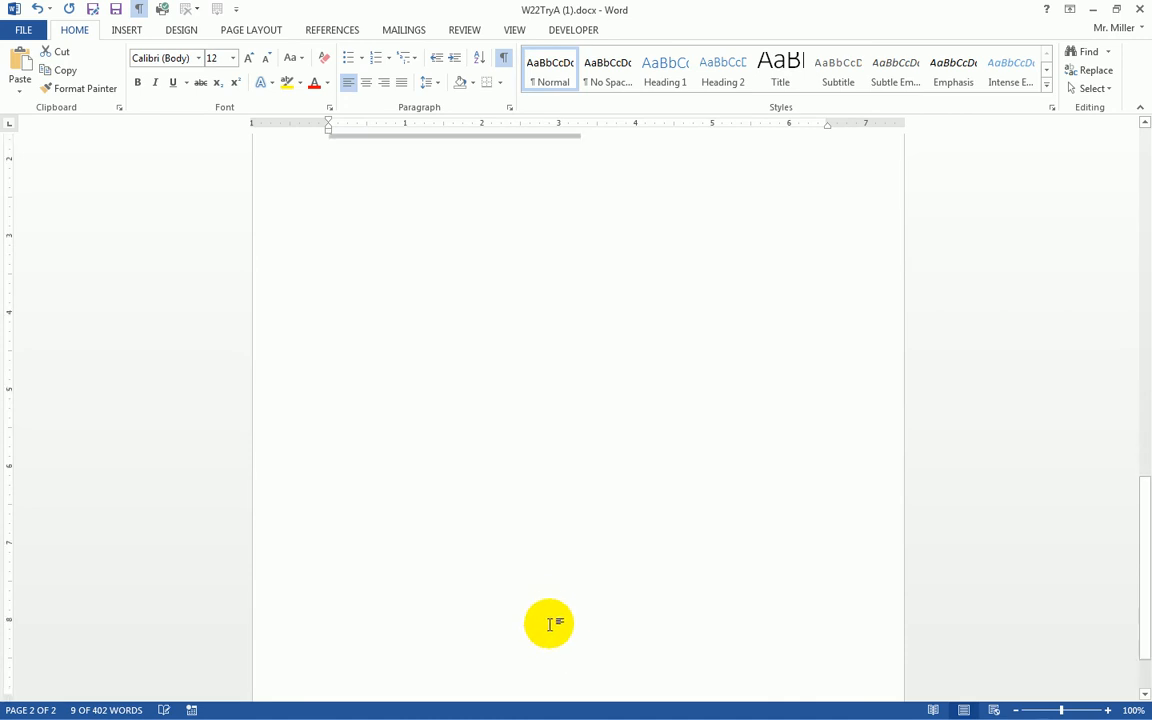
scroll(545, 640, up, 3)
scroll(547, 632, up, 1)
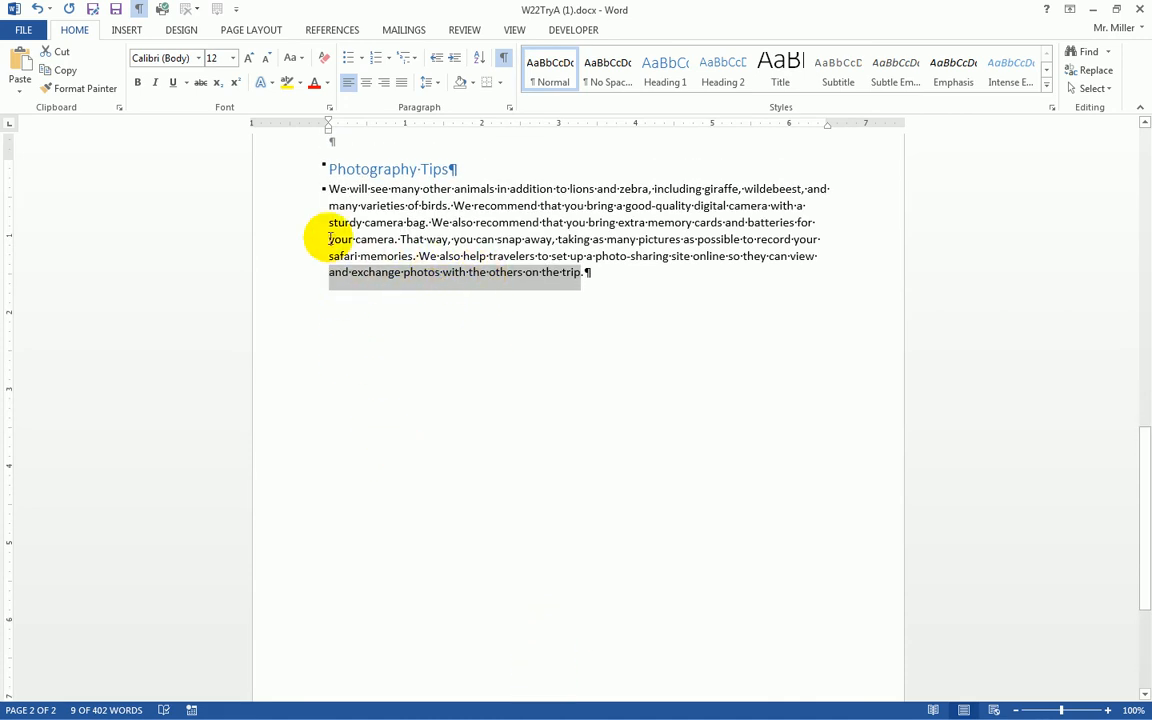
- Review the pagination settings applied to the Photography Tips heading, and close them without changes
click(288, 172)
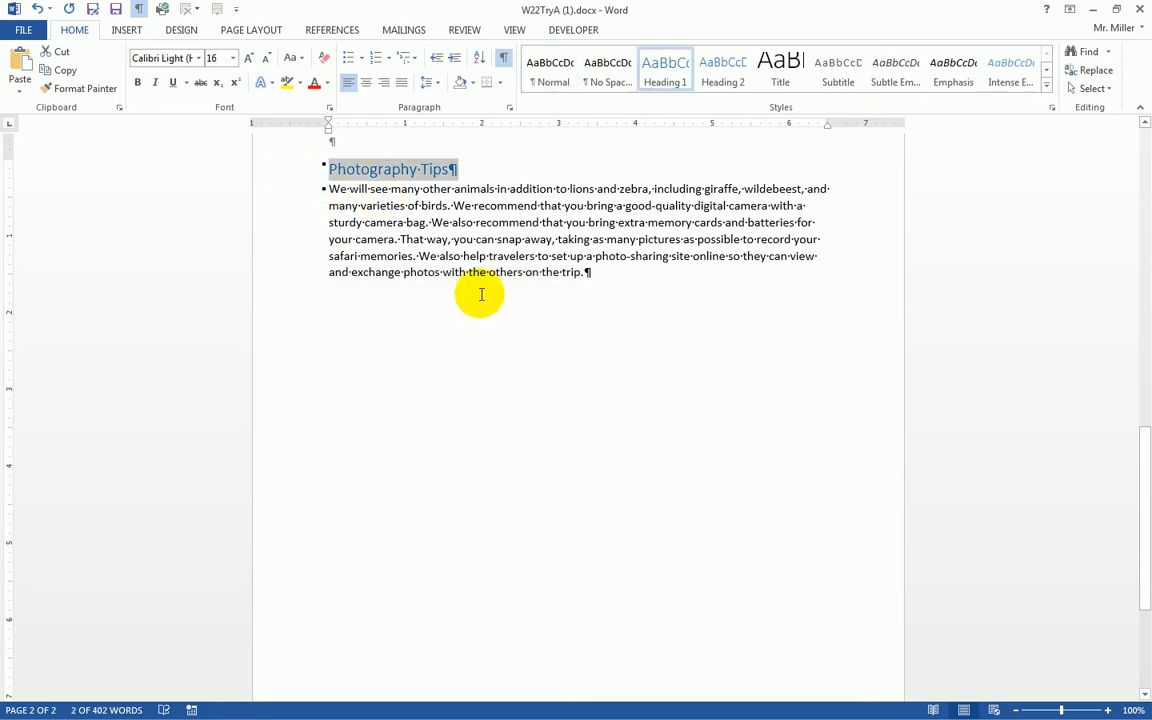
scroll(453, 306, up, 1)
scroll(453, 306, up, 1)
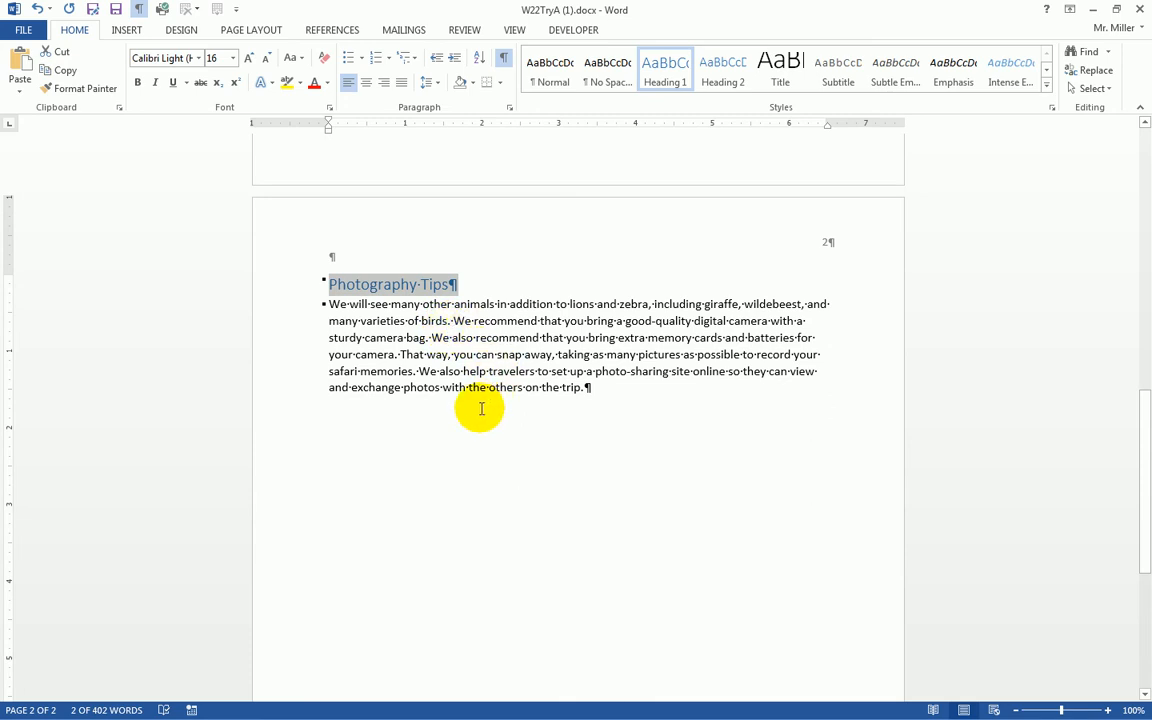
scroll(480, 405, up, 4)
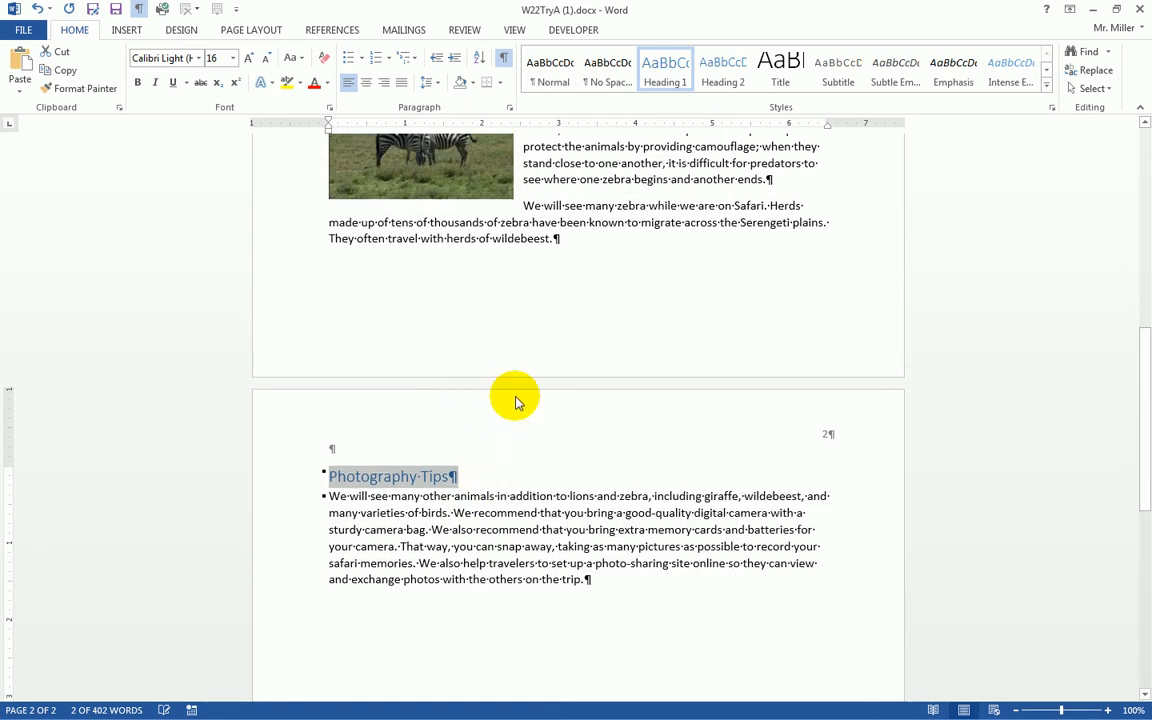
click(510, 110)
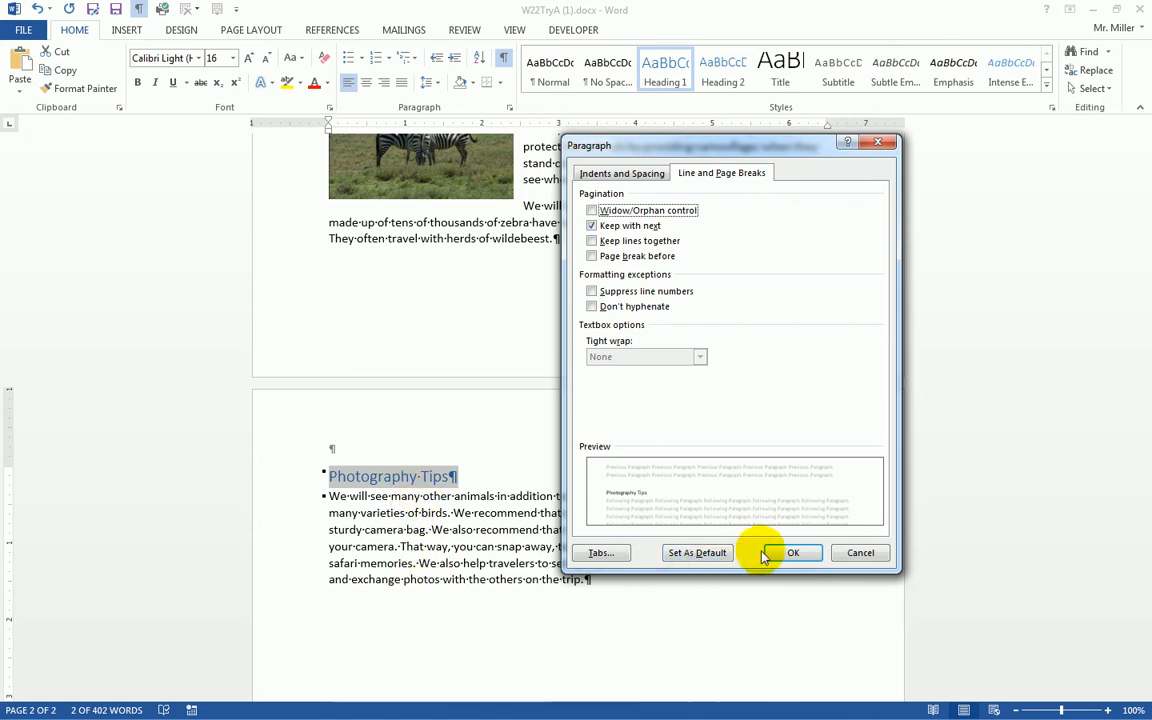
click(860, 553)
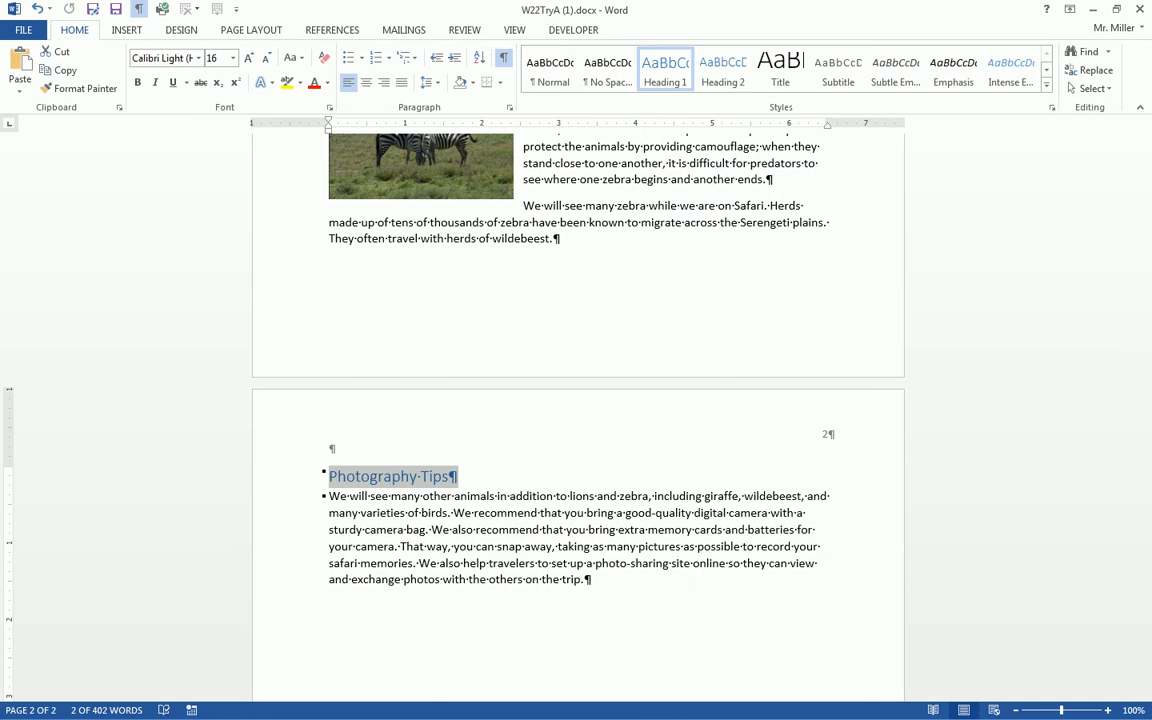
- Insert a hard page break directly before the Zebra heading so that its section starts on a new page
scroll(440, 276, up, 4)
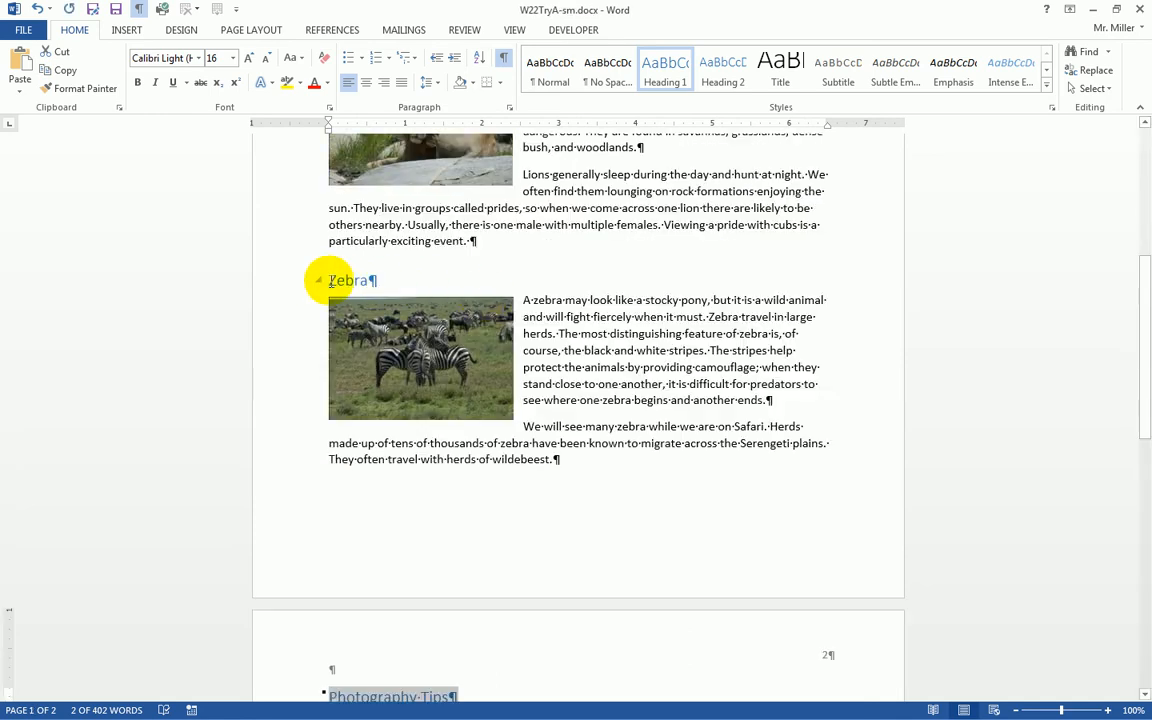
click(330, 281)
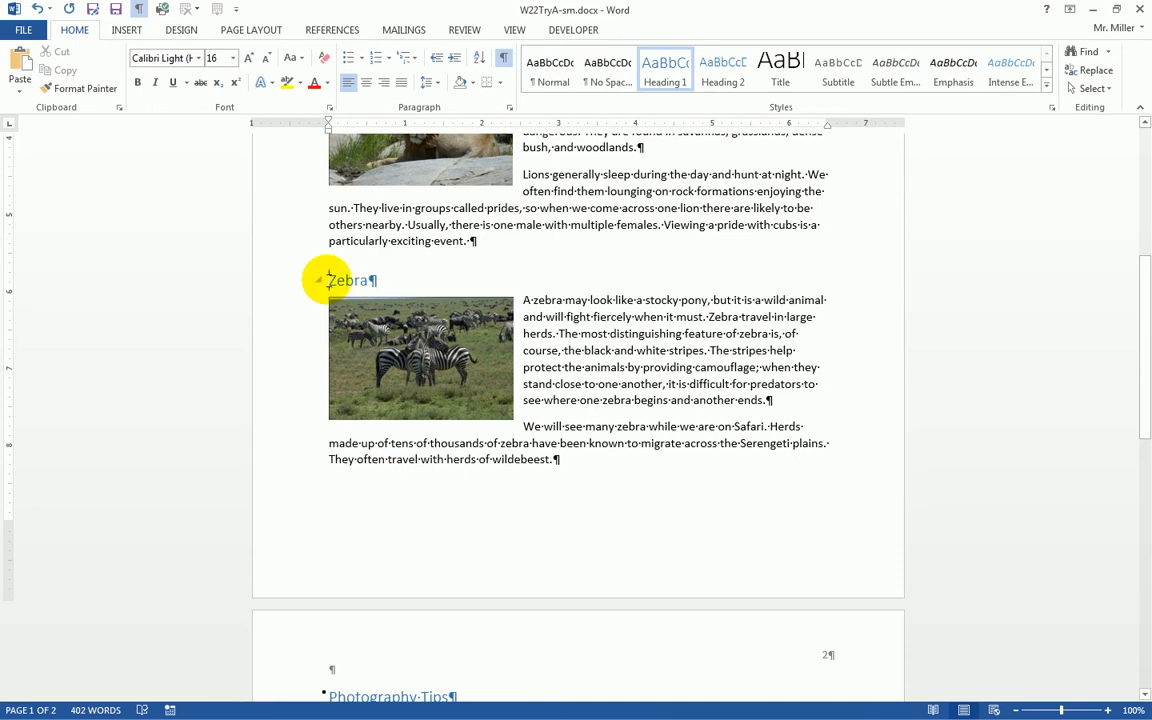
click(237, 33)
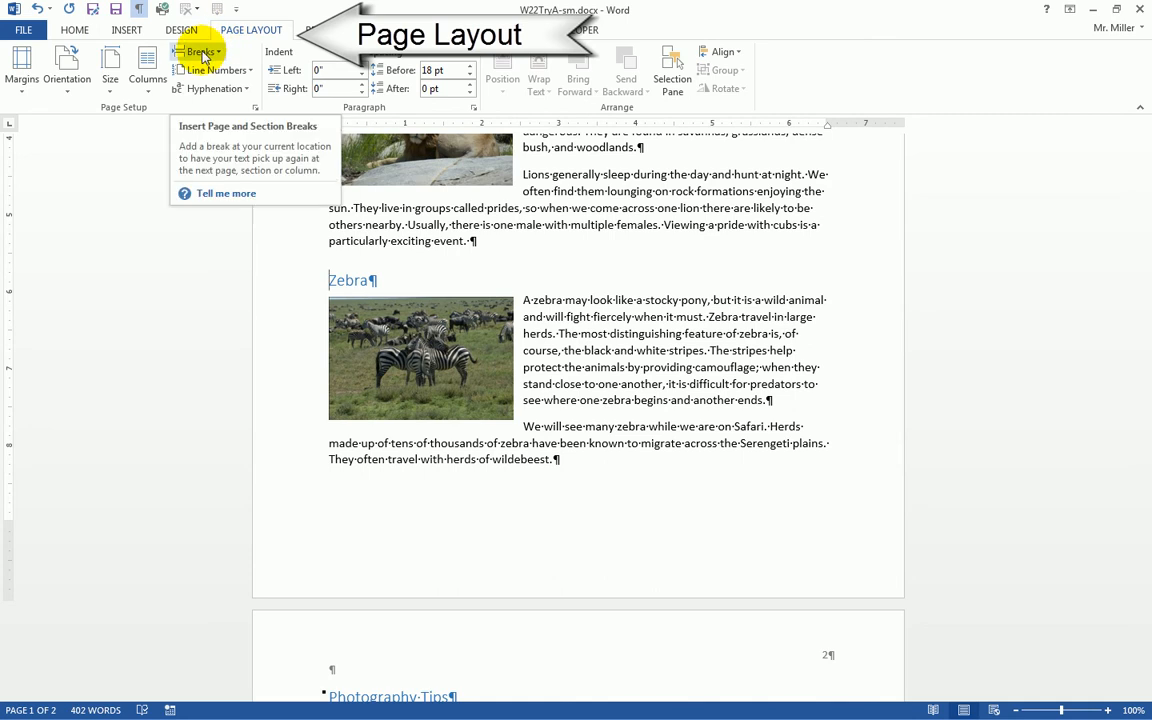
click(202, 52)
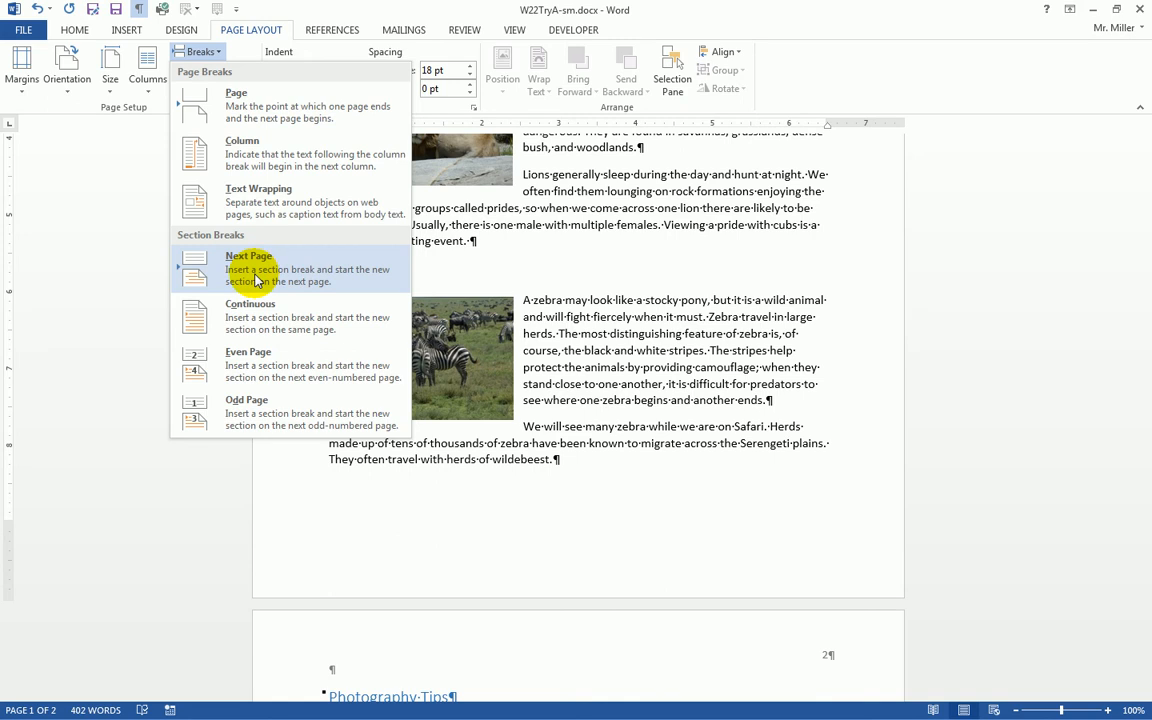
click(296, 118)
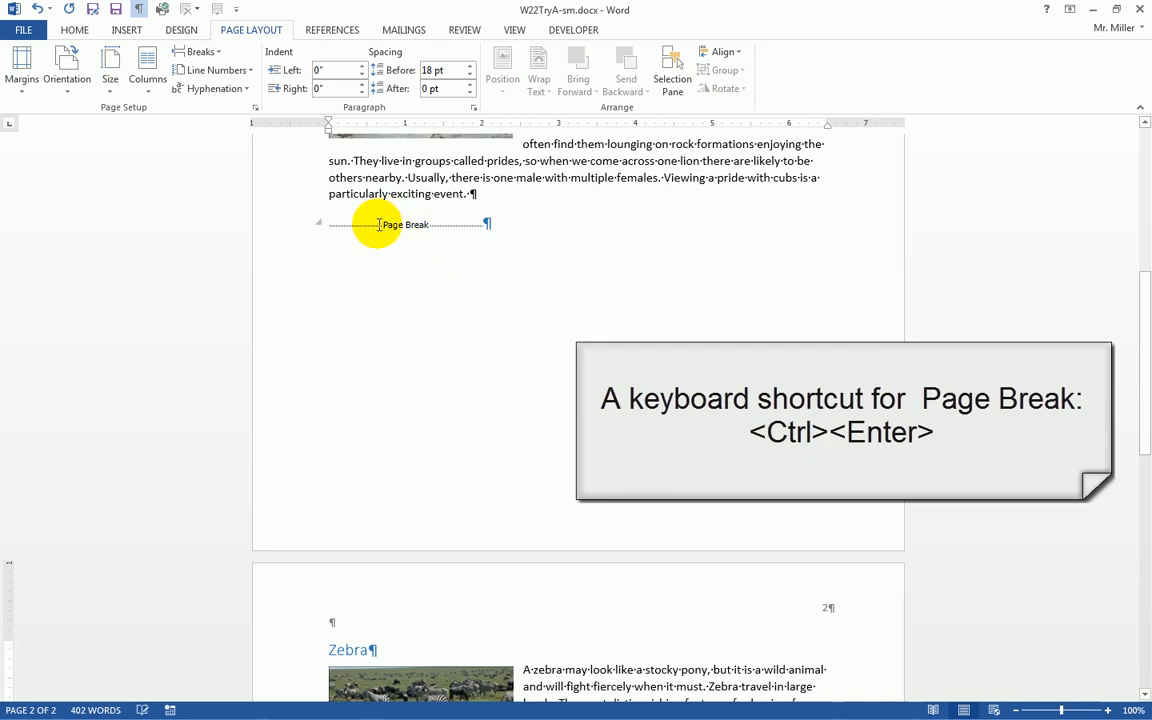
scroll(453, 405, down, 5)
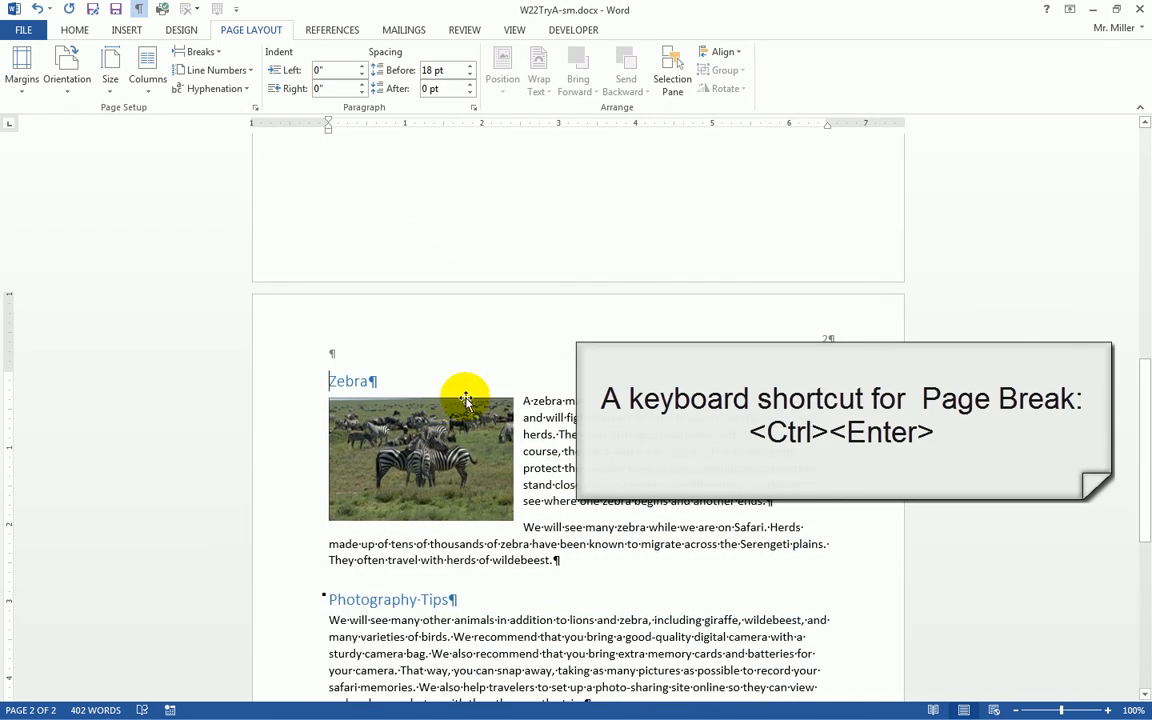
- Insert a footnote at the end of the introductory paragraph under Lions and Zebras, after the period following "anticipate seeing"
scroll(505, 420, up, 5)
scroll(505, 425, up, 6)
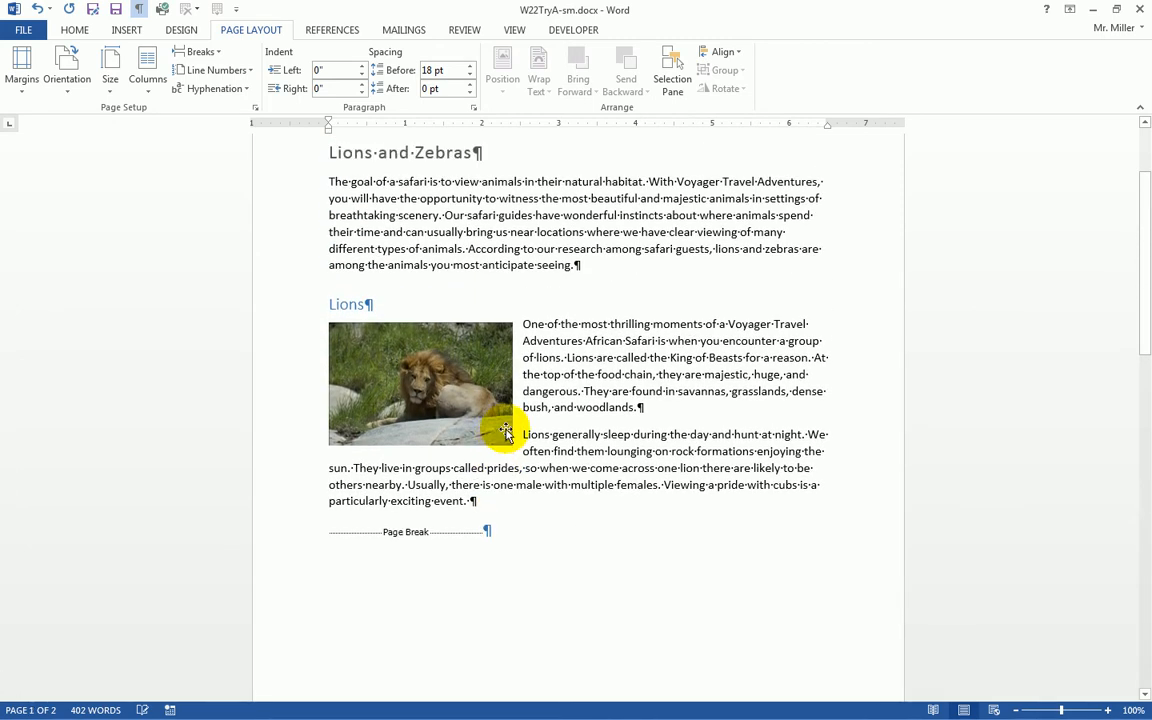
scroll(525, 405, up, 1)
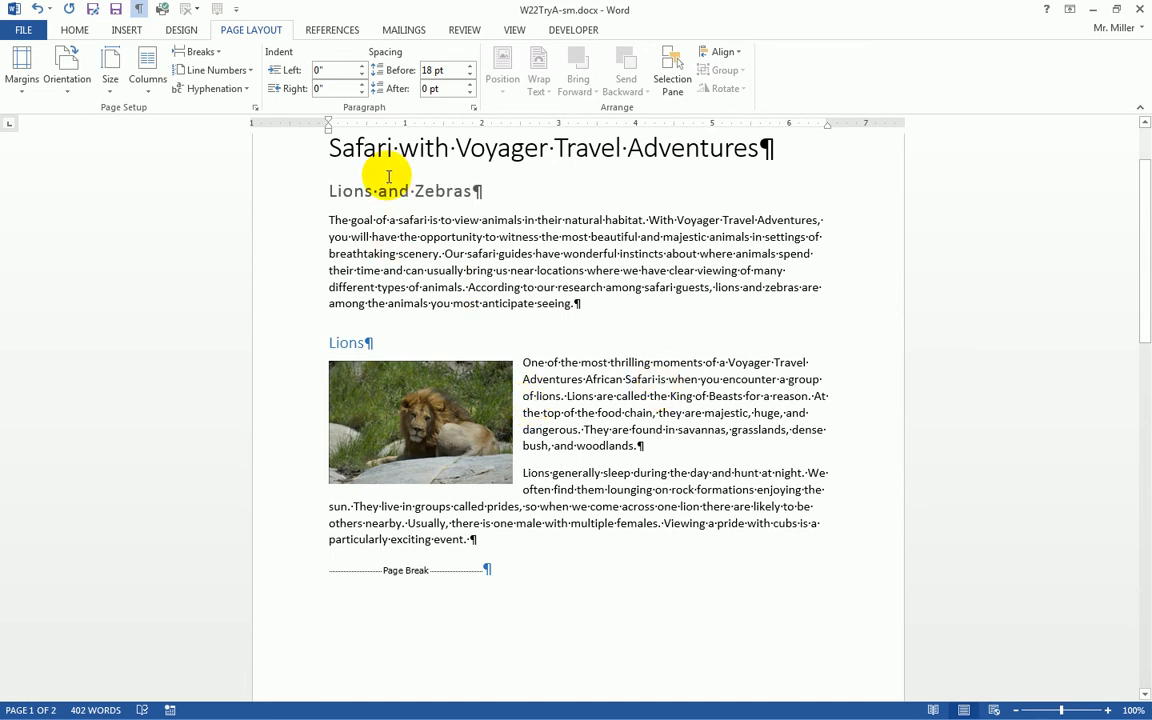
click(550, 275)
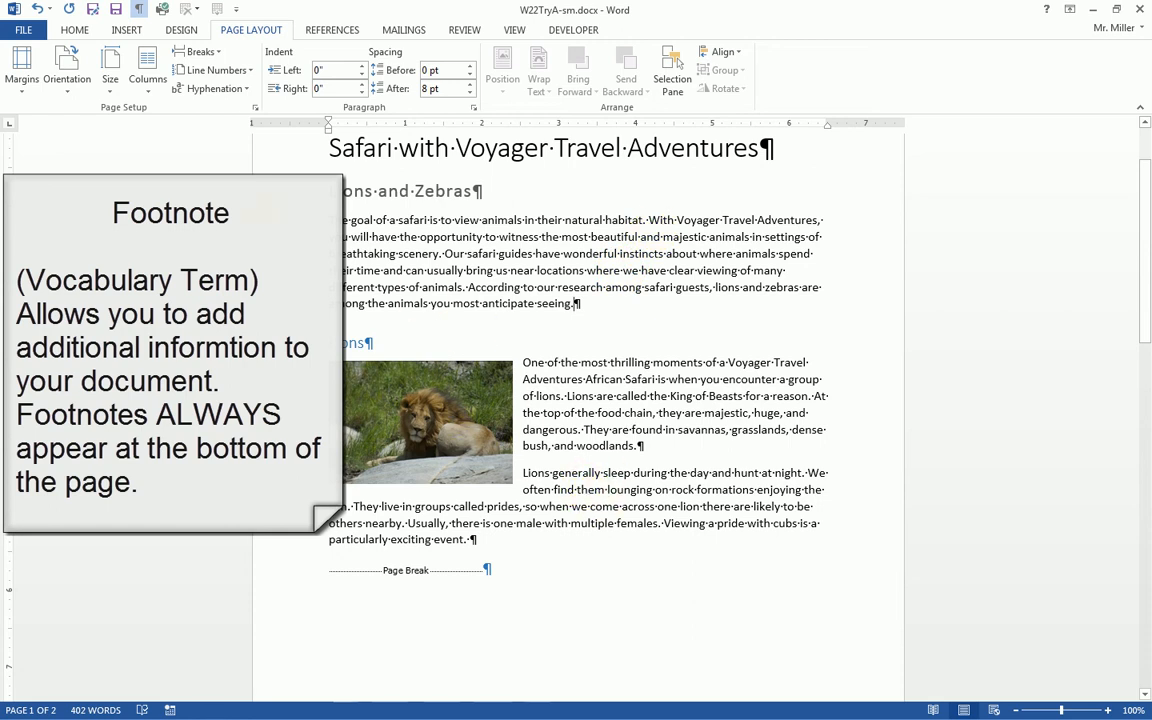
click(334, 33)
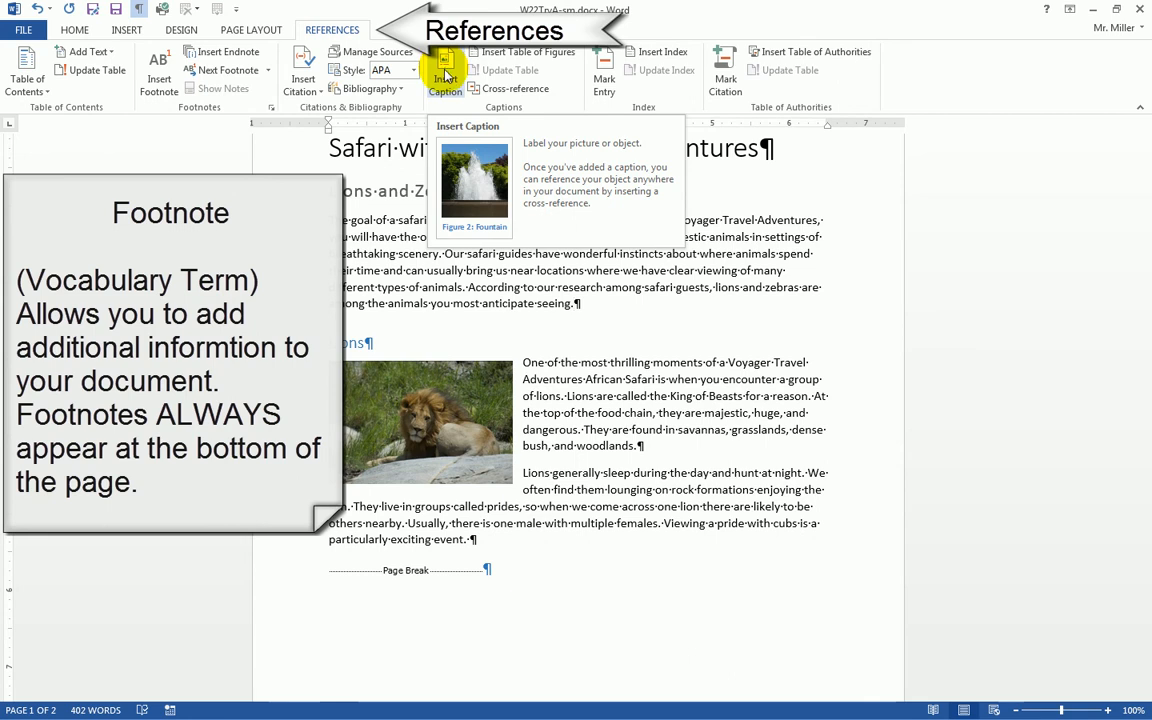
click(158, 80)
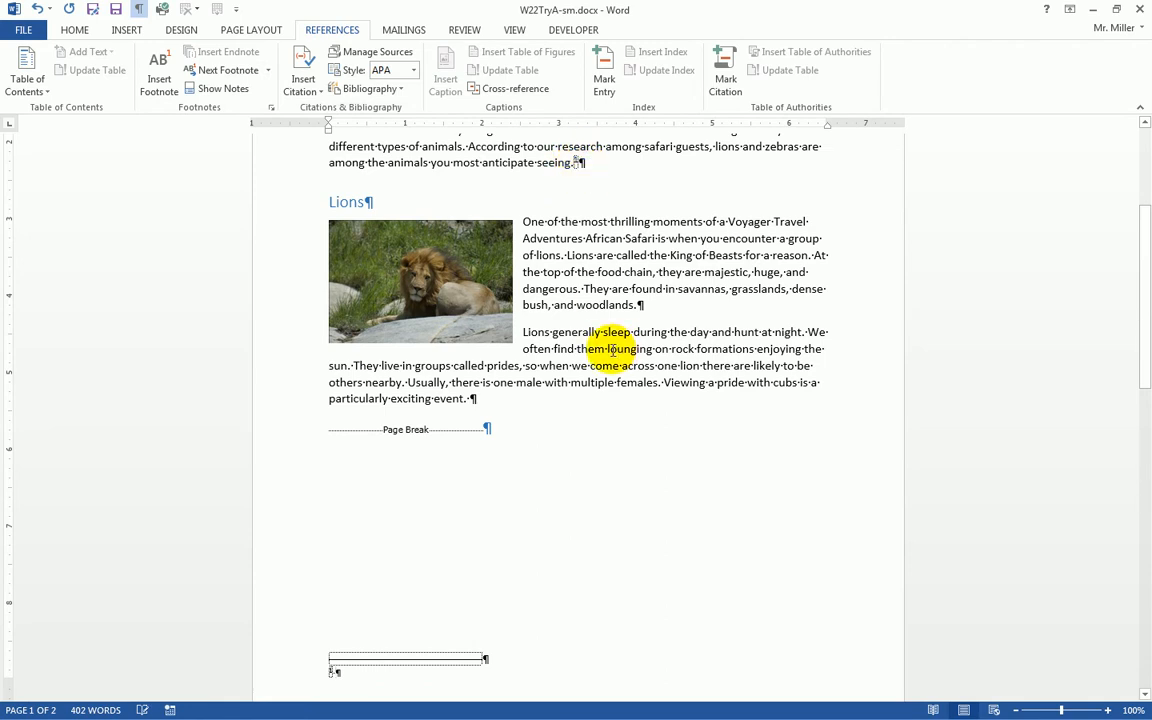
scroll(625, 348, down, 2)
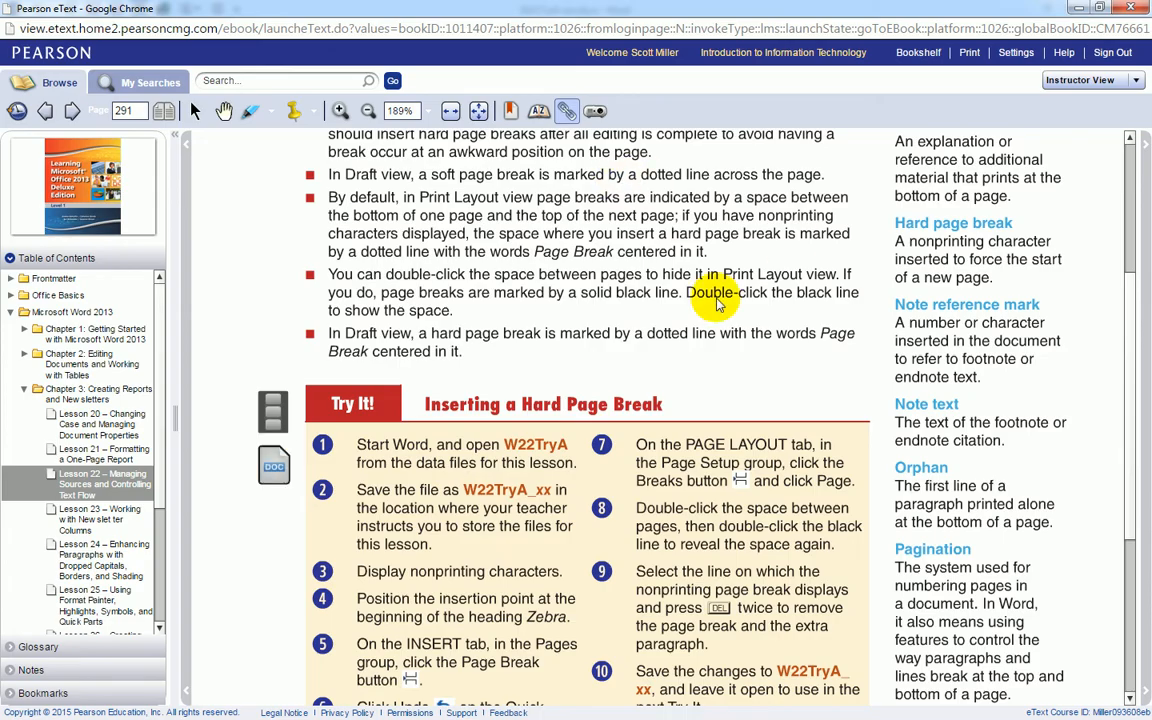
- Look up the footnote text for the Inserting Footnotes exercise on page 293 of the Pearson eText in Chrome
scroll(674, 257, down, 3)
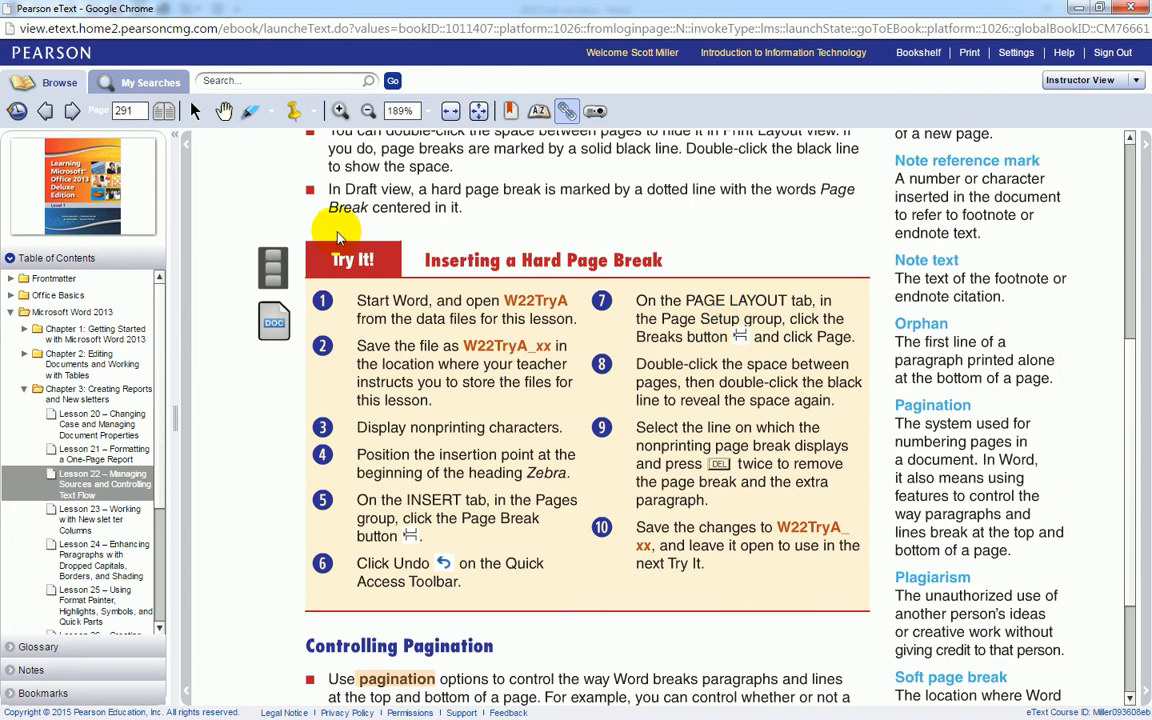
click(72, 111)
click(72, 111)
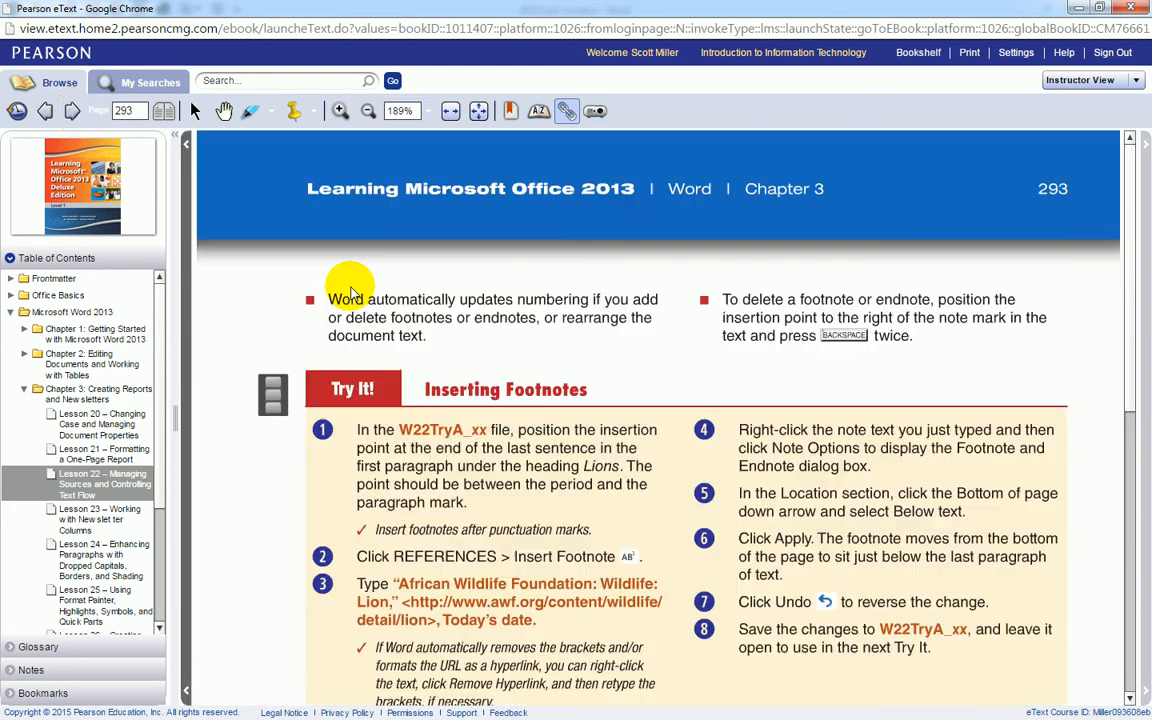
scroll(452, 357, down, 2)
scroll(455, 360, down, 4)
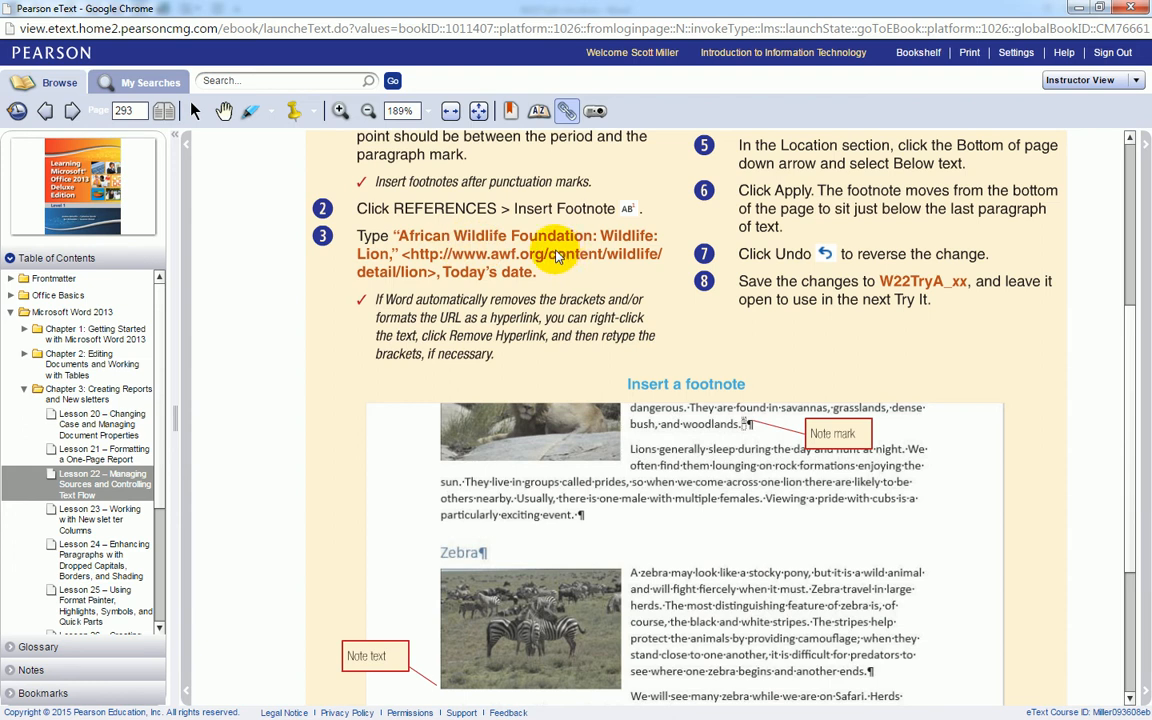
scroll(520, 262, down, 2)
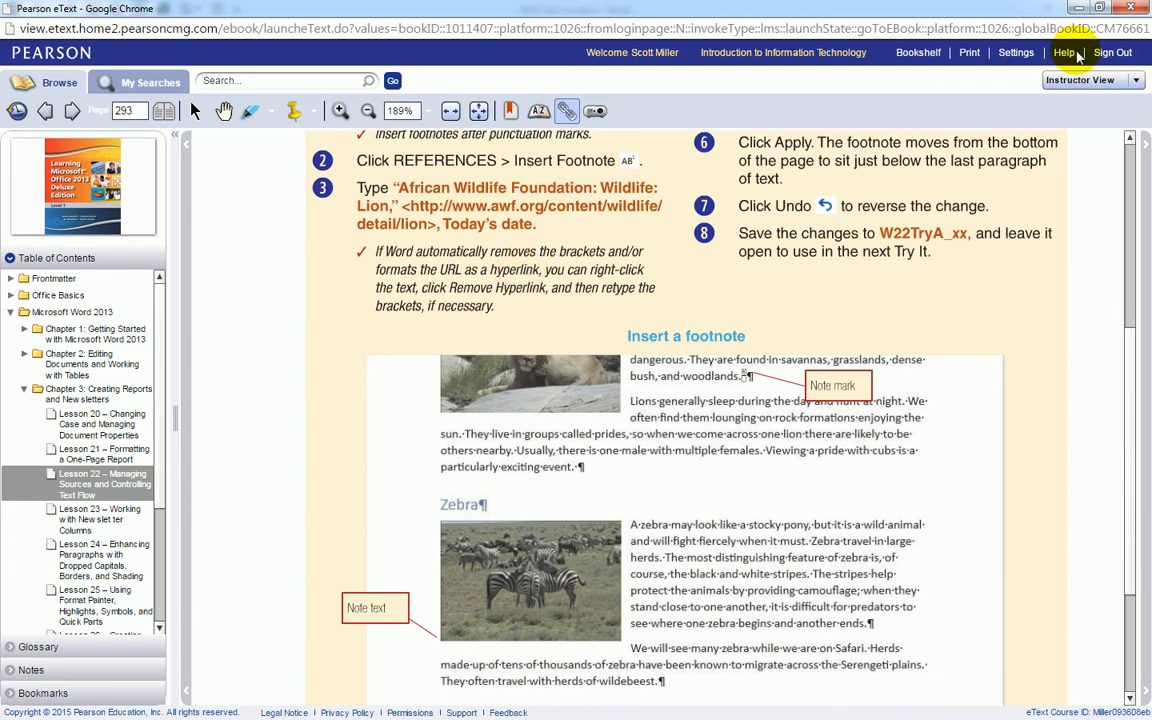
- Restore the eText browser window, widen it, and move it to the upper part of the screen with the footnote instructions readable
click(1102, 8)
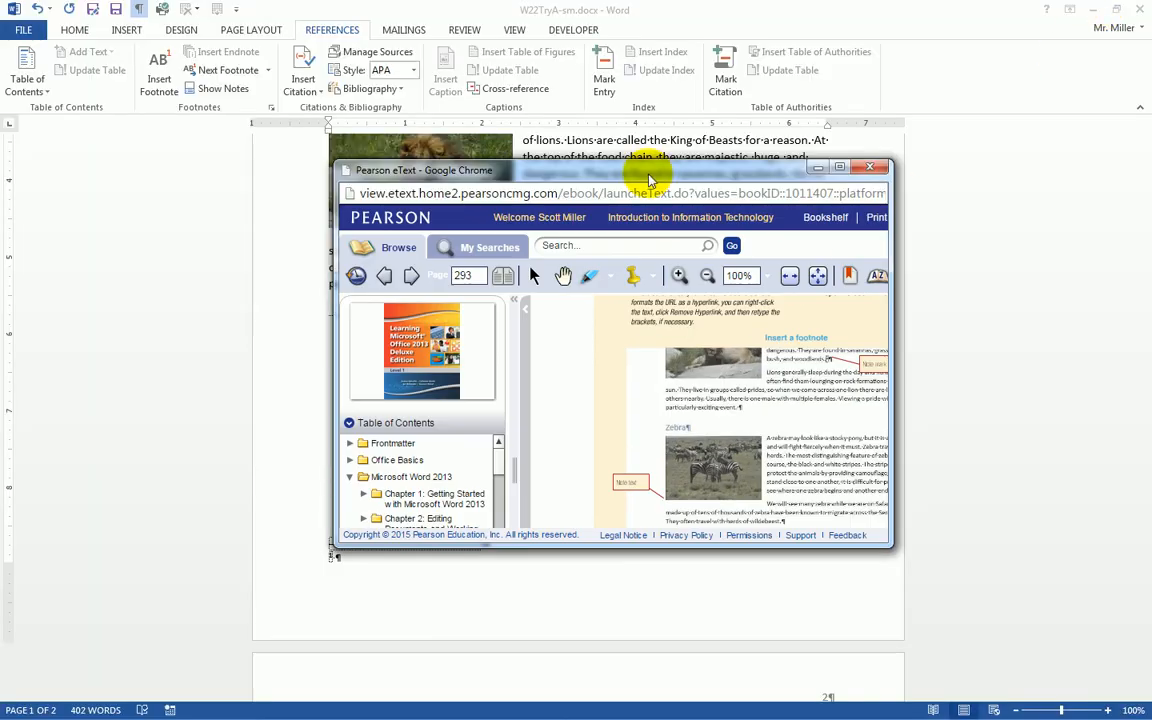
drag(650, 180, 509, 82)
drag(748, 340, 1088, 364)
click(1076, 254)
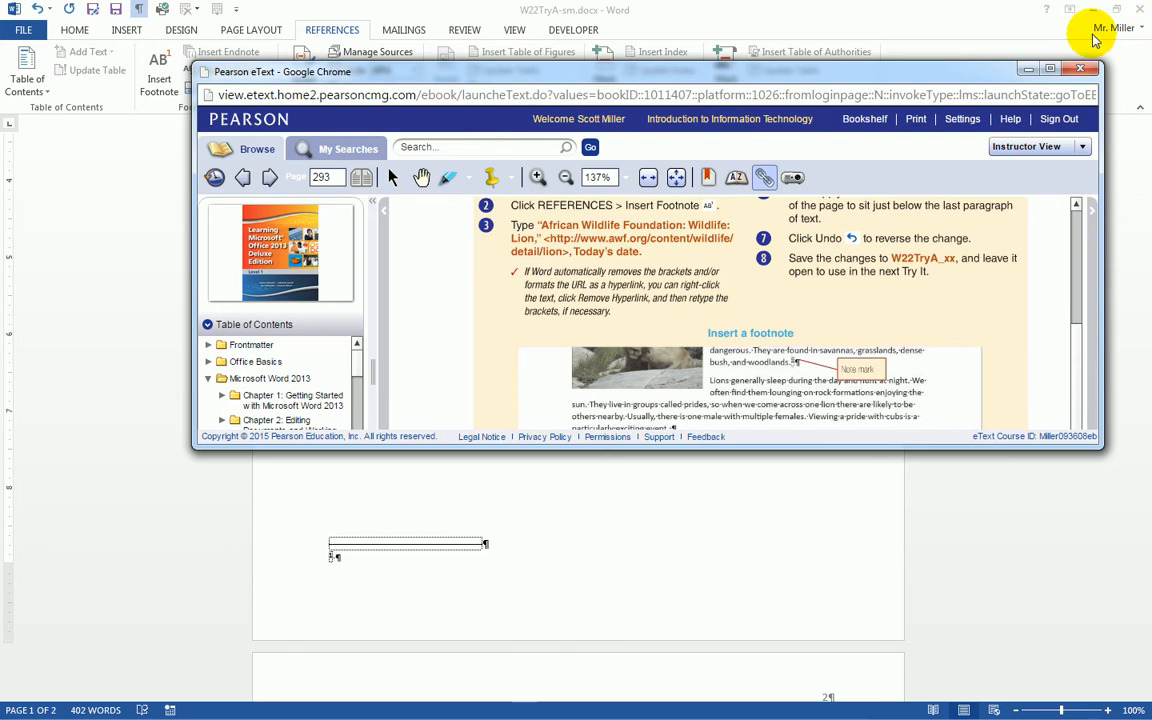
drag(959, 72, 928, 14)
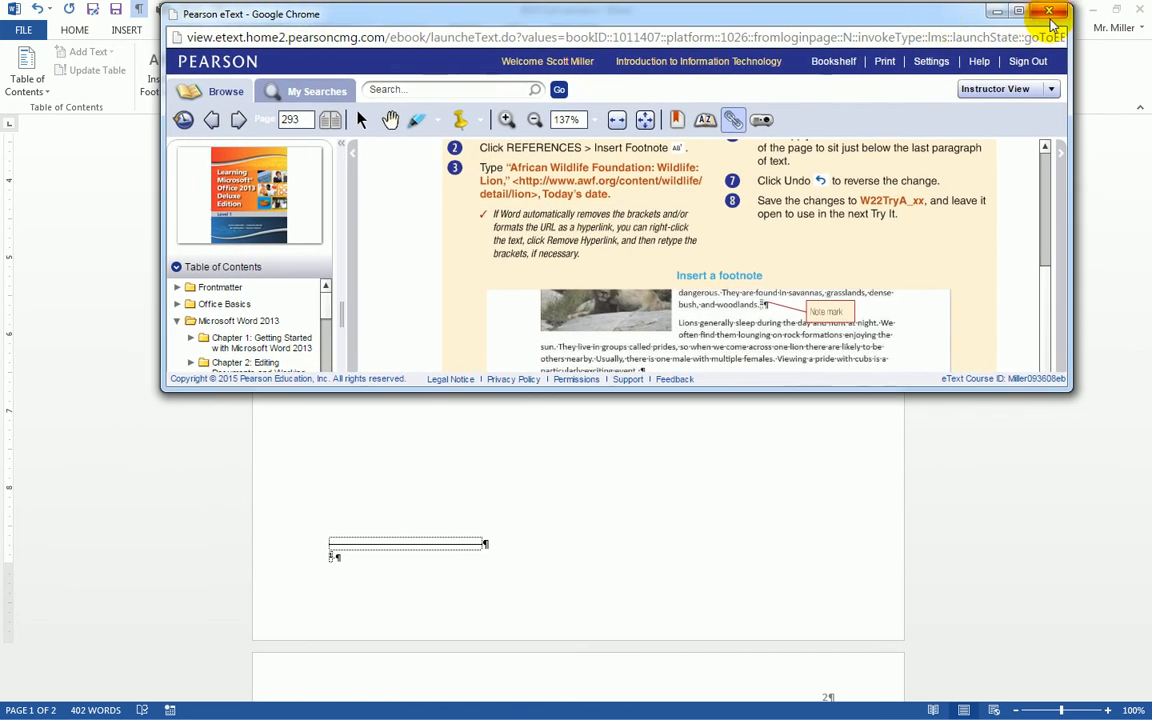
- Restore the Word window, widen it, and place it below the footnote instructions of the eText
click(1115, 10)
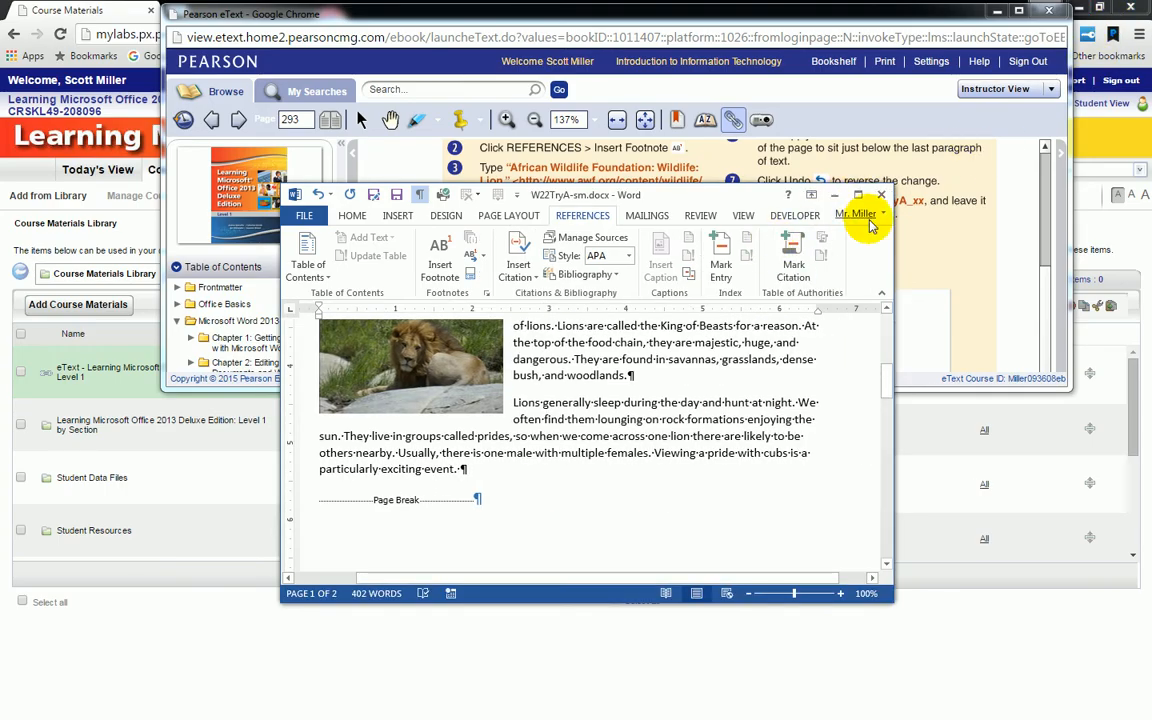
drag(740, 194, 460, 209)
drag(619, 390, 1123, 378)
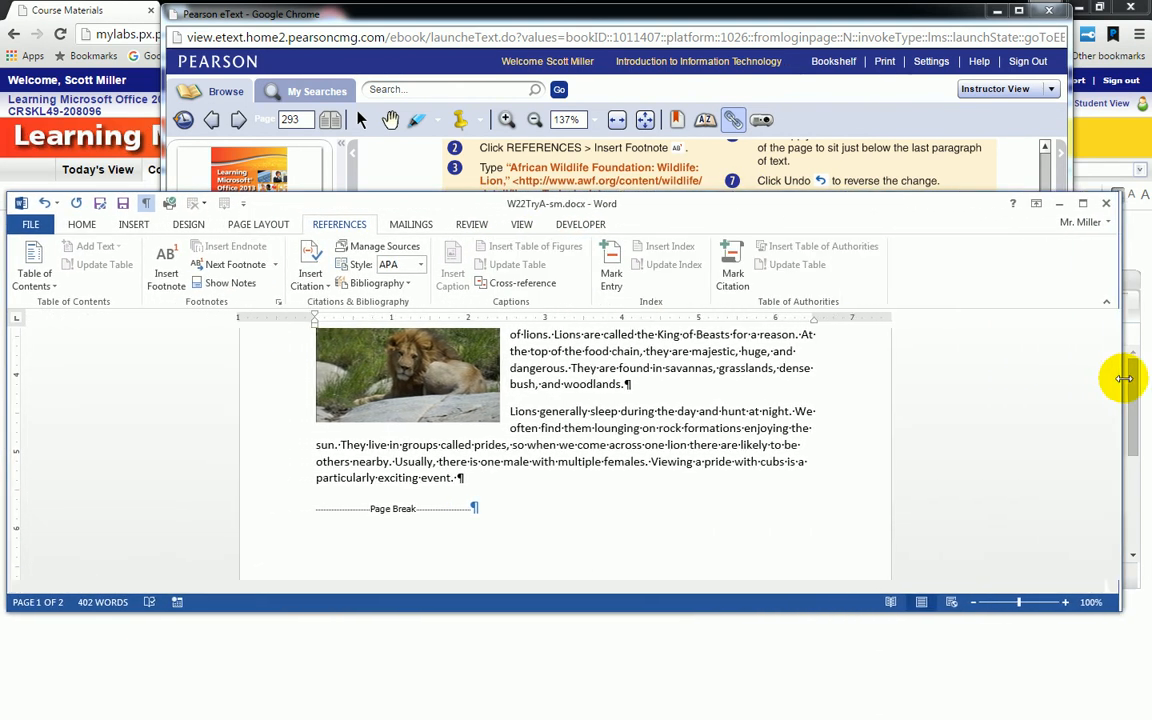
drag(918, 206, 947, 230)
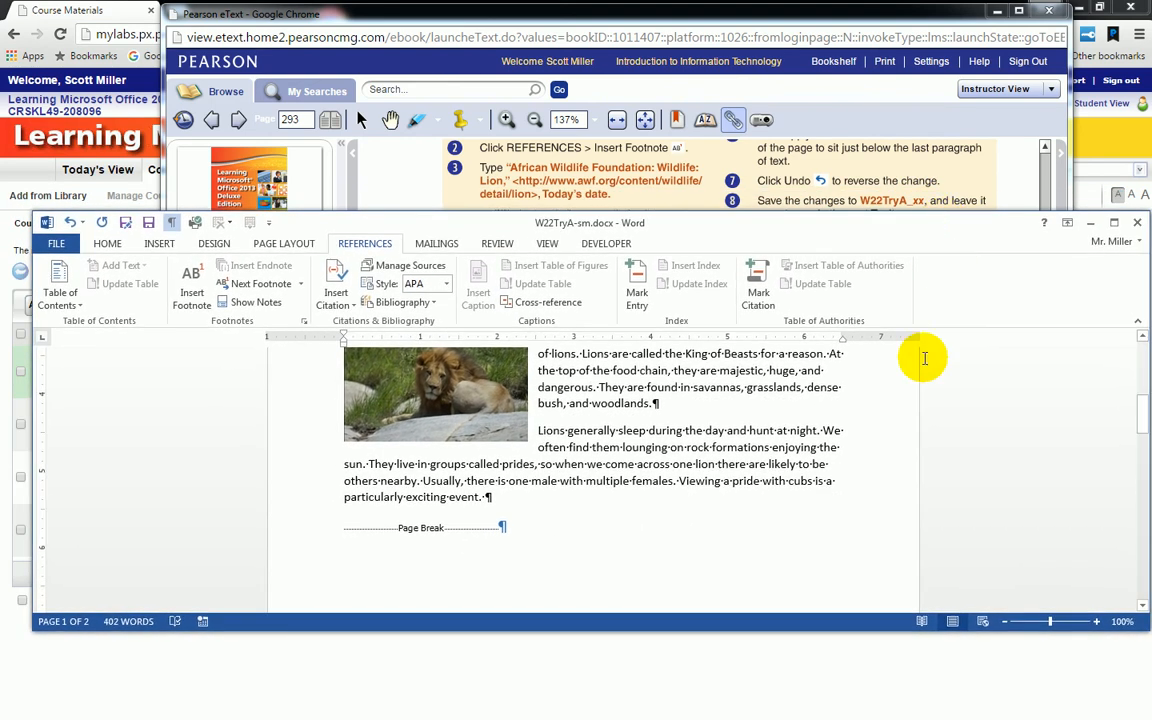
click(1096, 621)
click(1096, 621)
click(1096, 621)
click(1096, 621)
scroll(779, 530, down, 10)
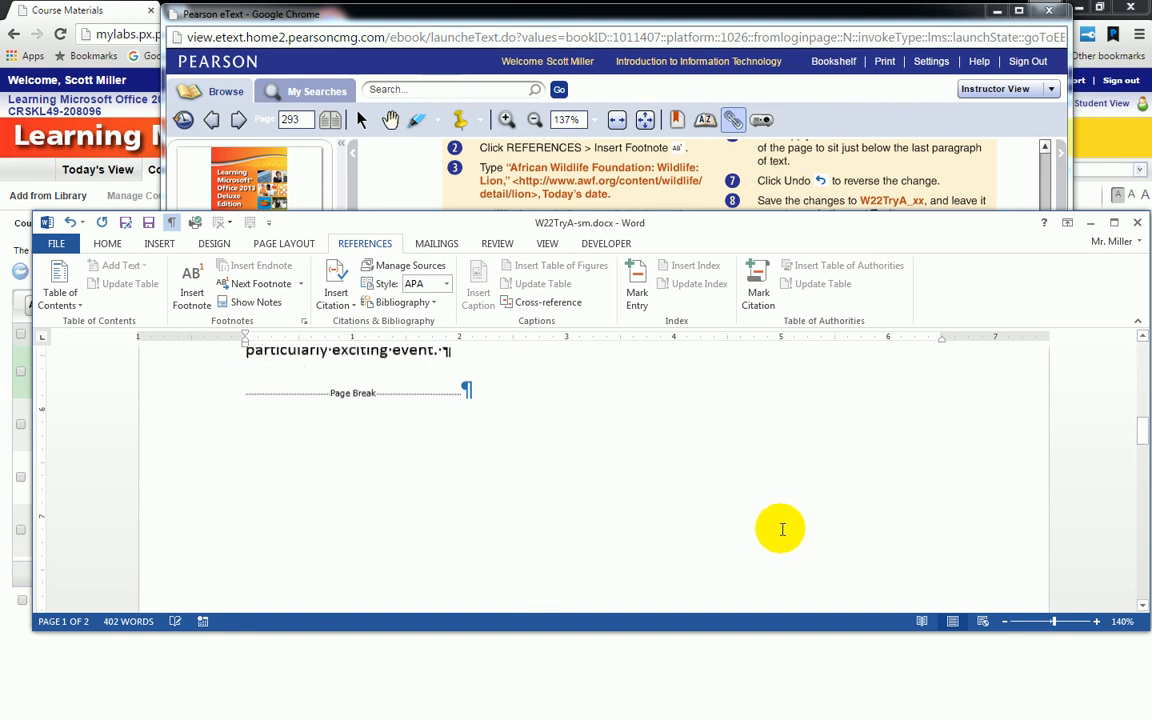
scroll(779, 530, up, 1)
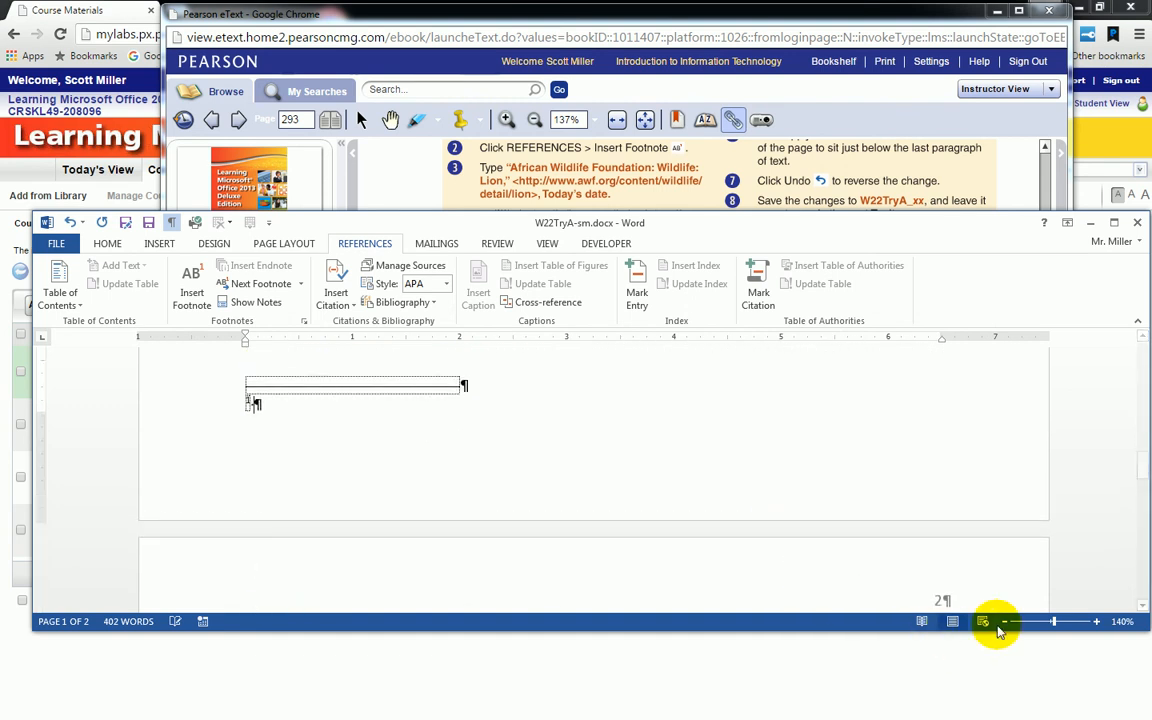
click(1096, 621)
click(1096, 621)
click(1096, 621)
click(1096, 621)
click(1096, 621)
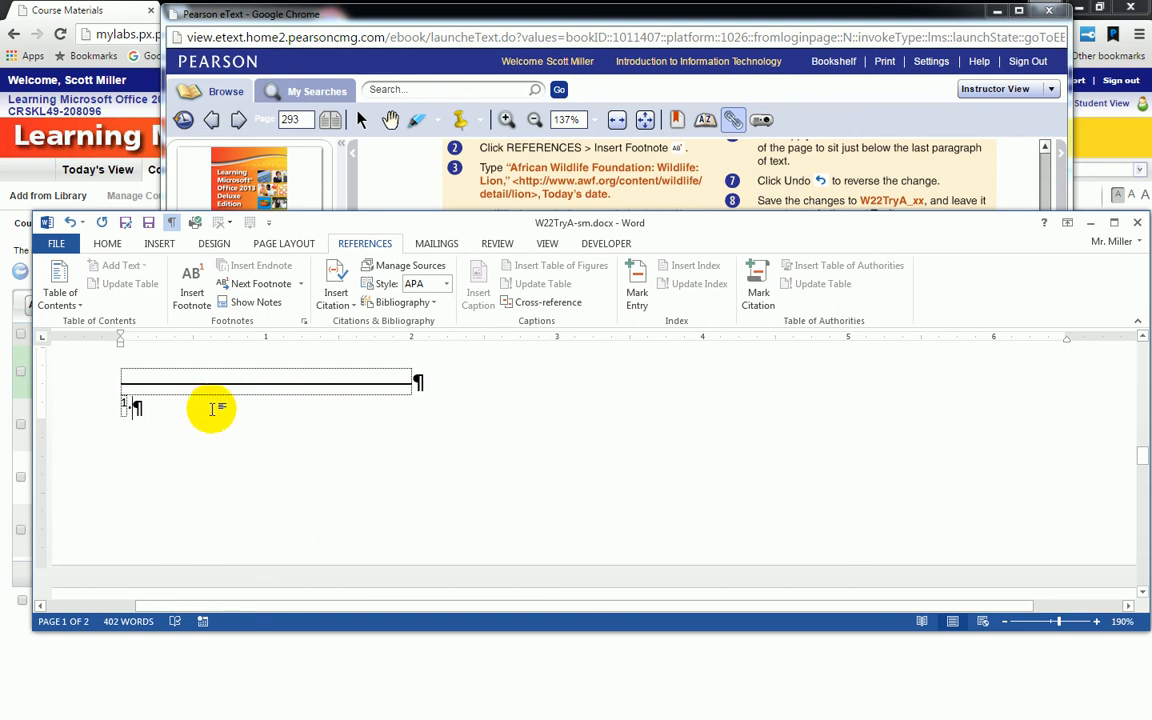
text(African Wildlife Foundation)
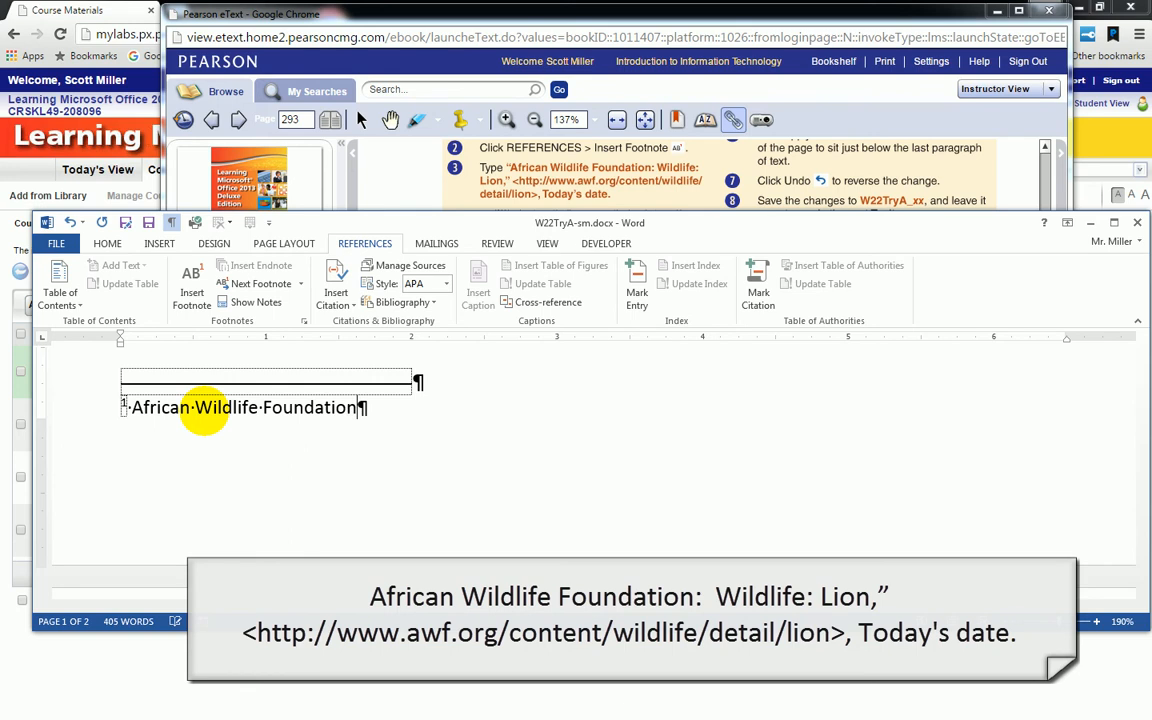
text(:  Wildlife: Lion,” <http://)
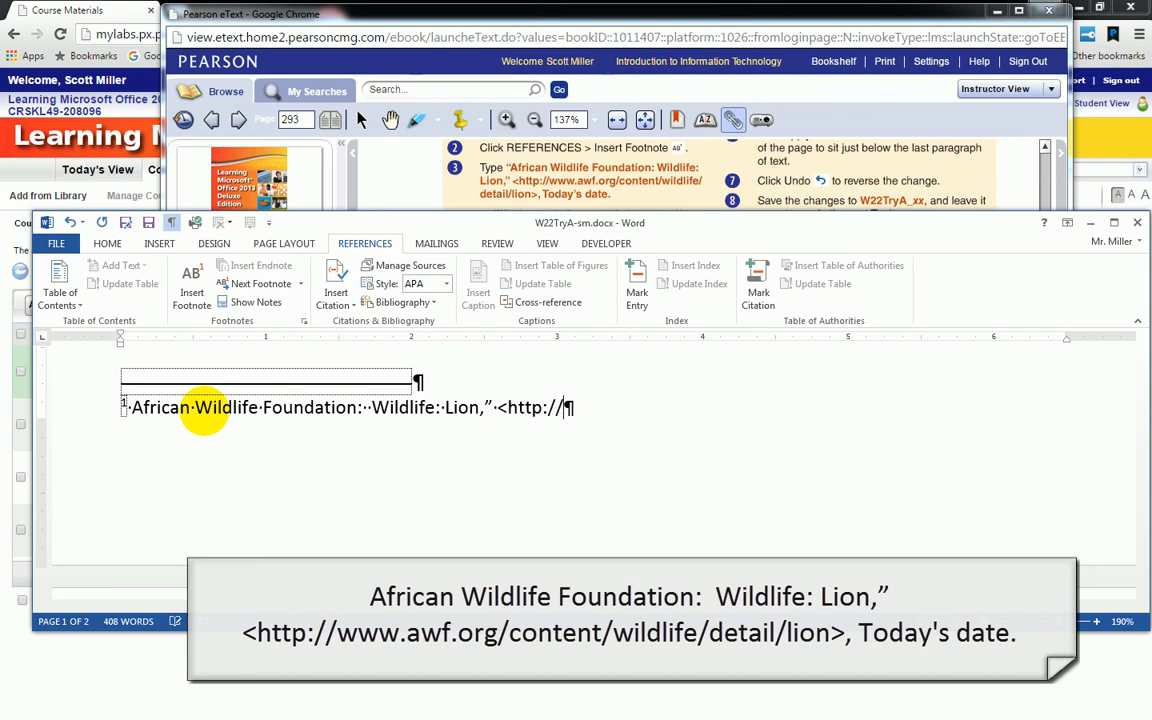
text(www.aw)
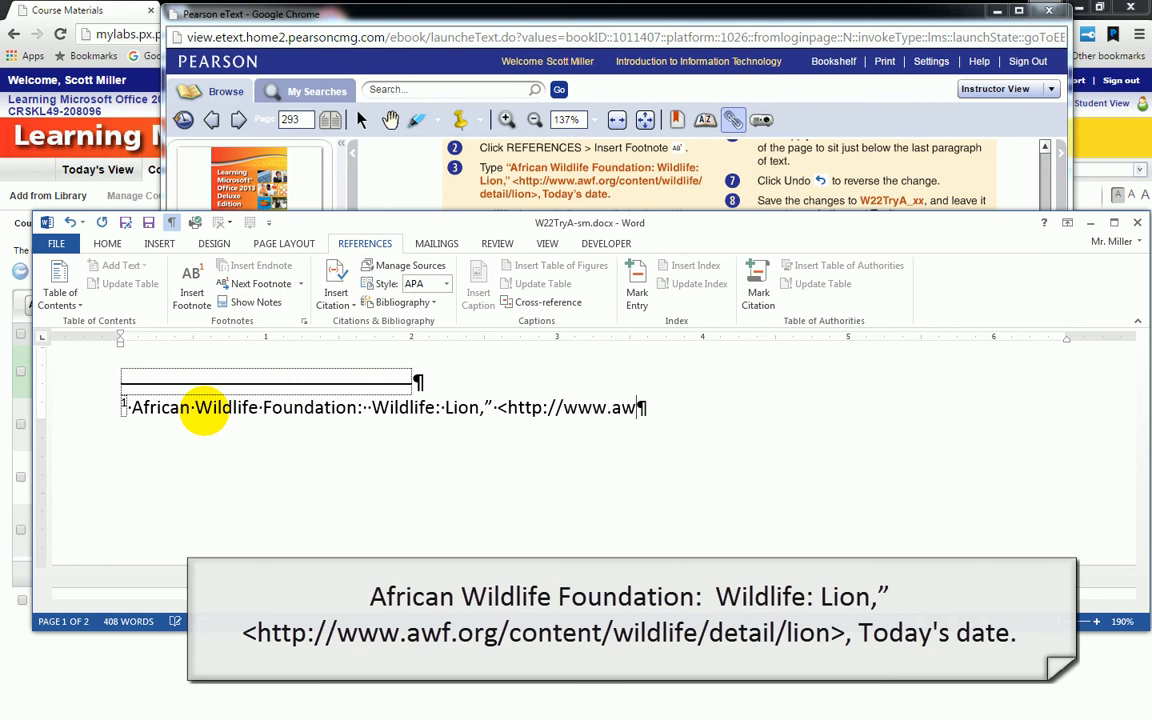
text(f.org/content/wild)
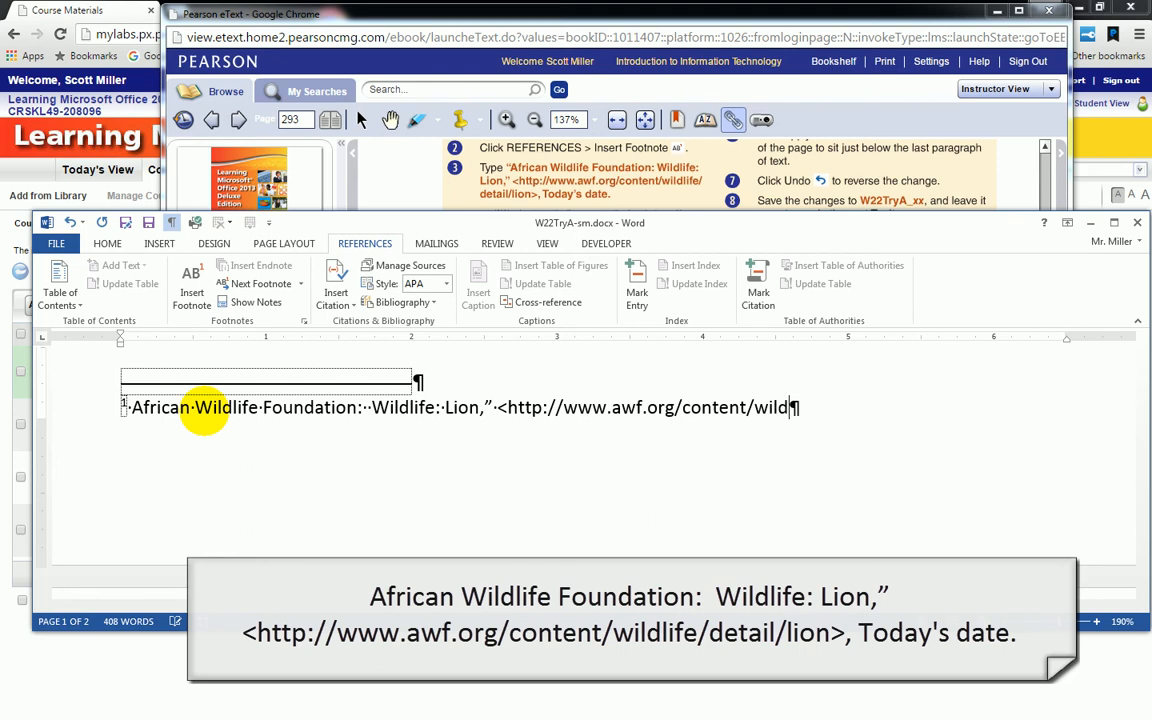
text(life/detail/lion.)
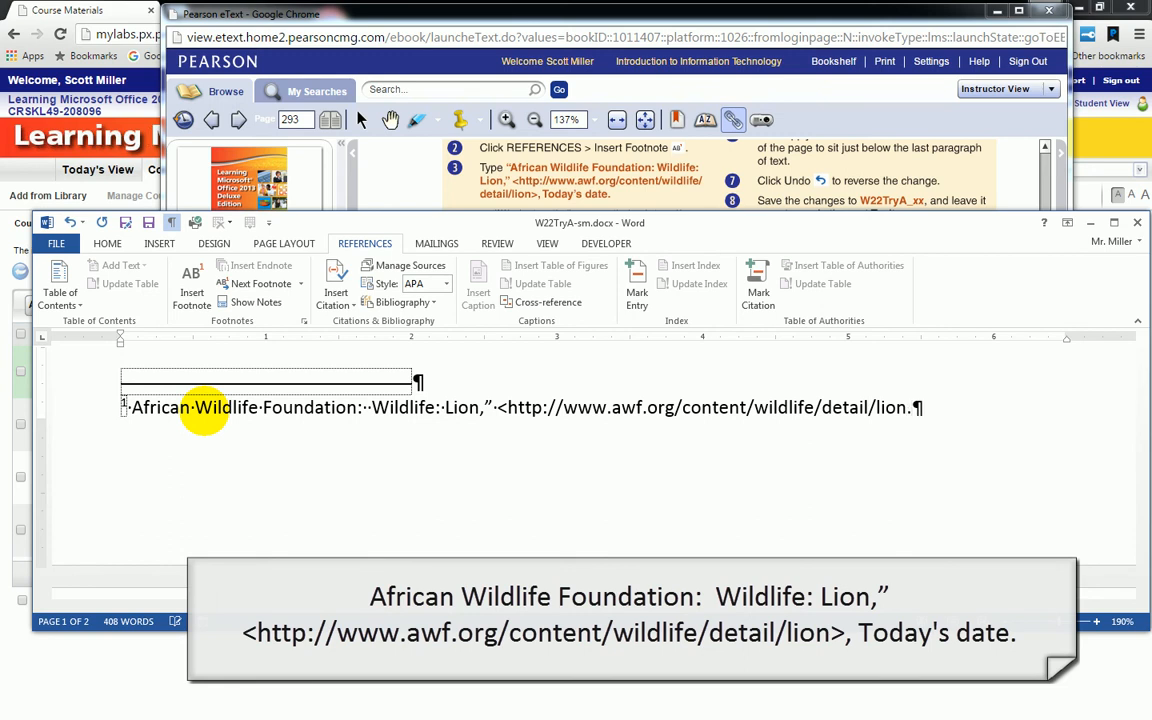
text(>,)
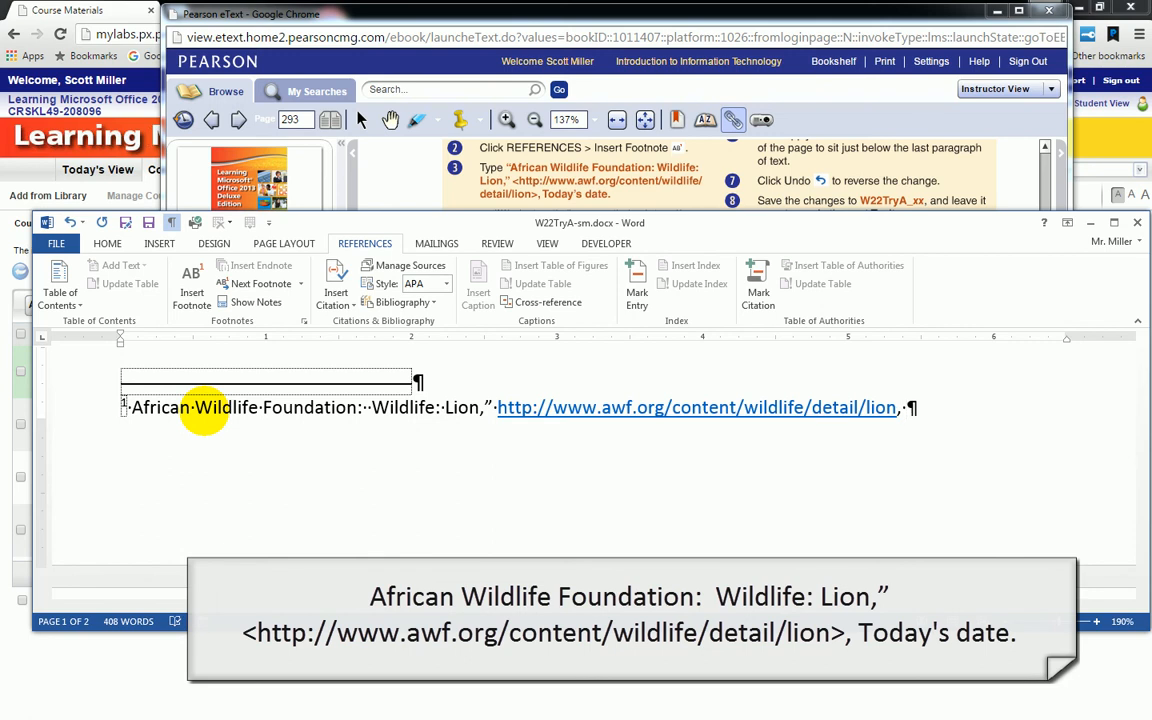
text( November )
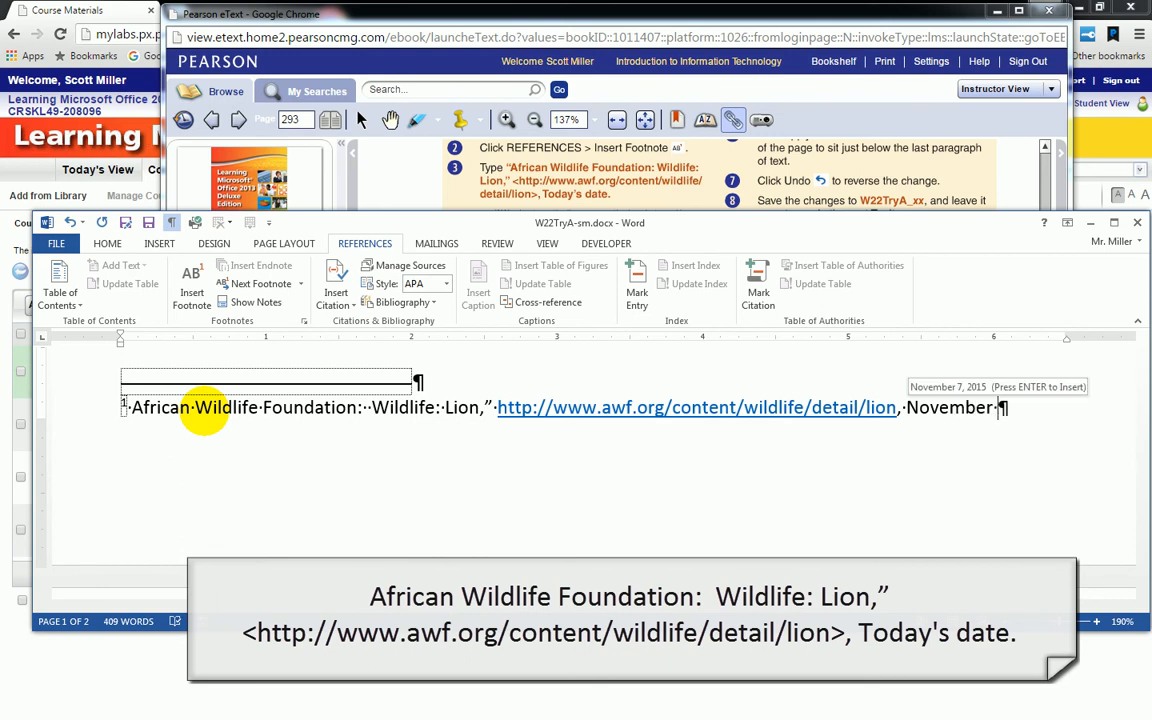
text(7)
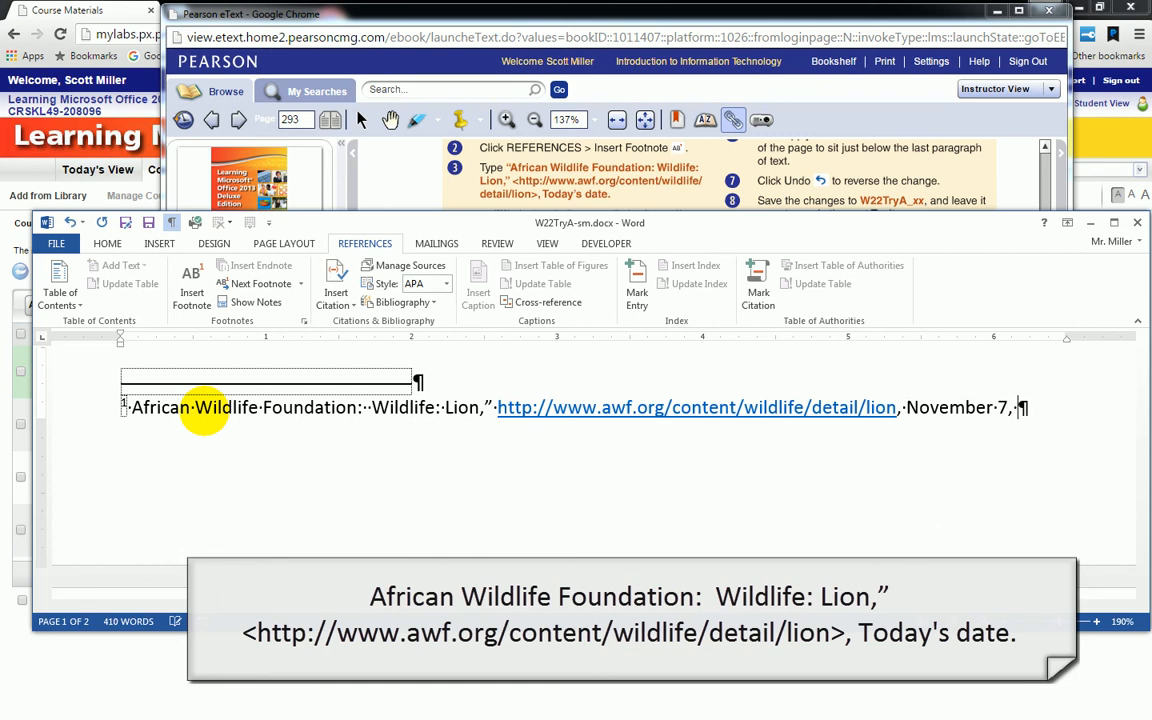
text(, 2015.)
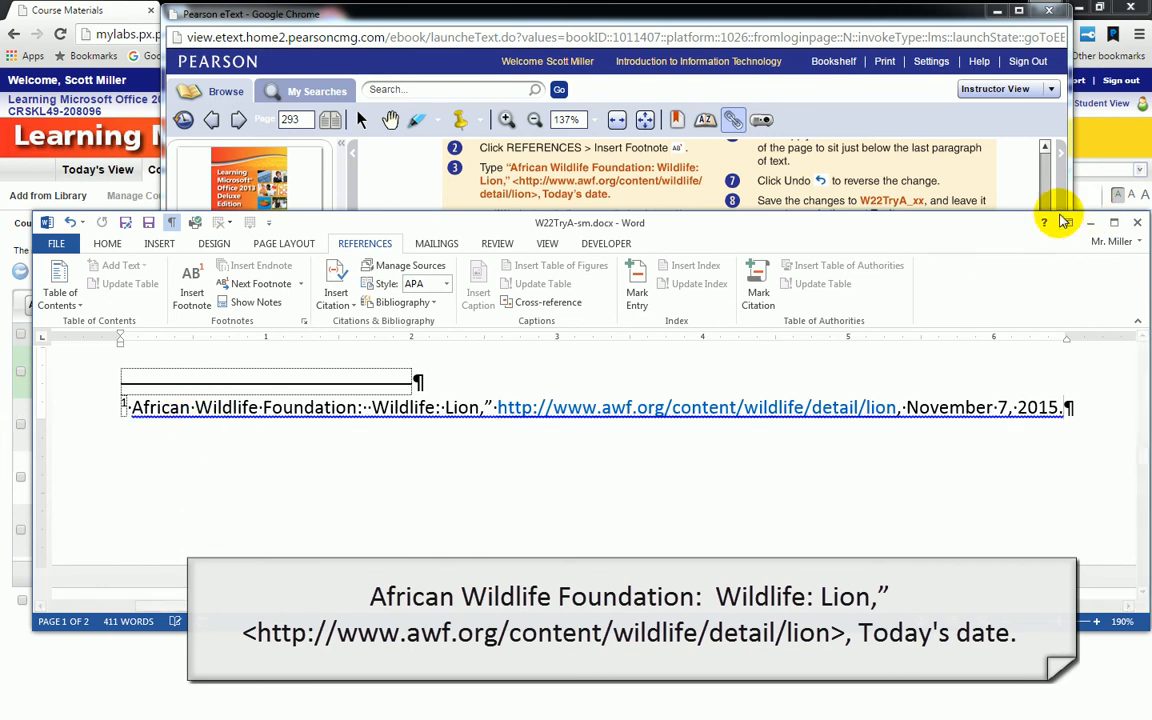
- Maximize the Word window and jump from the footnote mark after "anticipate seeing" to its footnote text
click(1113, 223)
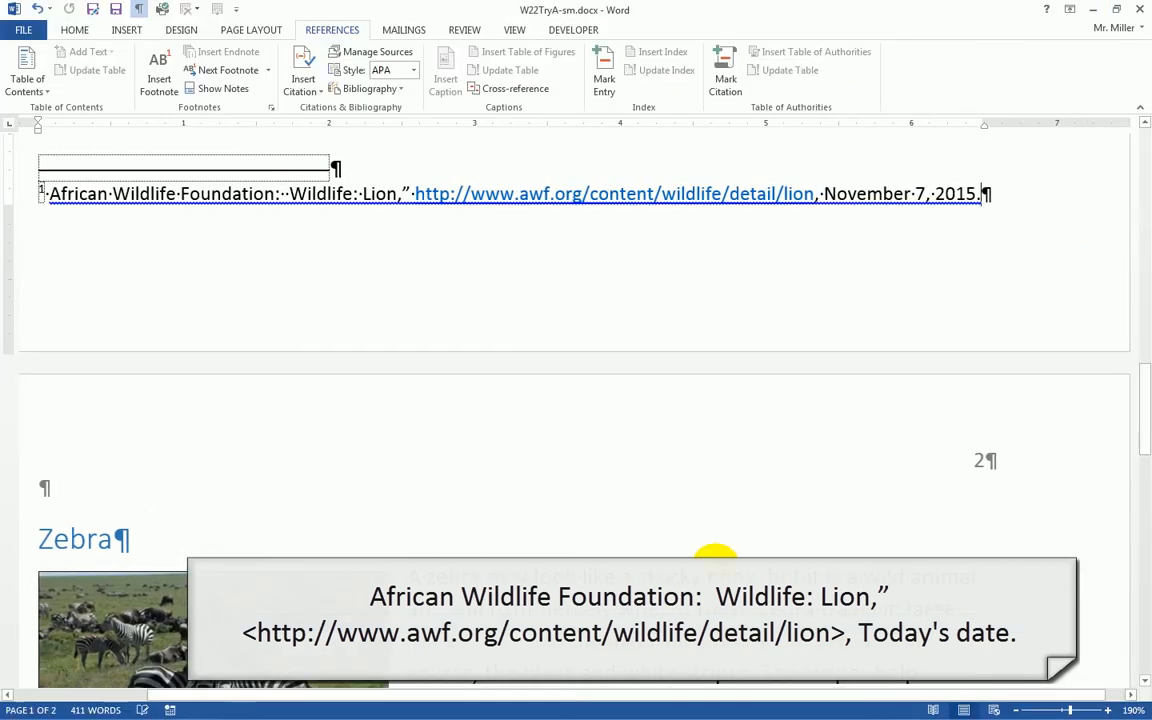
scroll(733, 412, up, 8)
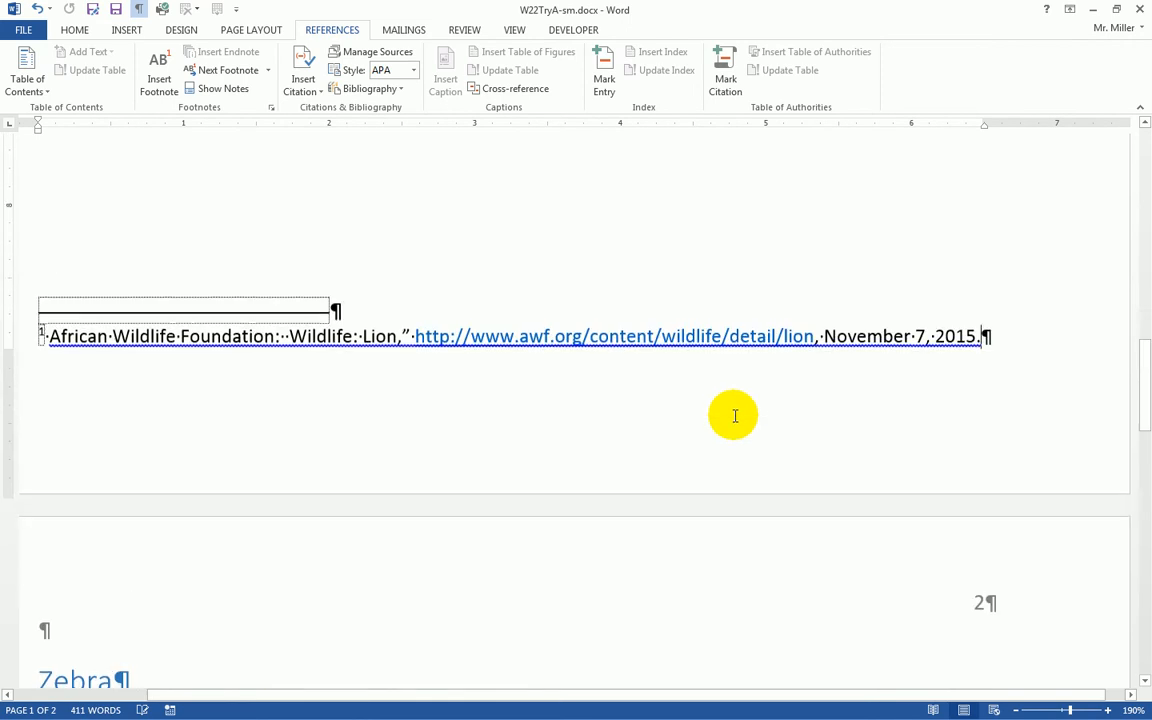
scroll(735, 437, up, 3)
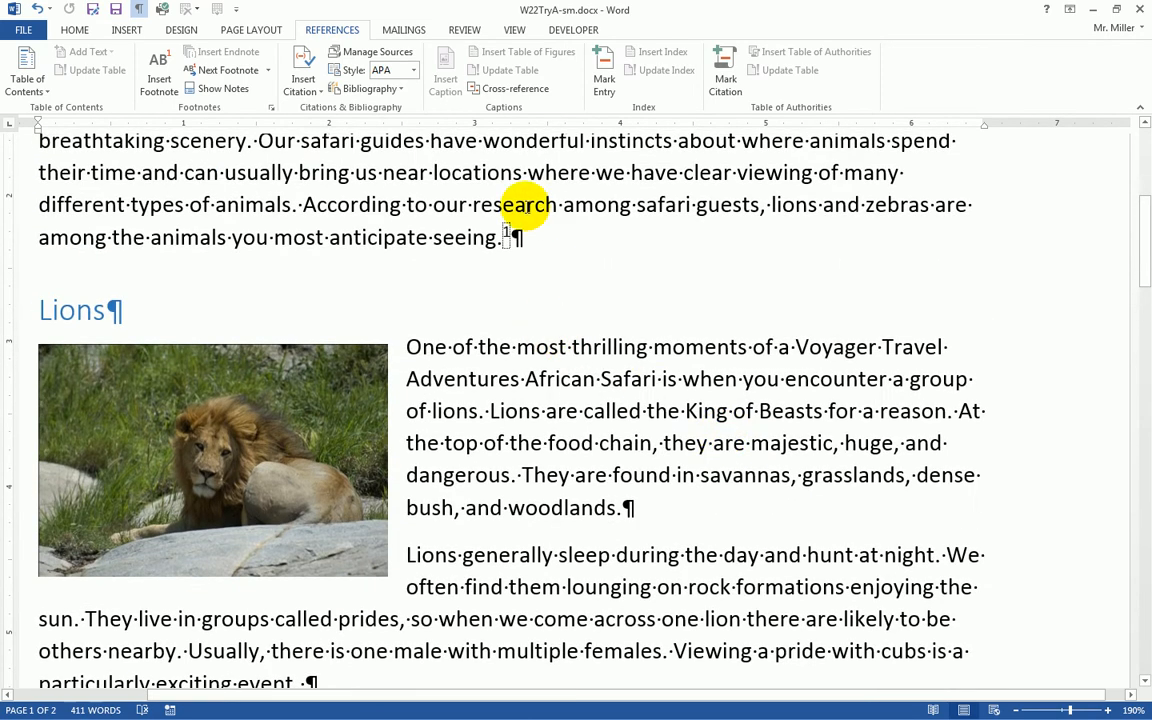
double_click(508, 235)
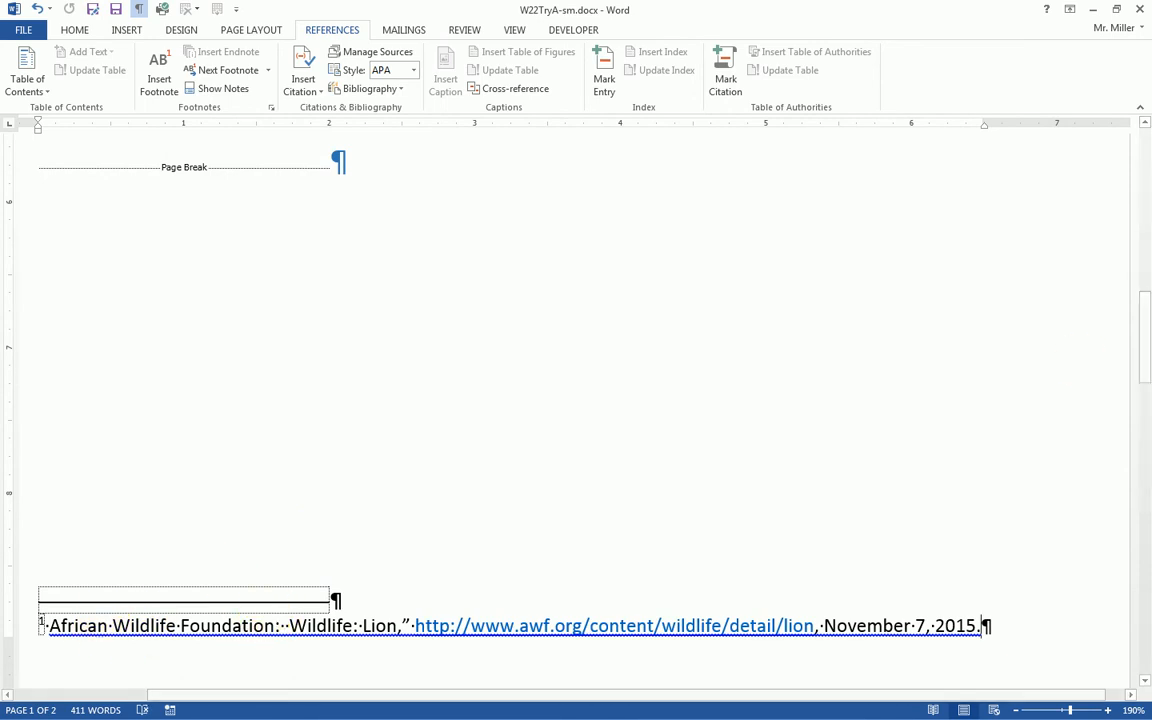
click(640, 265)
scroll(694, 332, down, 1)
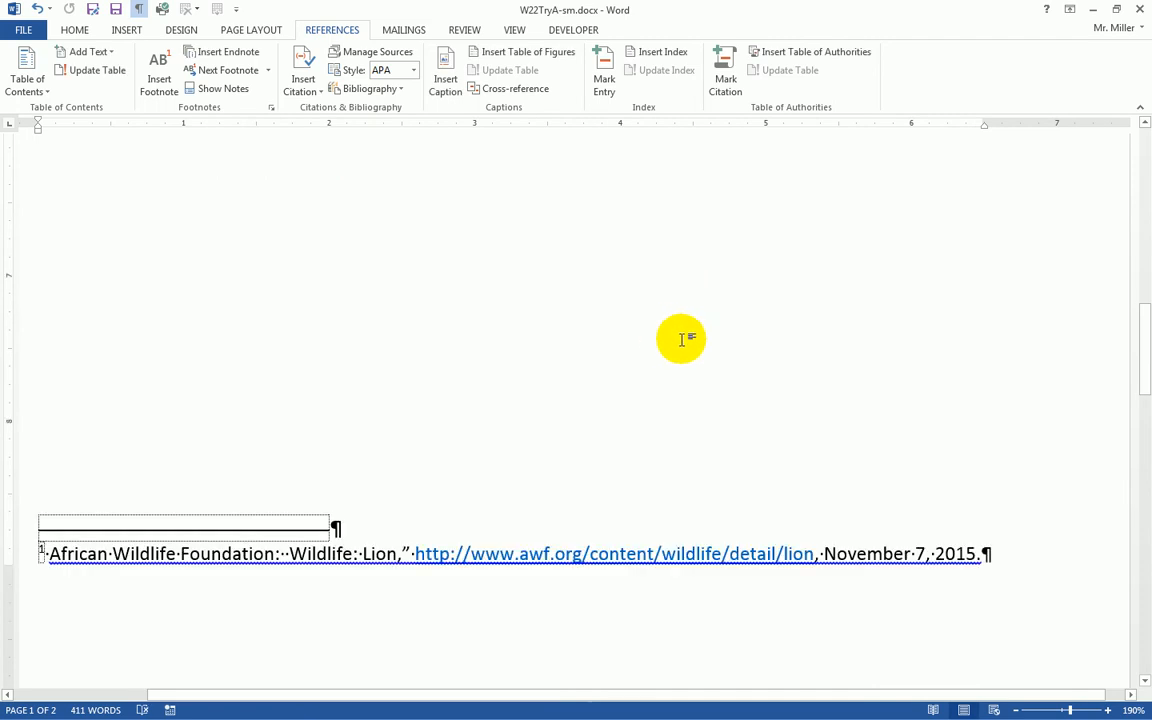
- Insert an endnote at the end of the second paragraph under Zebra, after the period following "herds of wildebeest"
click(1016, 710)
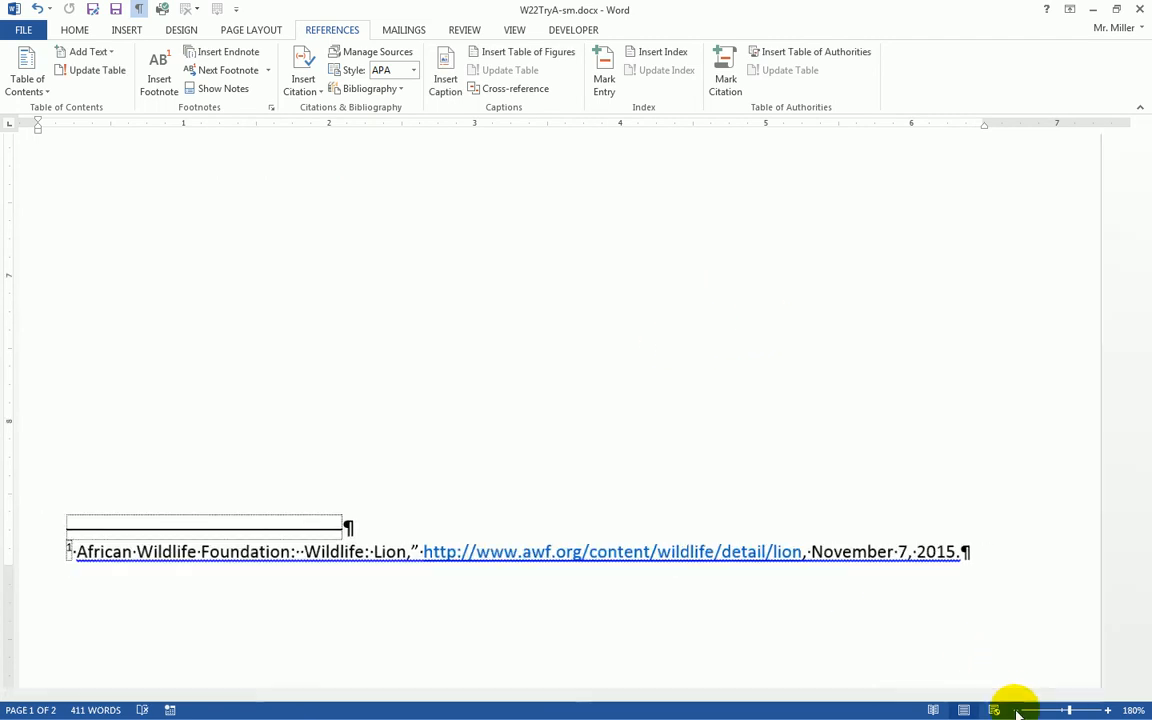
click(1016, 710)
click(1016, 710)
click(1016, 710)
click(1016, 710)
click(1016, 710)
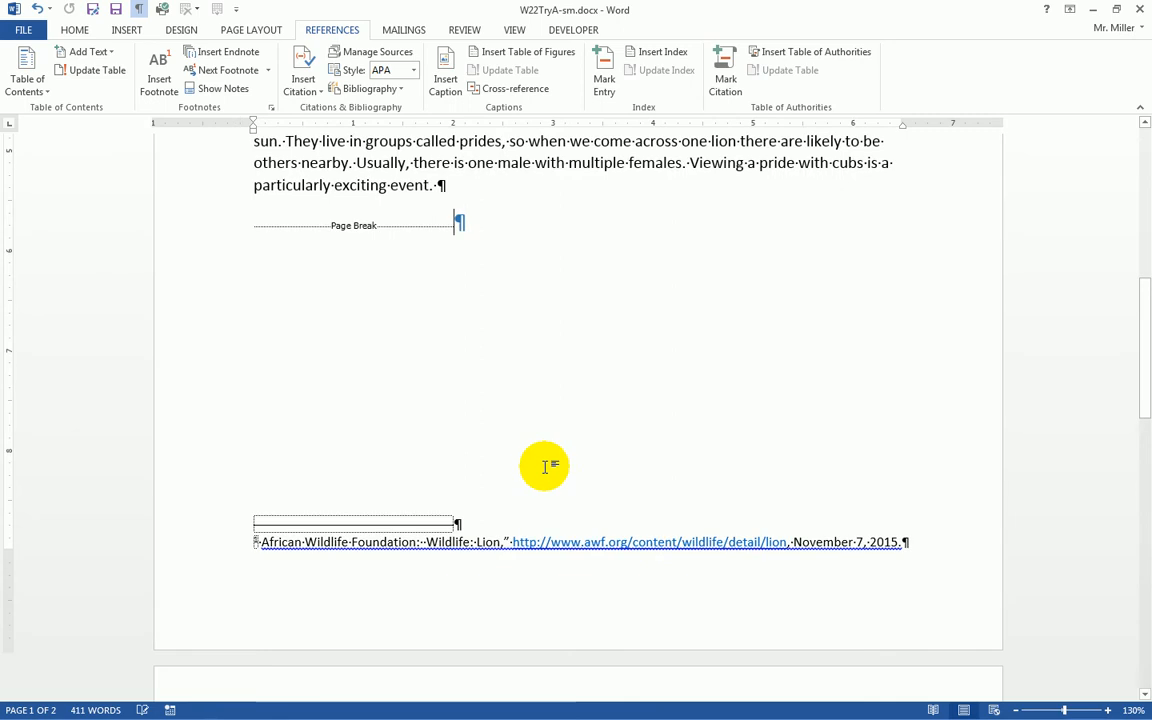
scroll(540, 468, down, 6)
scroll(533, 480, down, 3)
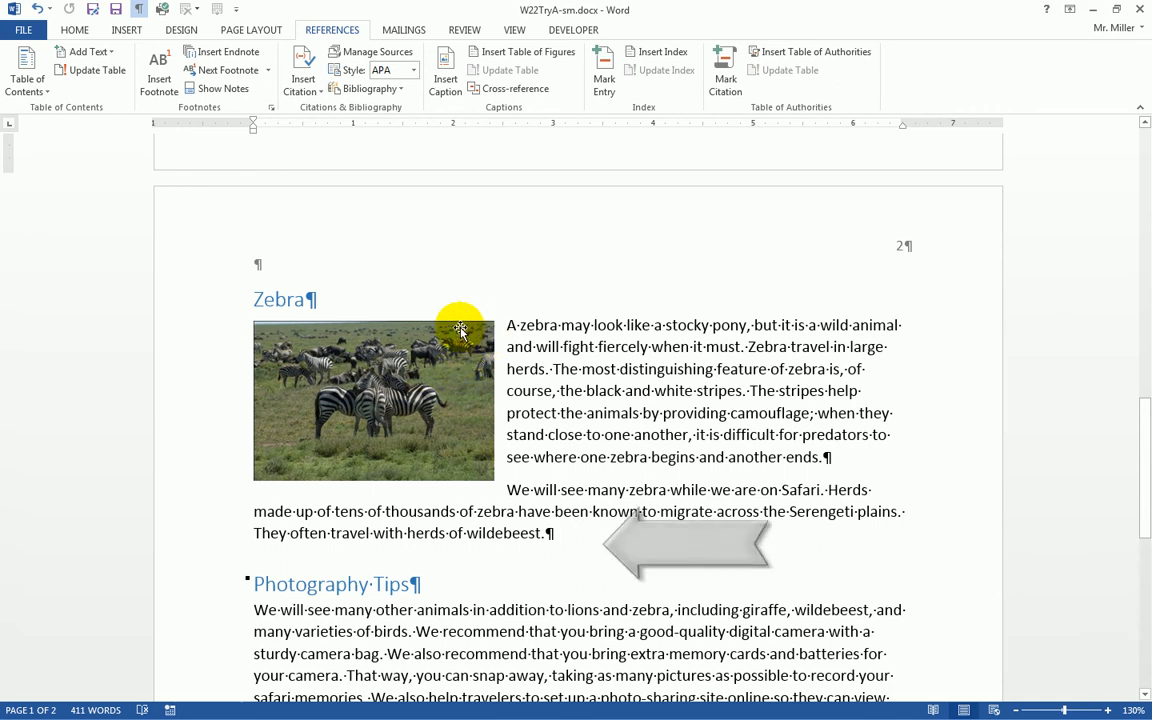
drag(514, 327, 868, 456)
click(680, 453)
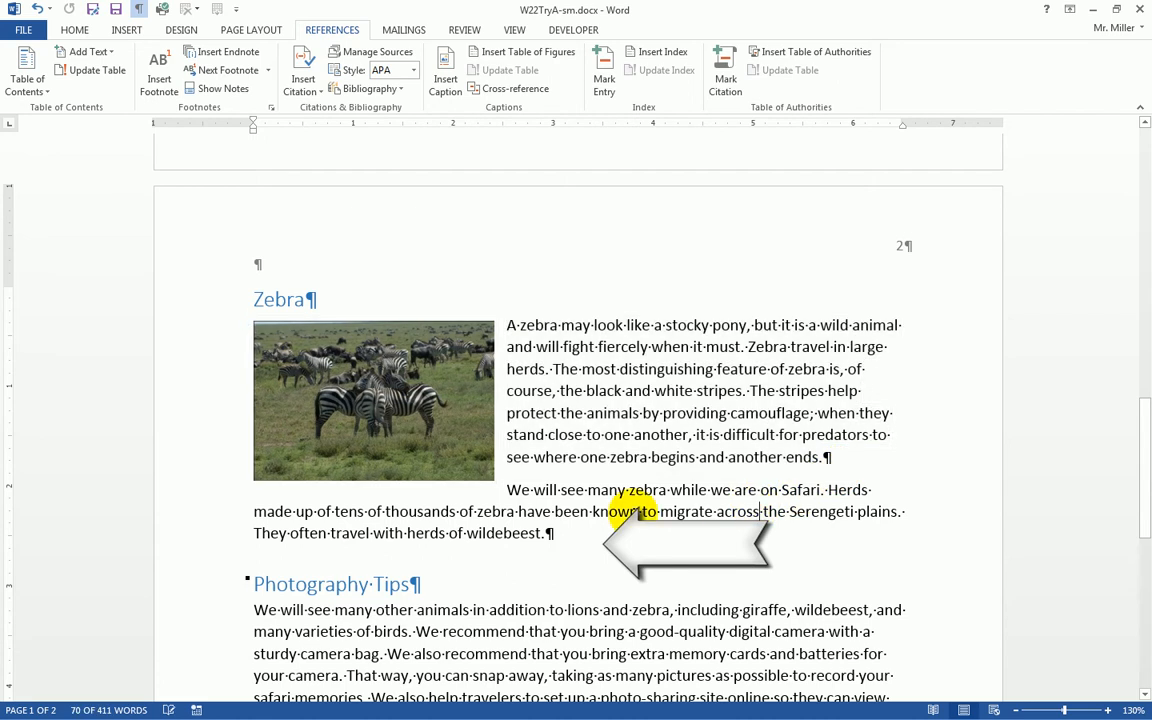
drag(512, 490, 586, 527)
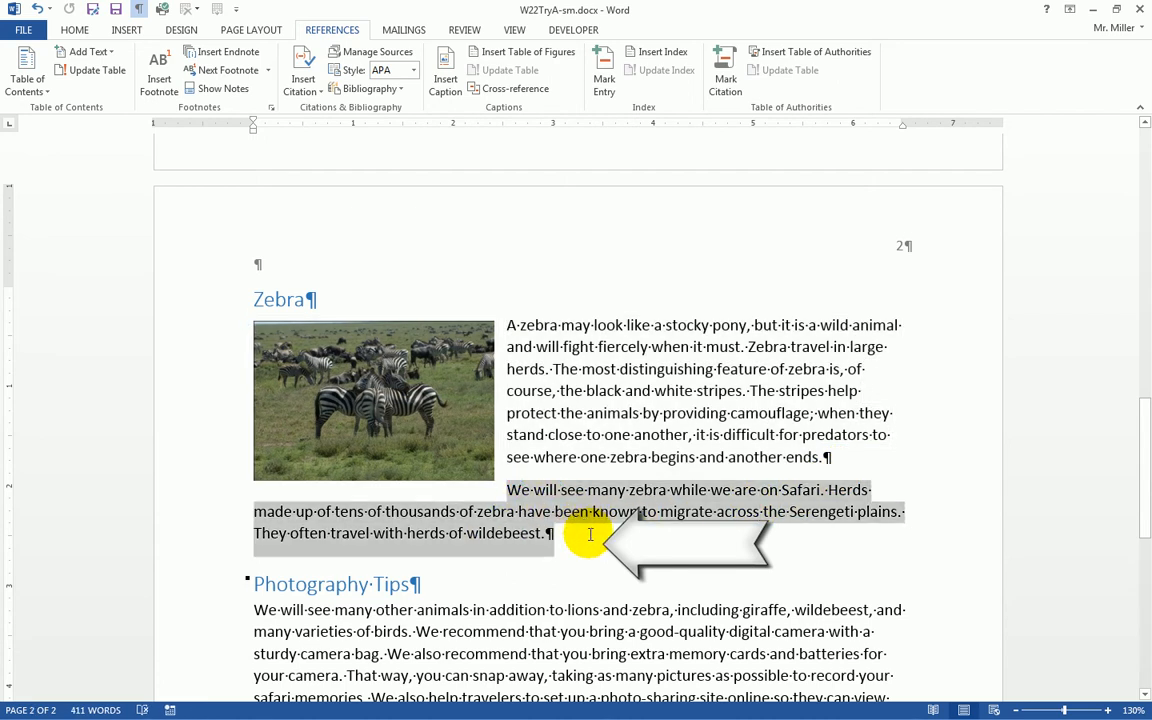
click(557, 540)
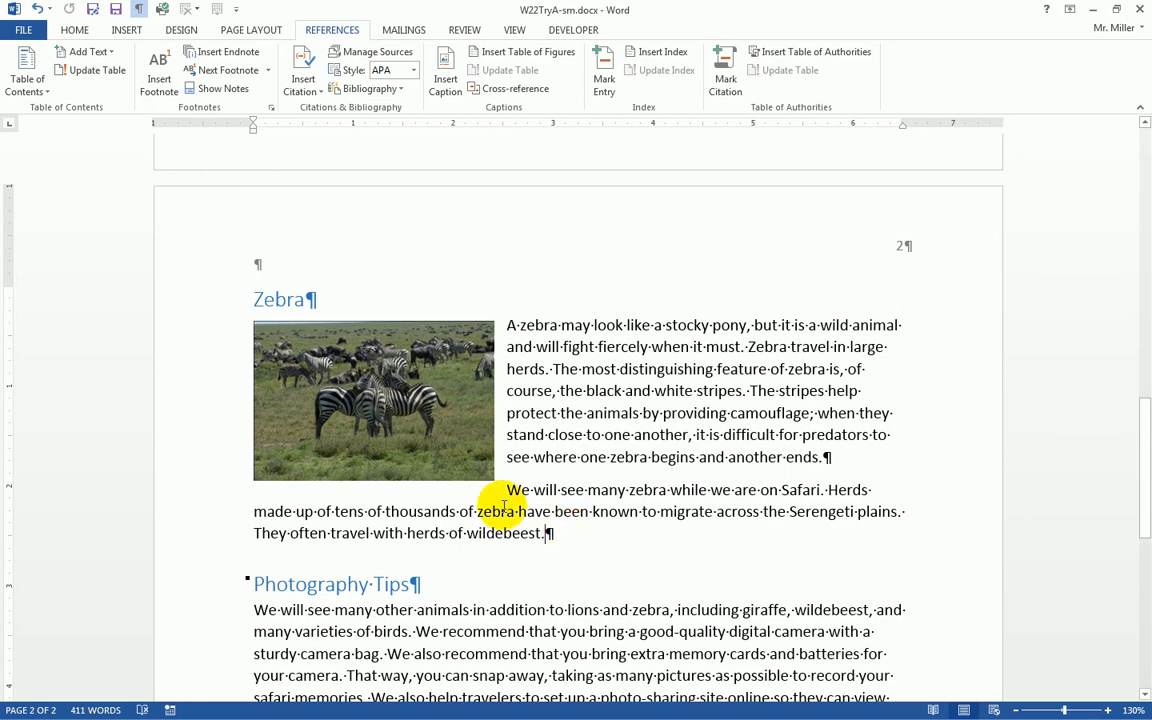
click(215, 57)
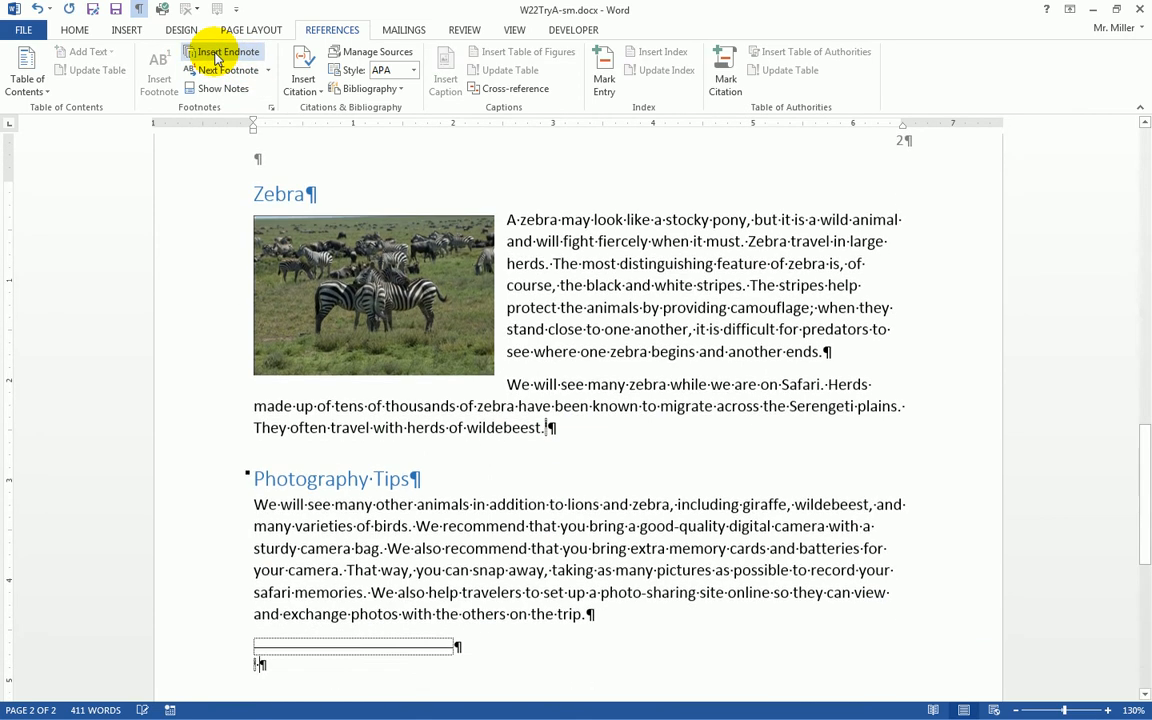
scroll(546, 281, down, 1)
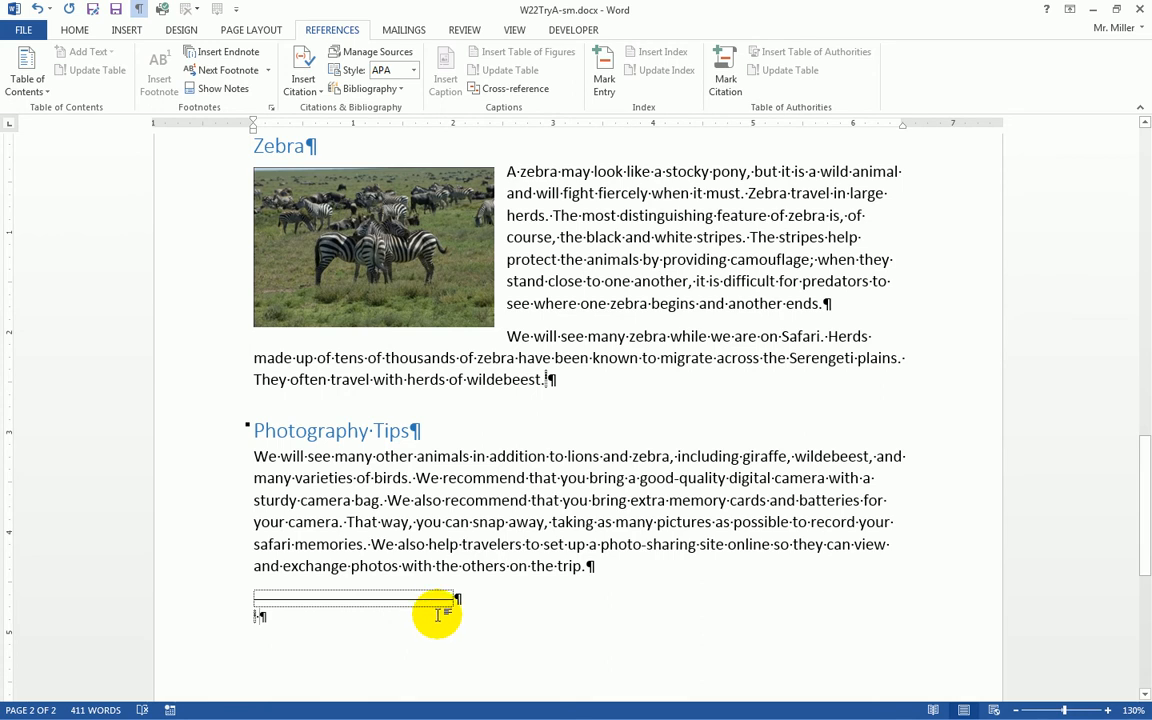
scroll(417, 620, down, 1)
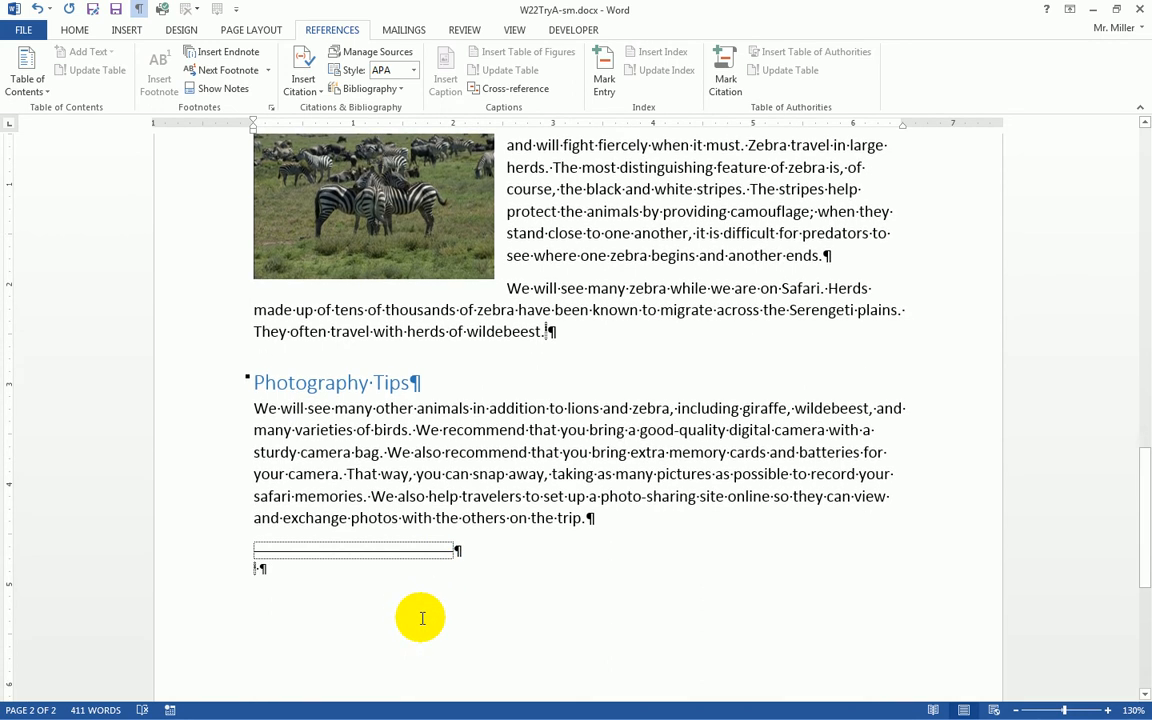
scroll(420, 618, down, 1)
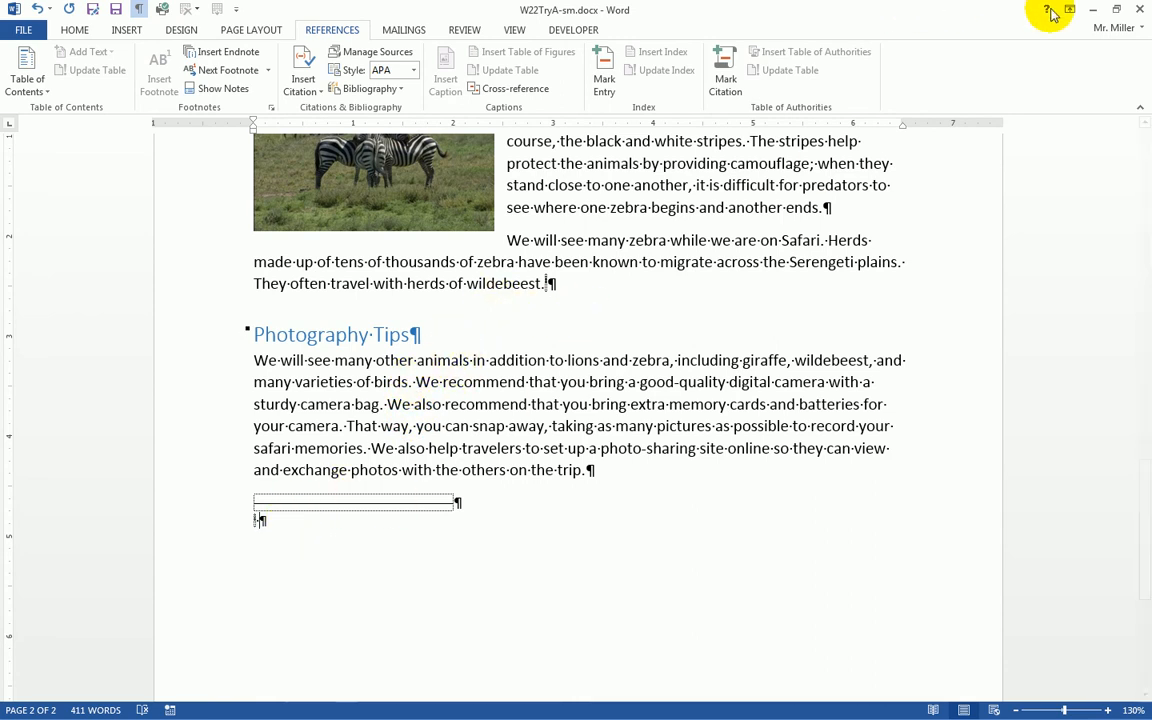
- Restore the Word window below the eText instructions and enlarge the view of the empty endnote to 190%
click(1116, 10)
drag(771, 230, 744, 293)
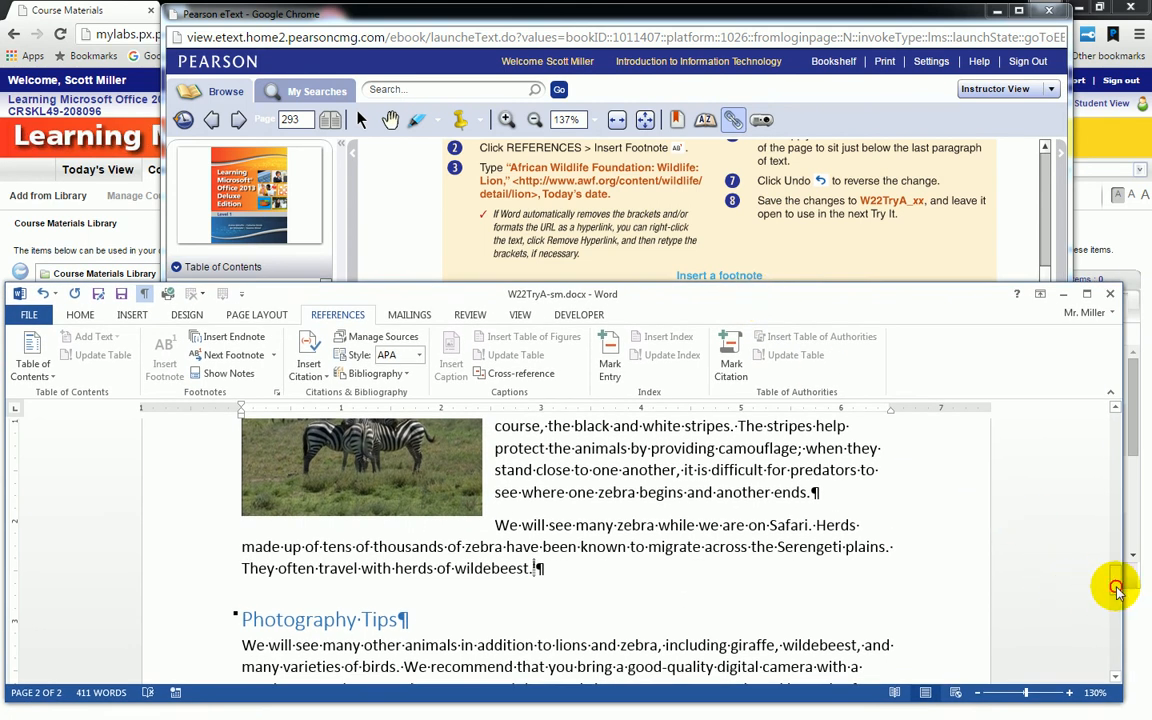
scroll(1115, 620, down, 5)
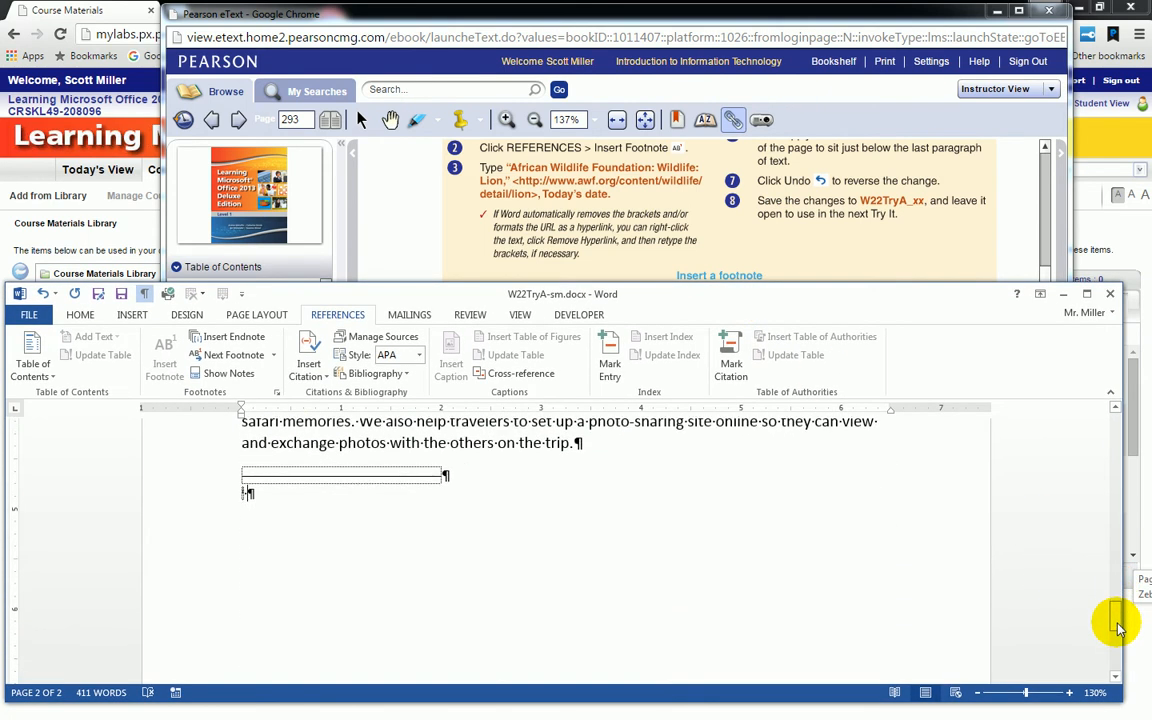
click(1069, 692)
click(1070, 693)
click(1070, 693)
click(1070, 693)
click(1070, 693)
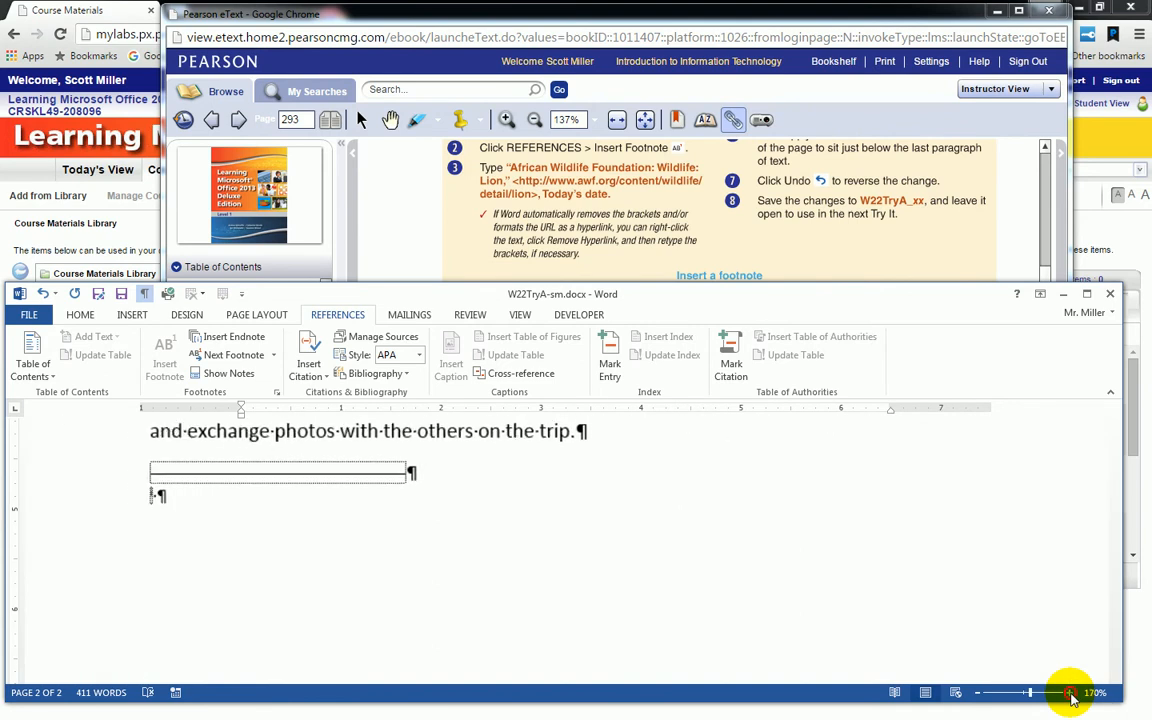
click(1070, 693)
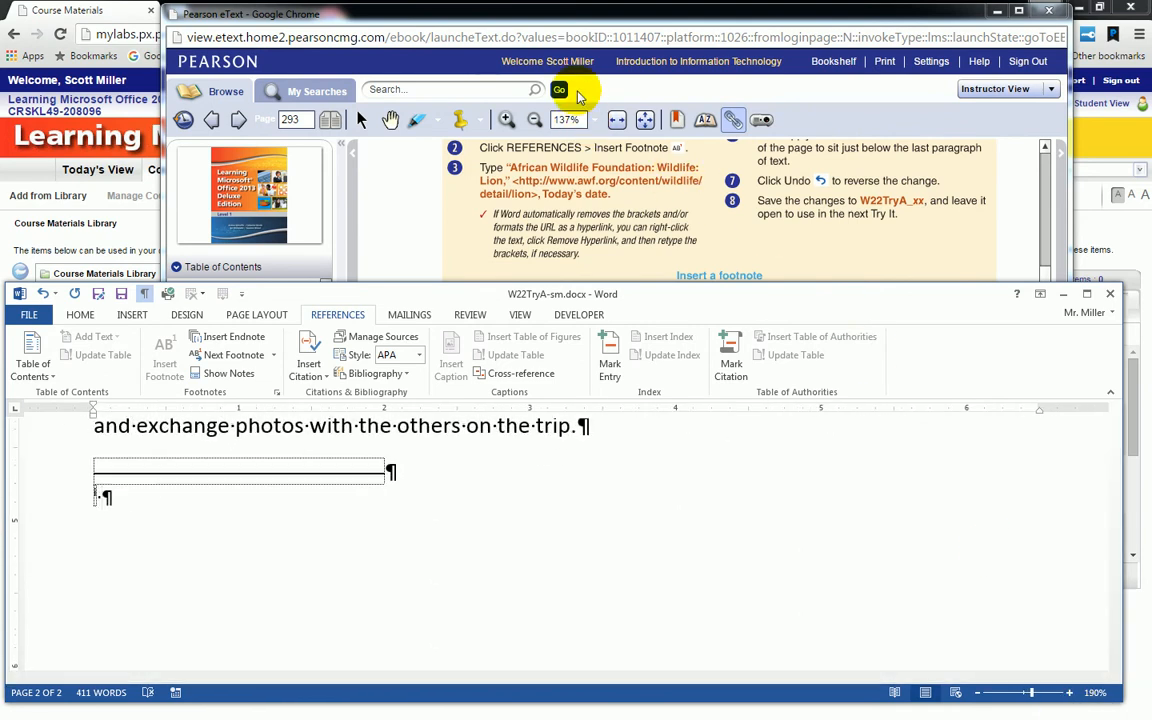
- Switch to the eText in Chrome and look up the endnote text in the Inserting Endnotes exercise on page 294
click(508, 18)
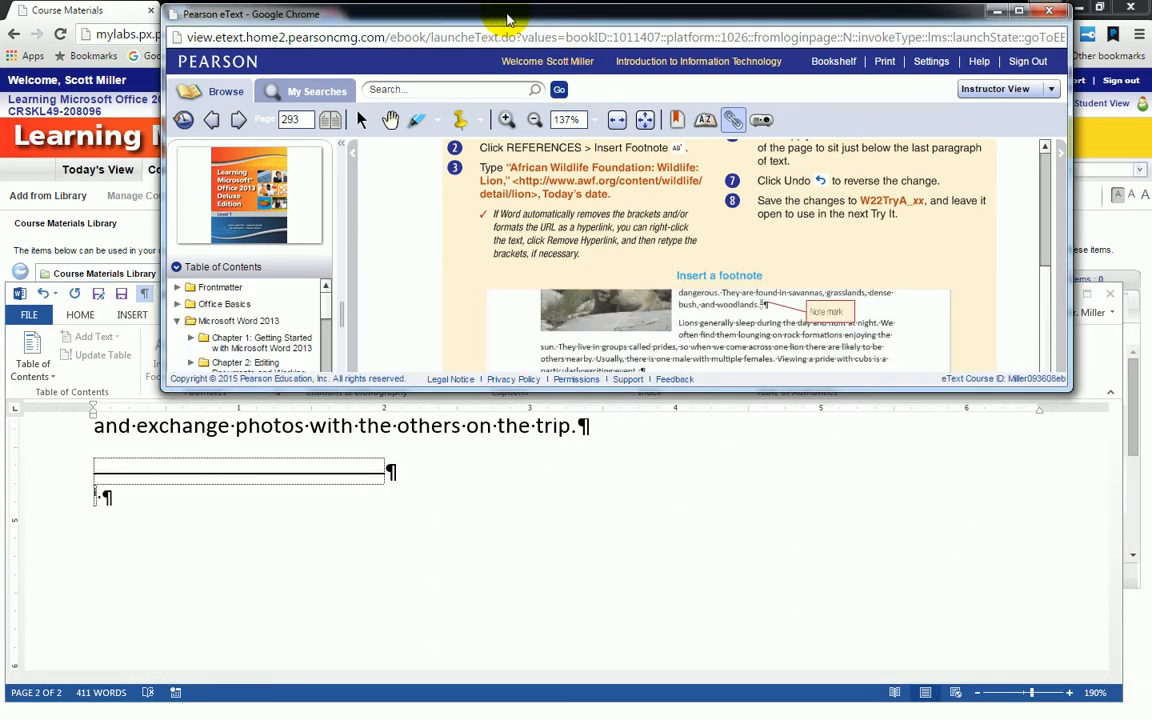
click(240, 120)
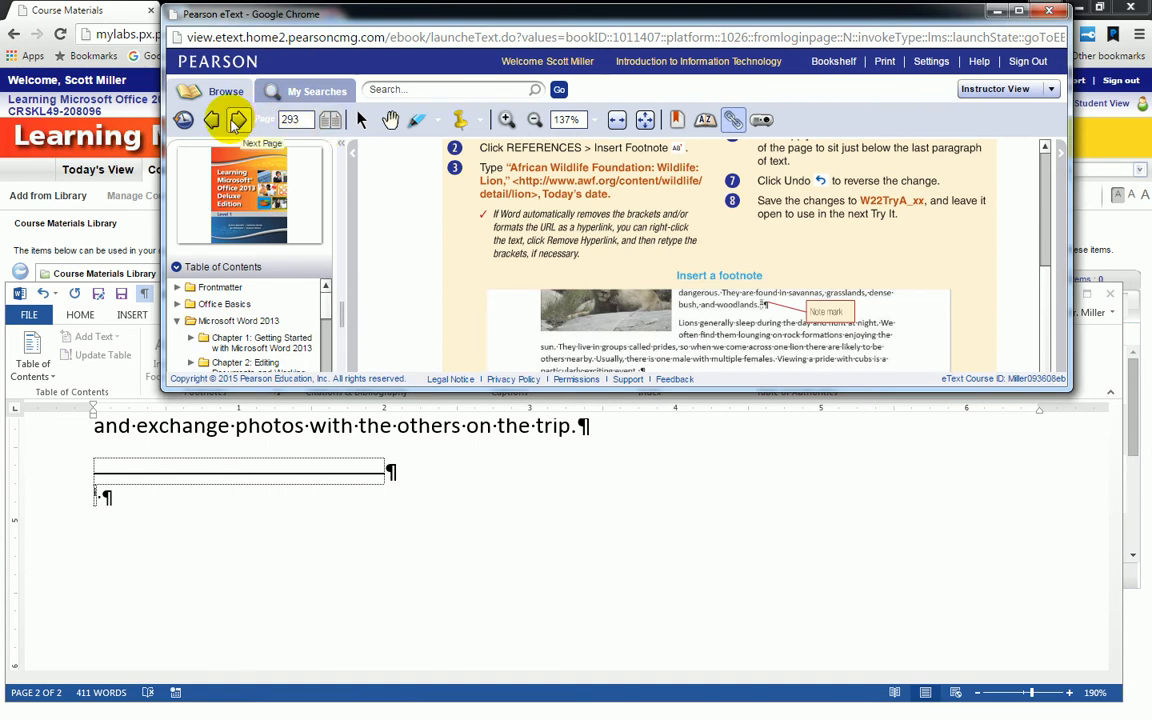
scroll(810, 252, down, 2)
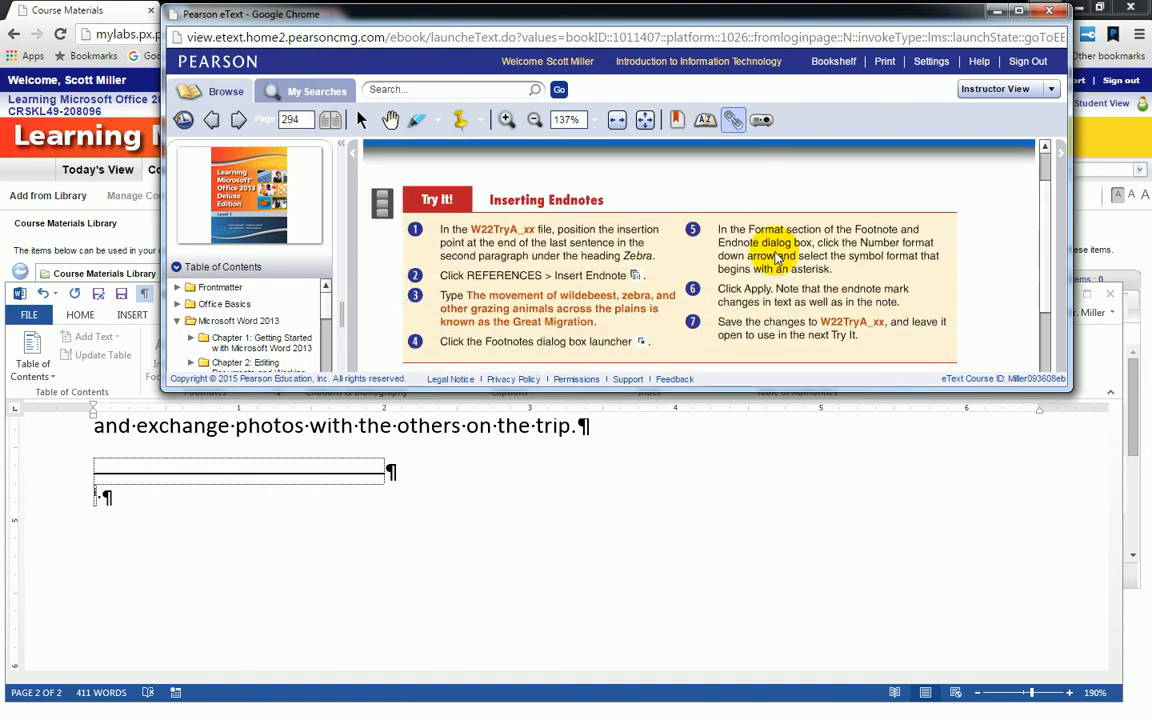
scroll(720, 240, down, 1)
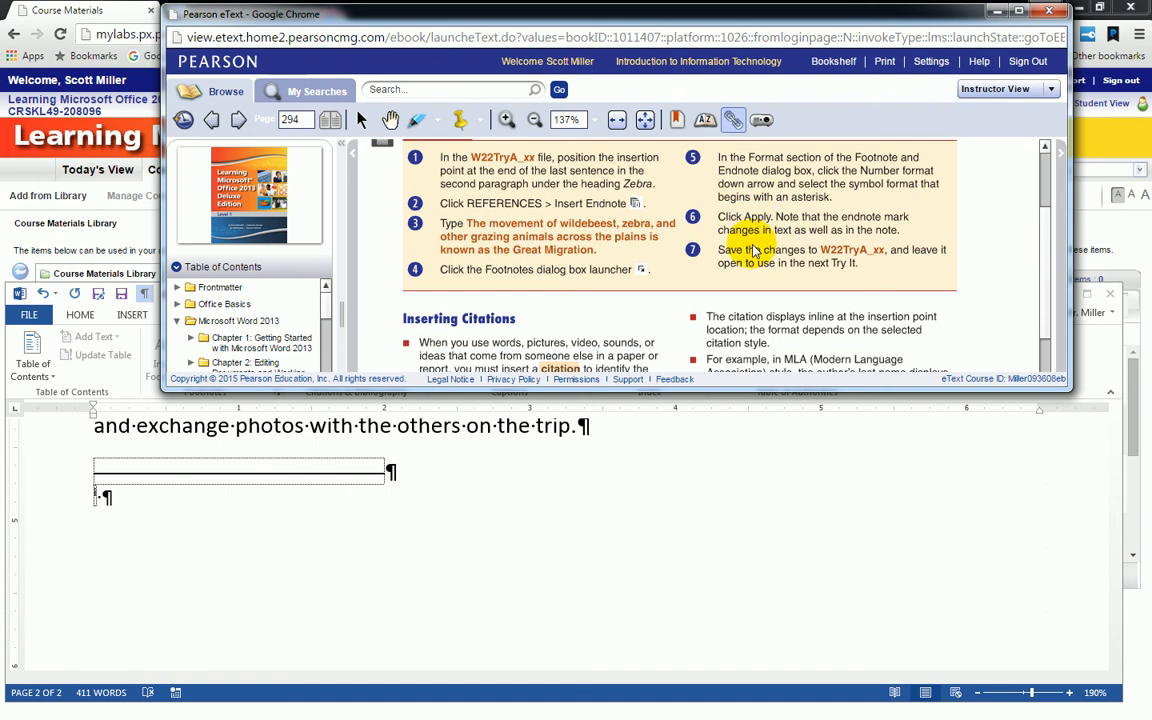
- Enter "The movement of wildebeest, zebra, and other grazing animals across the plains is known as the Great Migration." as the endnote text in Word
scroll(681, 228, down, 1)
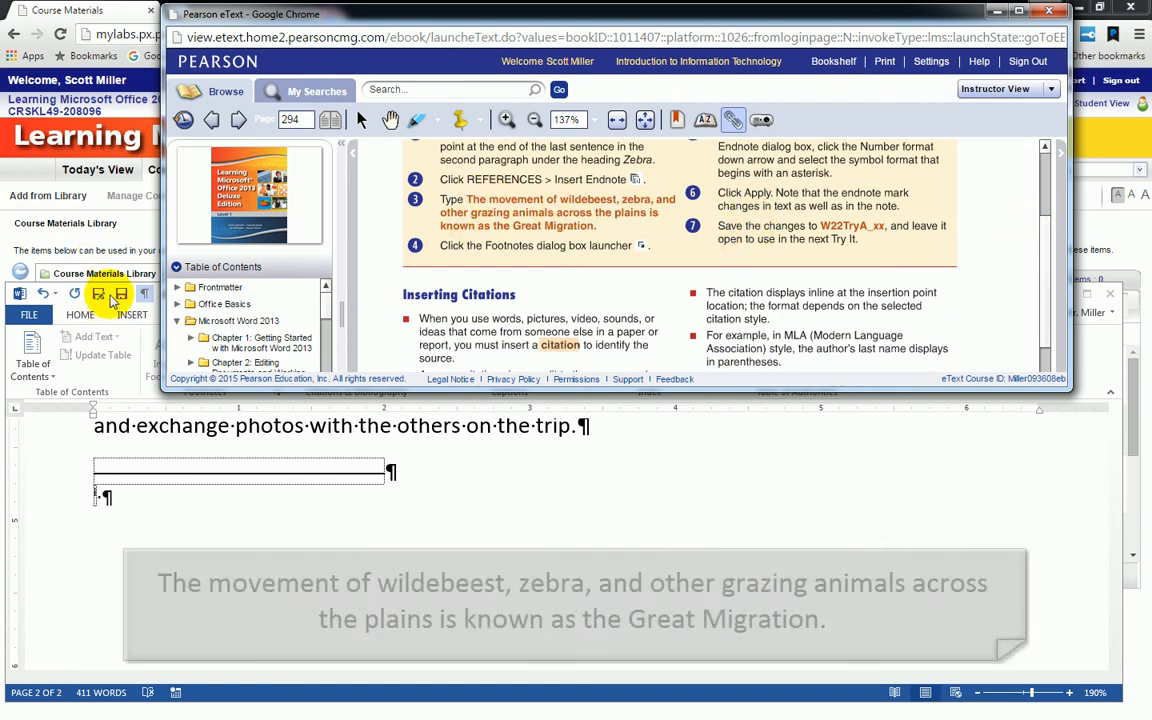
click(580, 498)
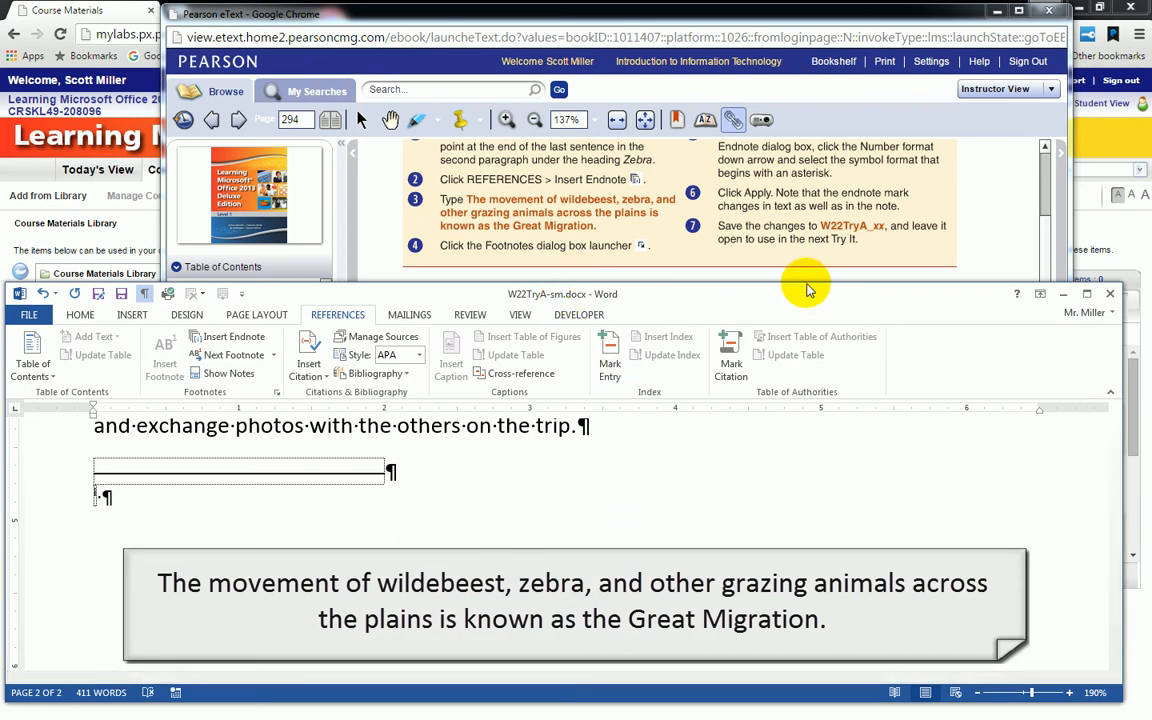
drag(807, 286, 808, 240)
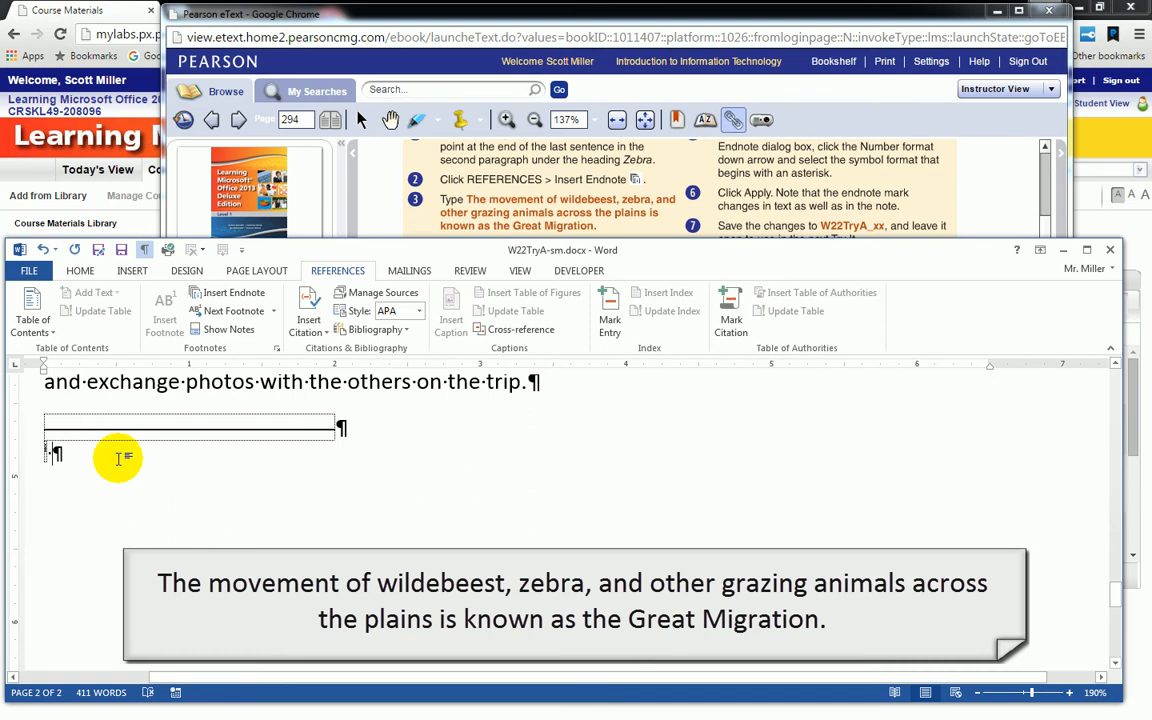
text(The)
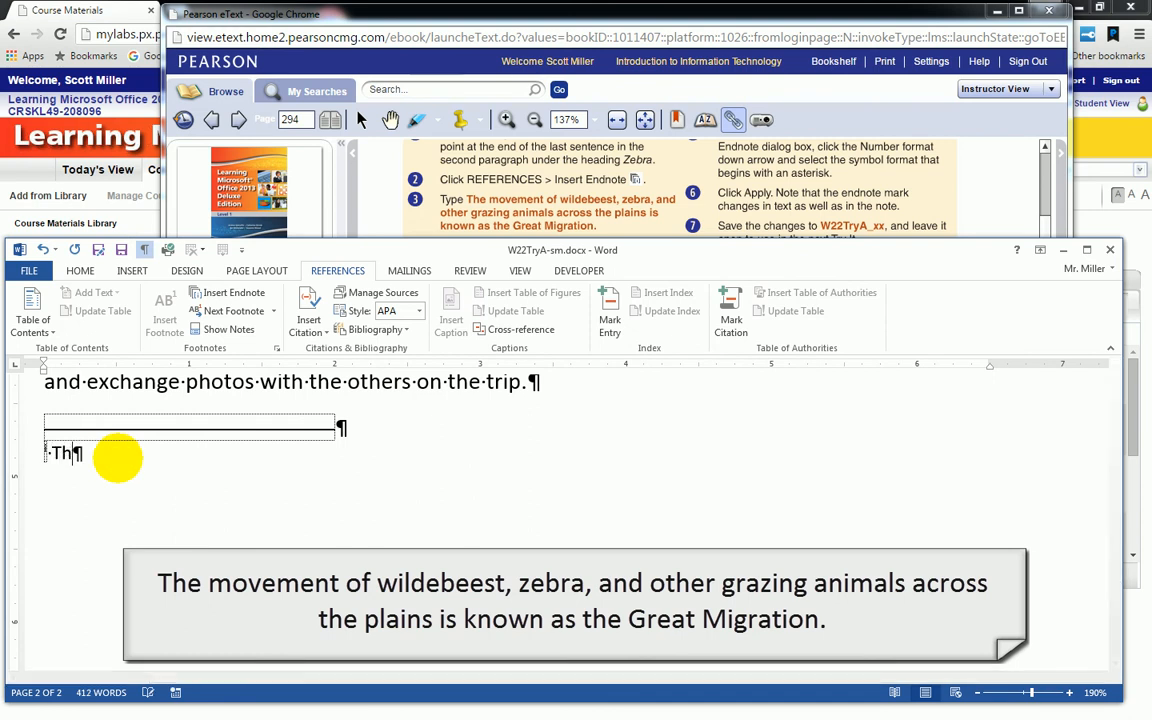
text(emen)
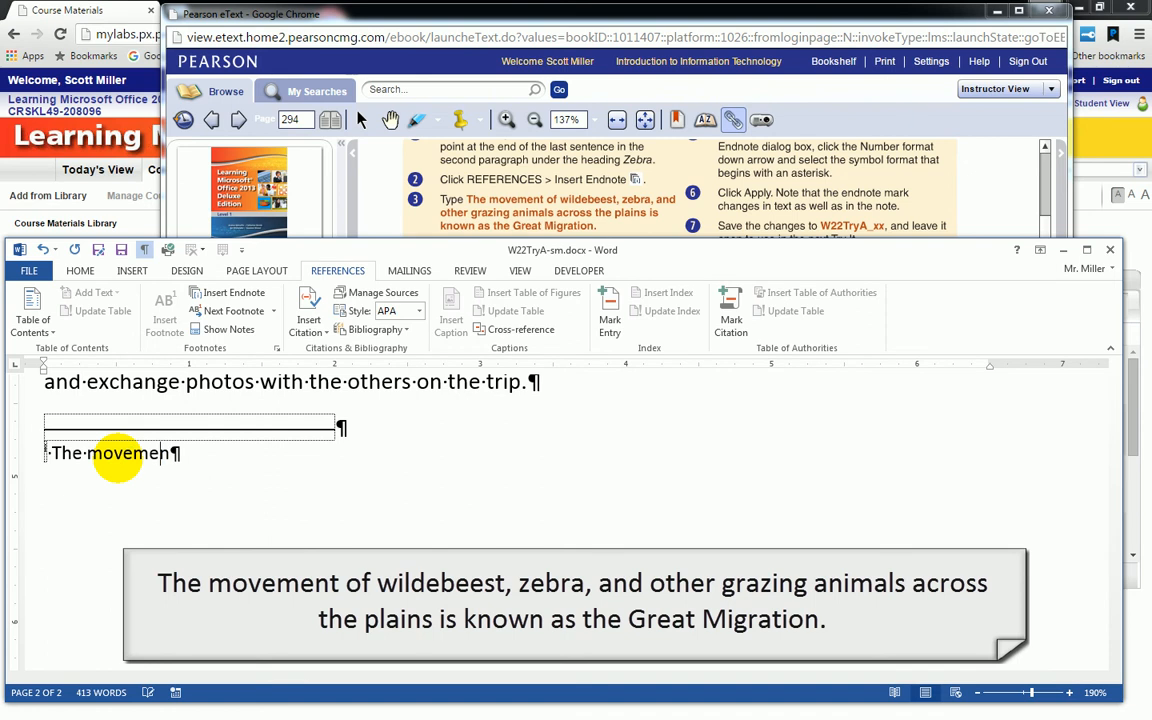
text(t of wild)
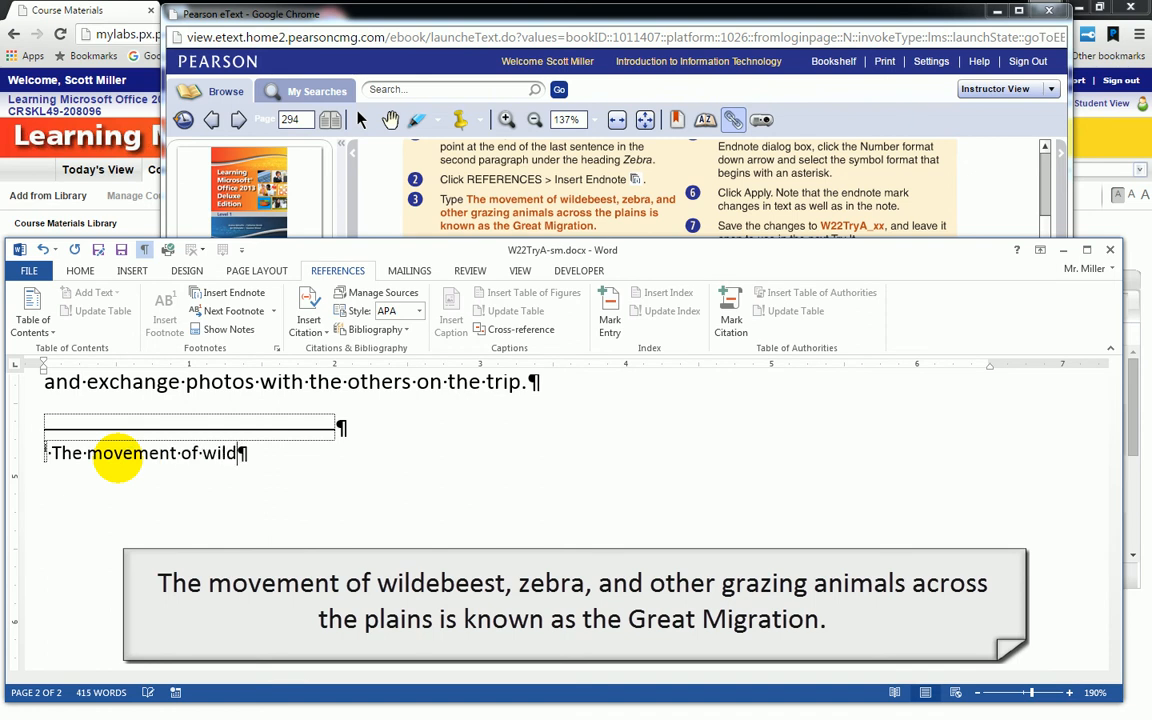
text(ebeest,)
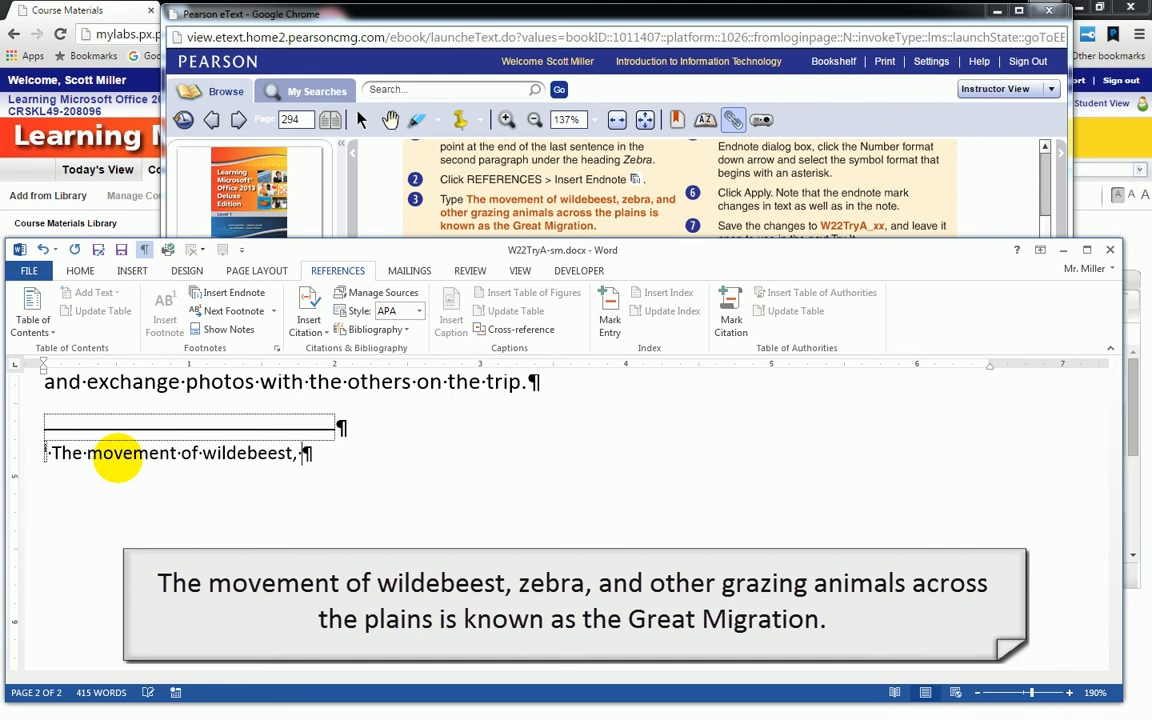
text( zebra, and other grazing animal)
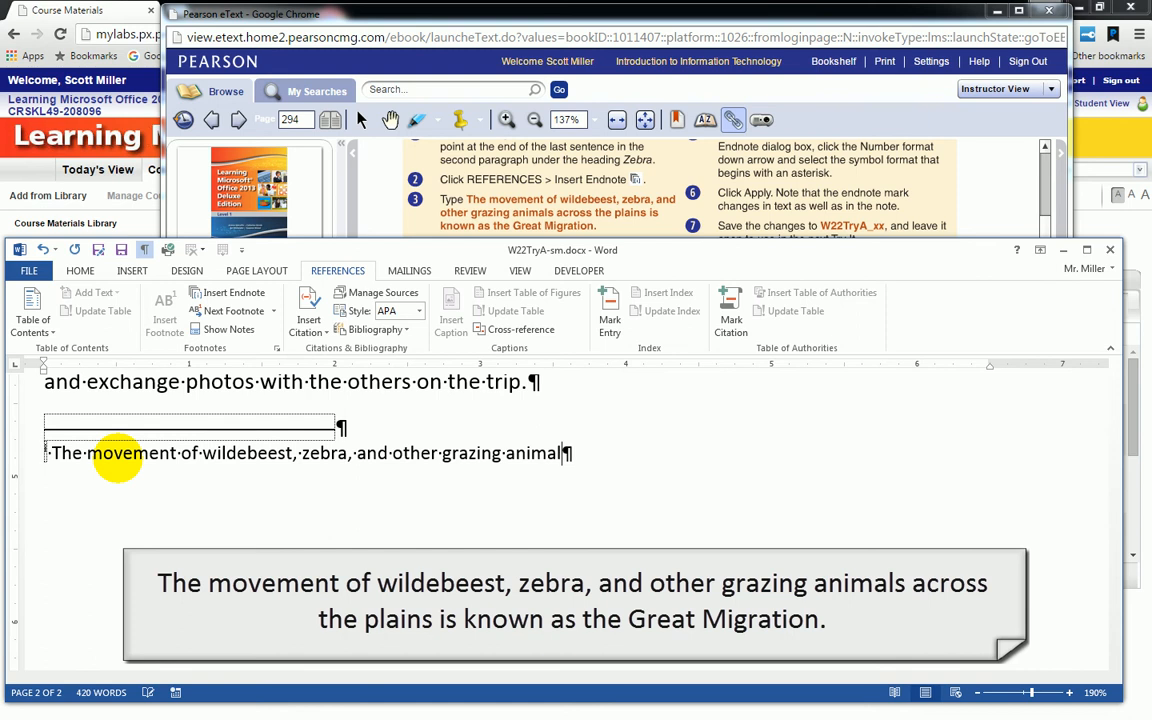
text(s across the plains)
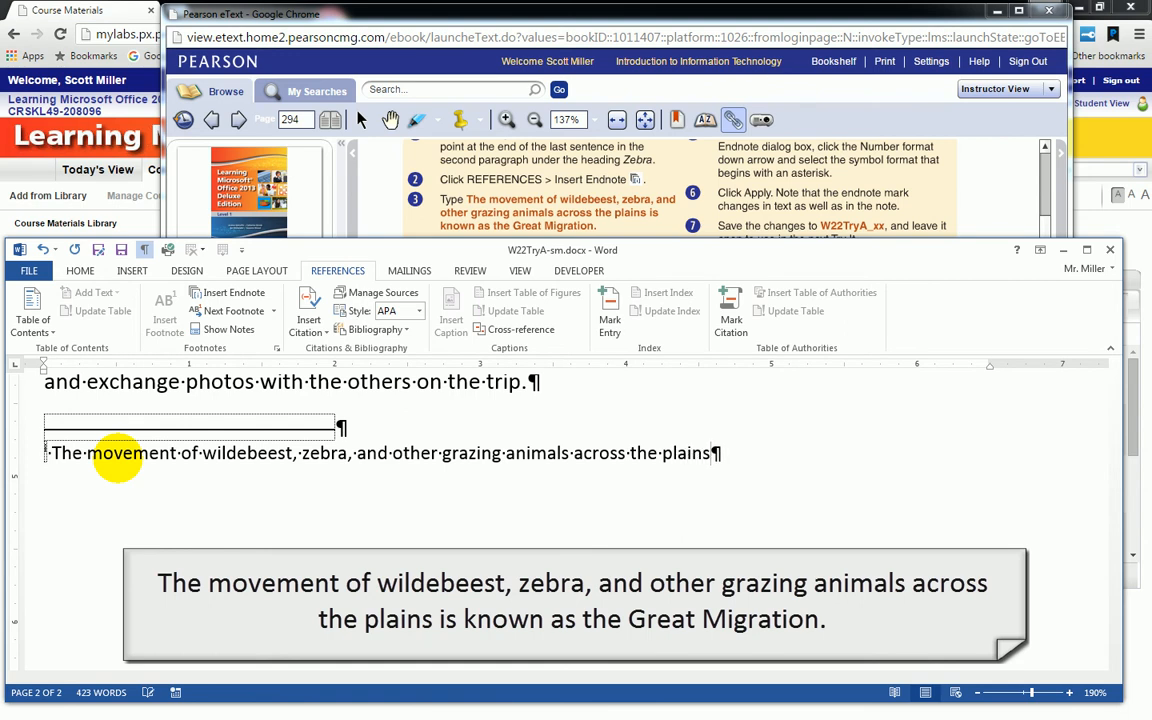
text(kno)
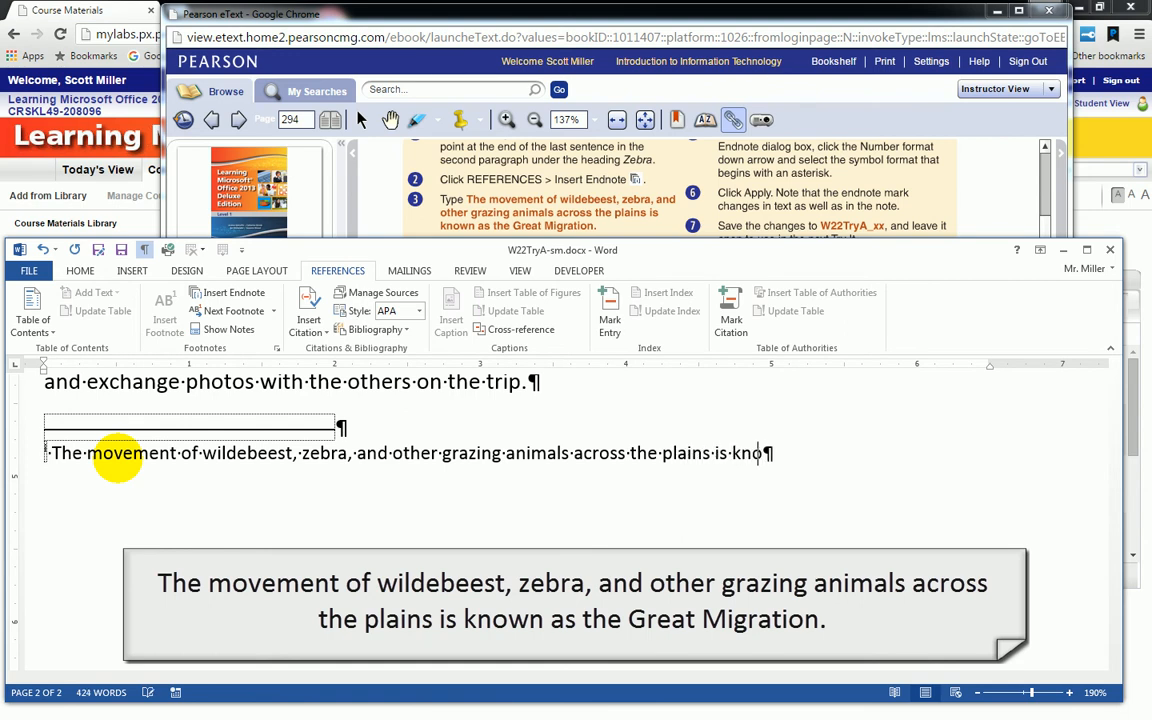
text(wn as the G)
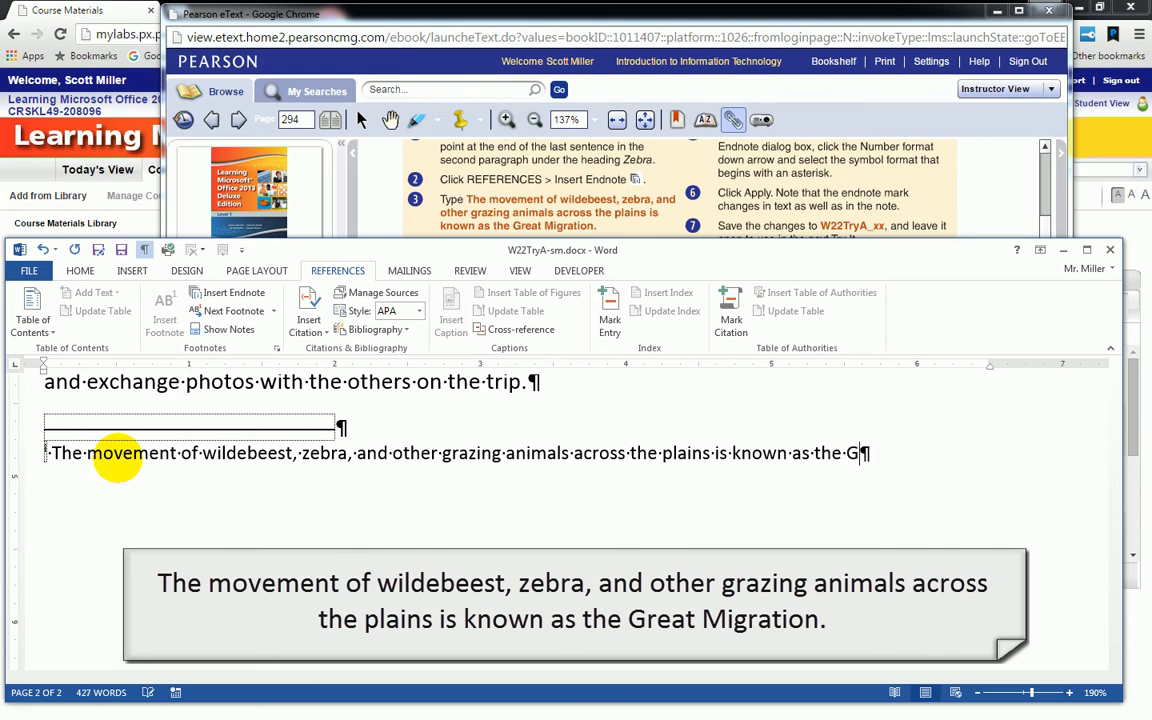
text(reat Mic)
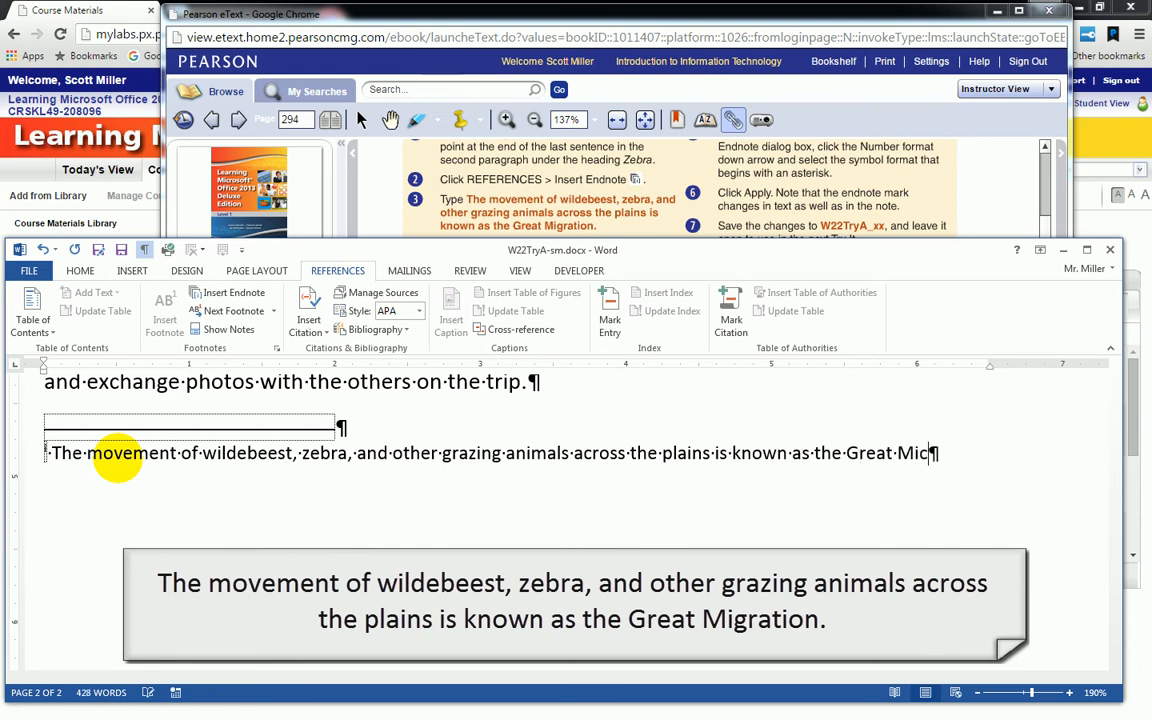
key(BackSpace)
text(gration.)
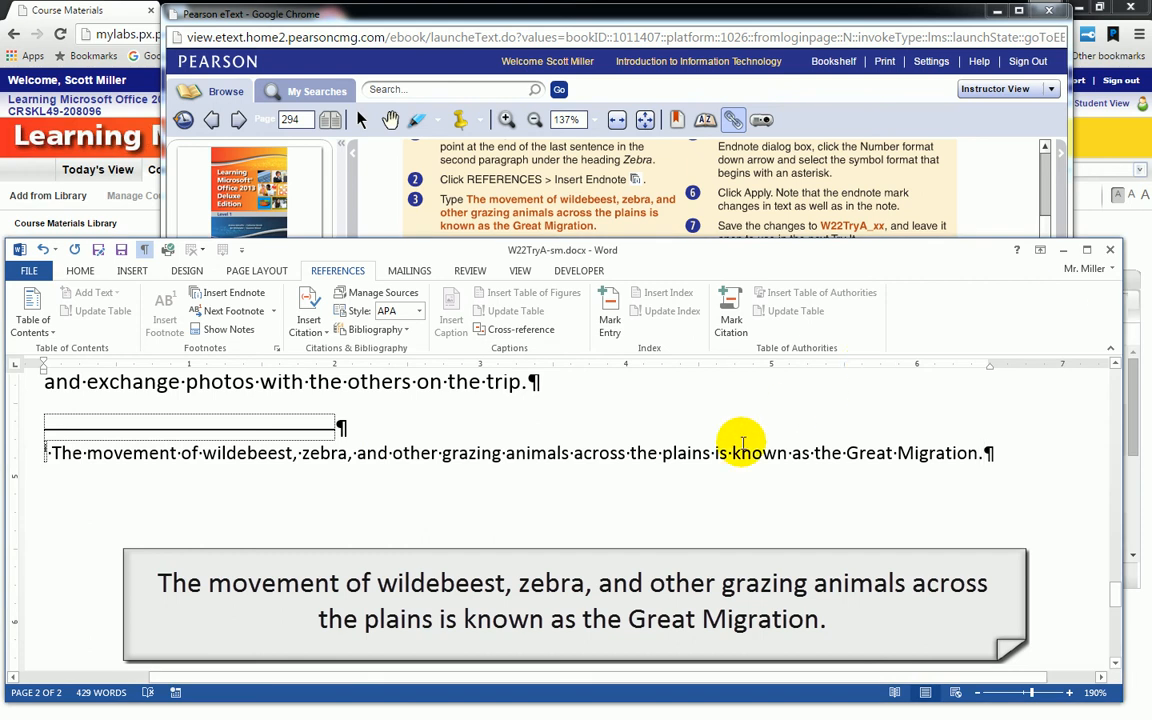
- Maximize the Word window and reduce the view to 150% to show the endnote together with its mark under Zebra
scroll(705, 423, up, 1)
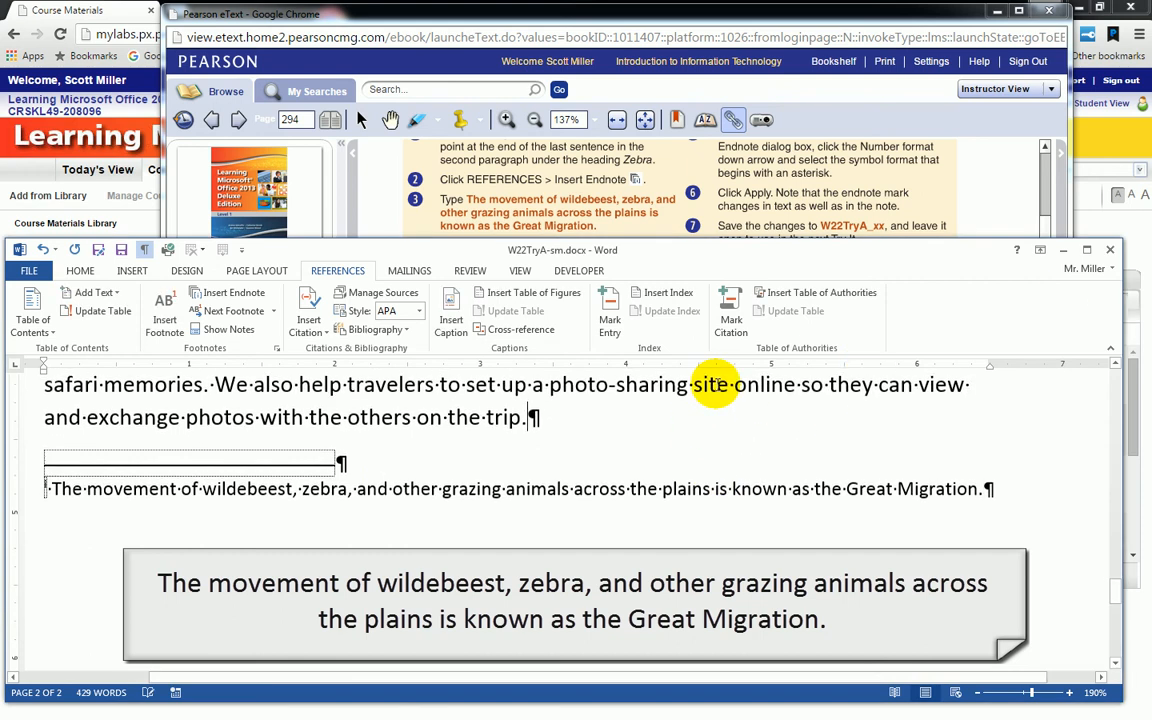
click(1088, 250)
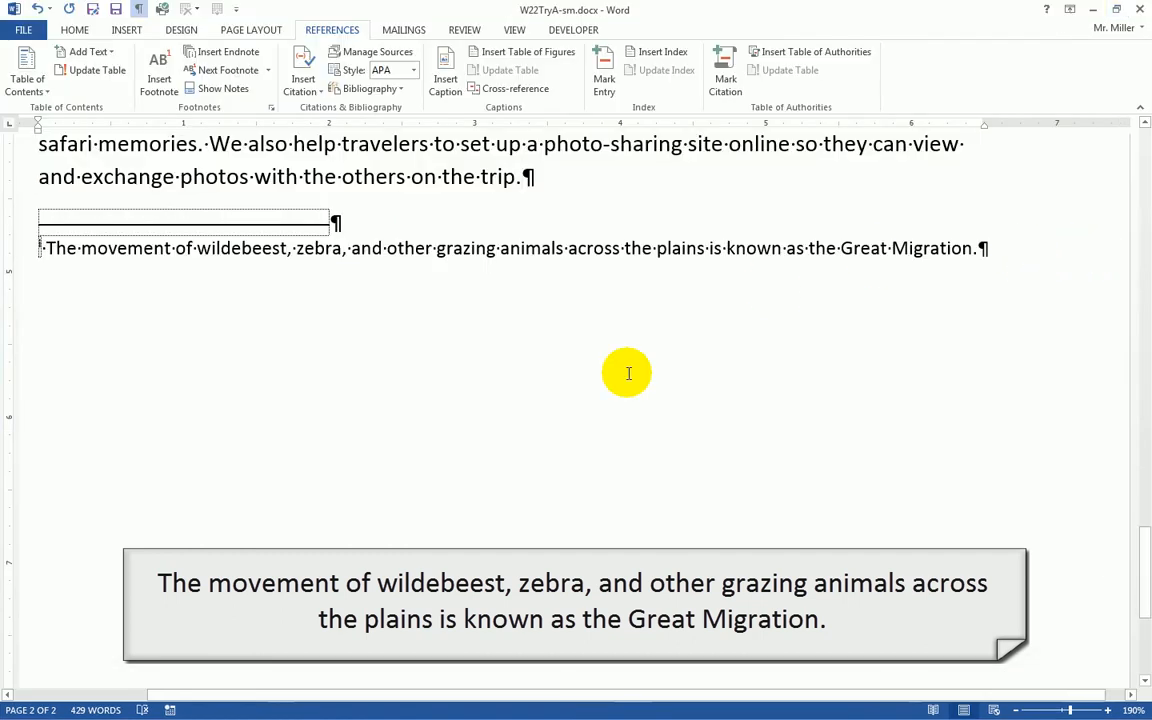
click(1016, 710)
click(1016, 710)
click(1016, 710)
click(1016, 710)
scroll(707, 550, up, 3)
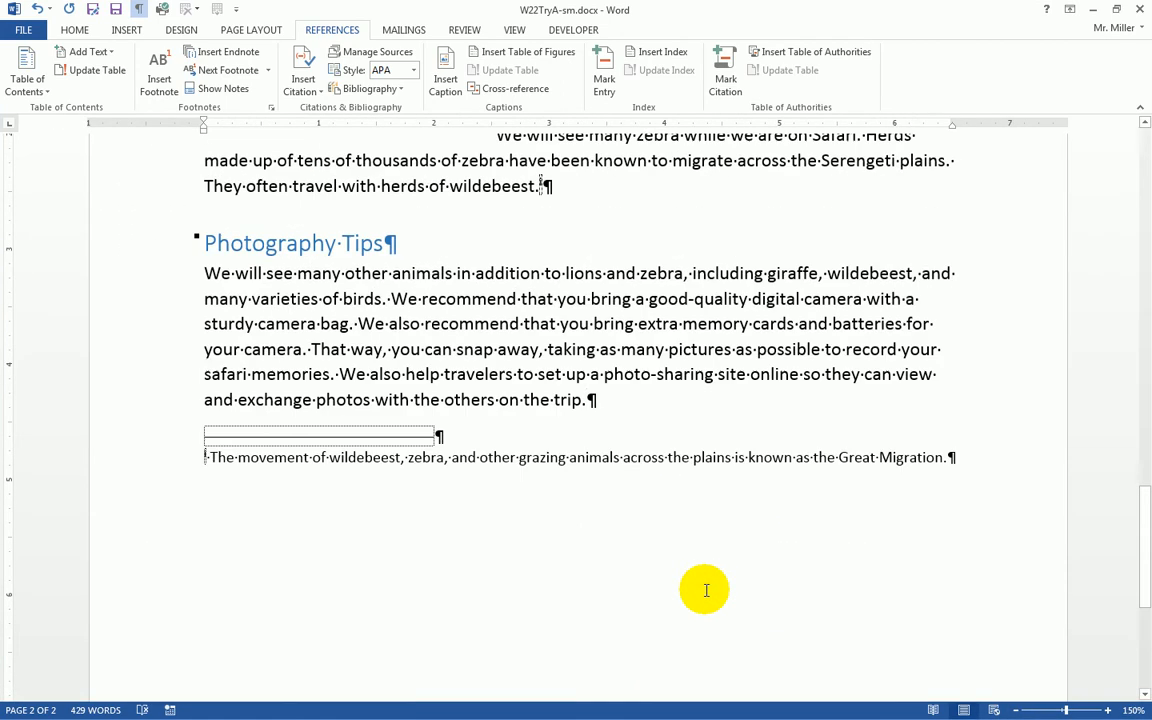
scroll(697, 606, up, 2)
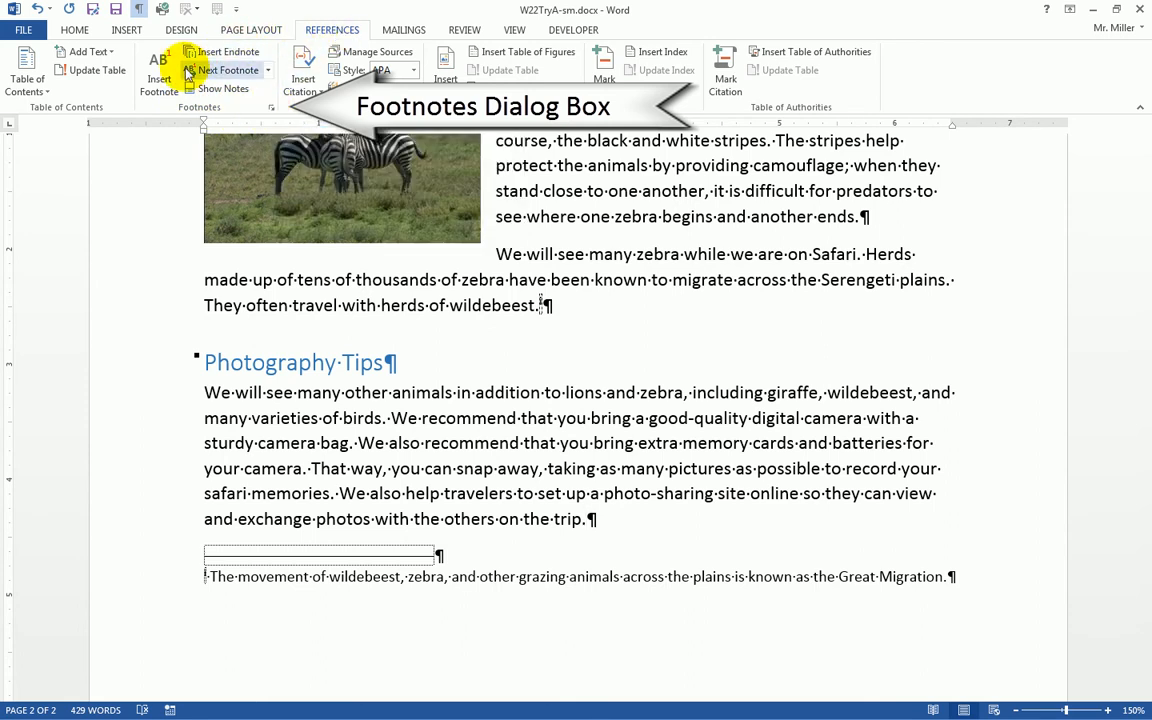
- Change the endnote number format to A, B, C, … and apply it to the whole document
click(270, 112)
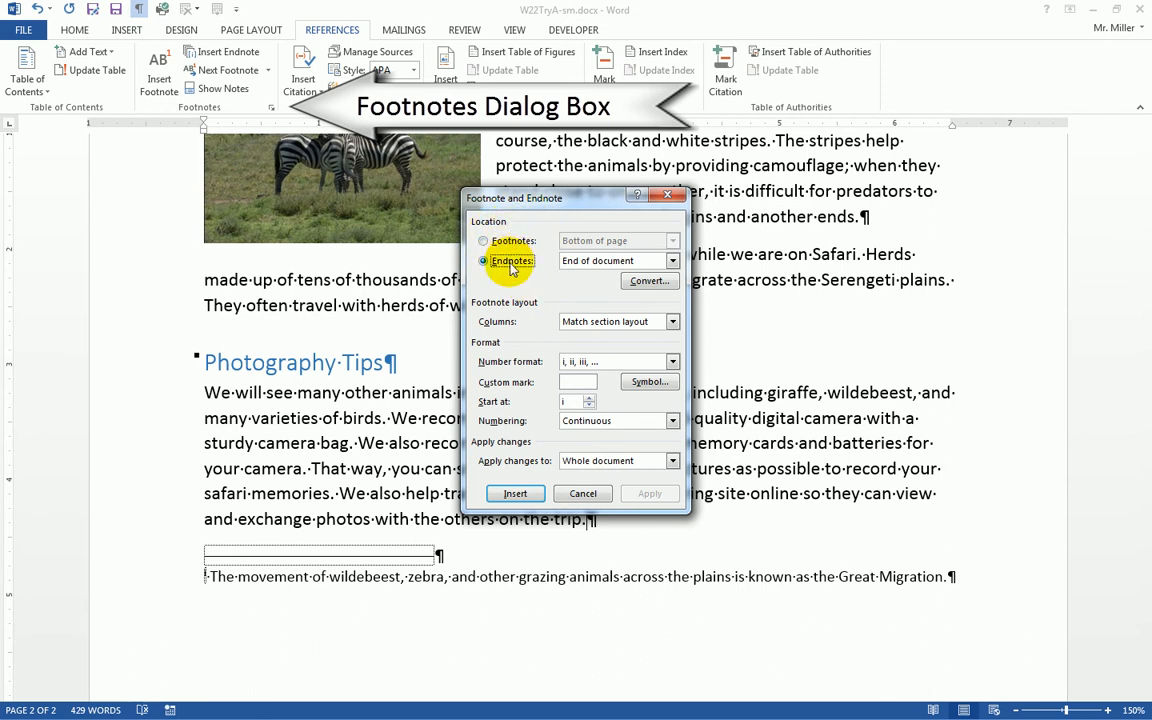
drag(524, 195, 480, 191)
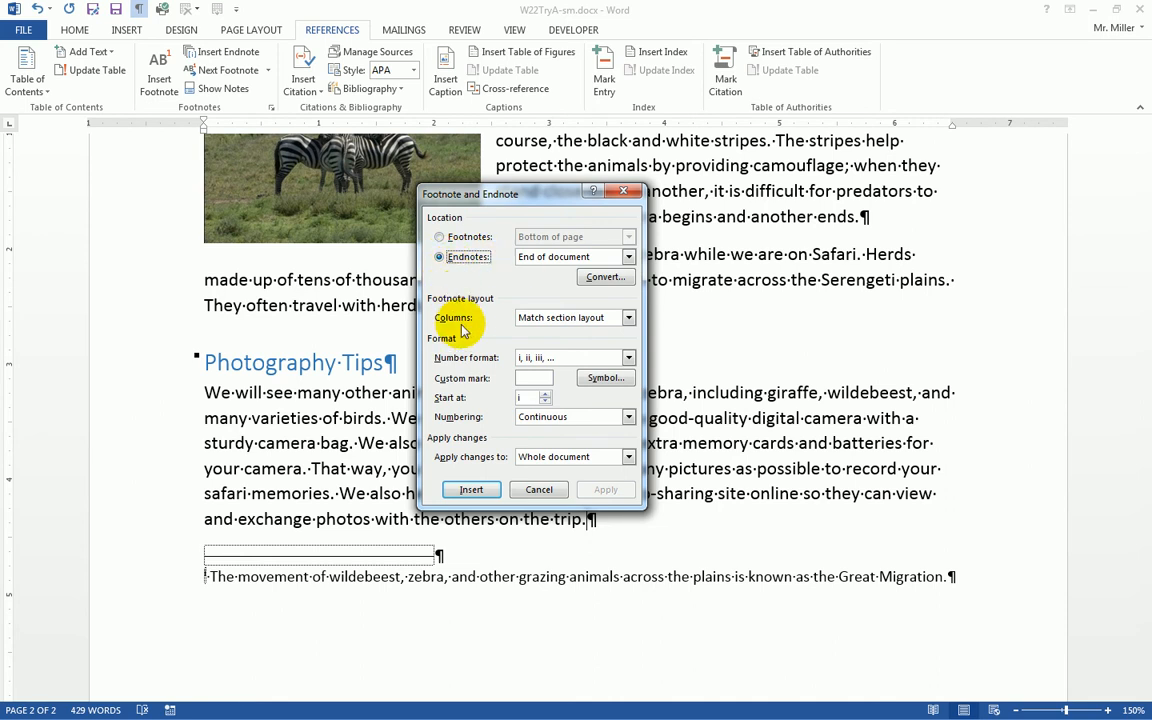
click(627, 359)
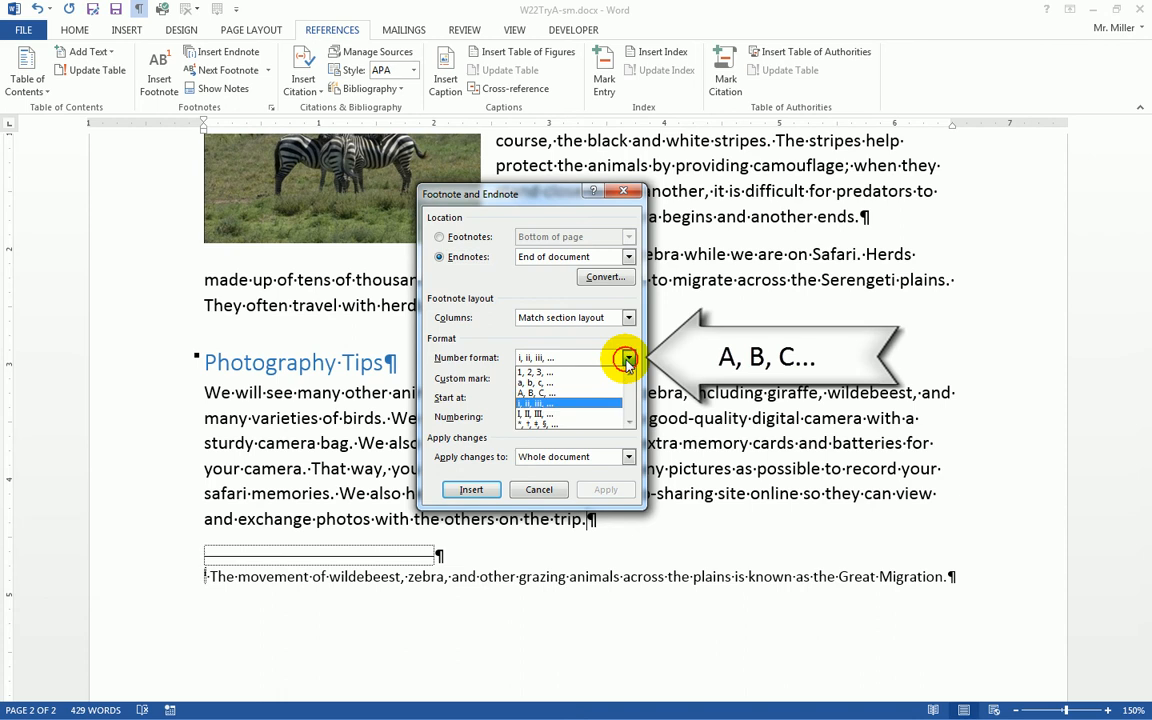
click(574, 396)
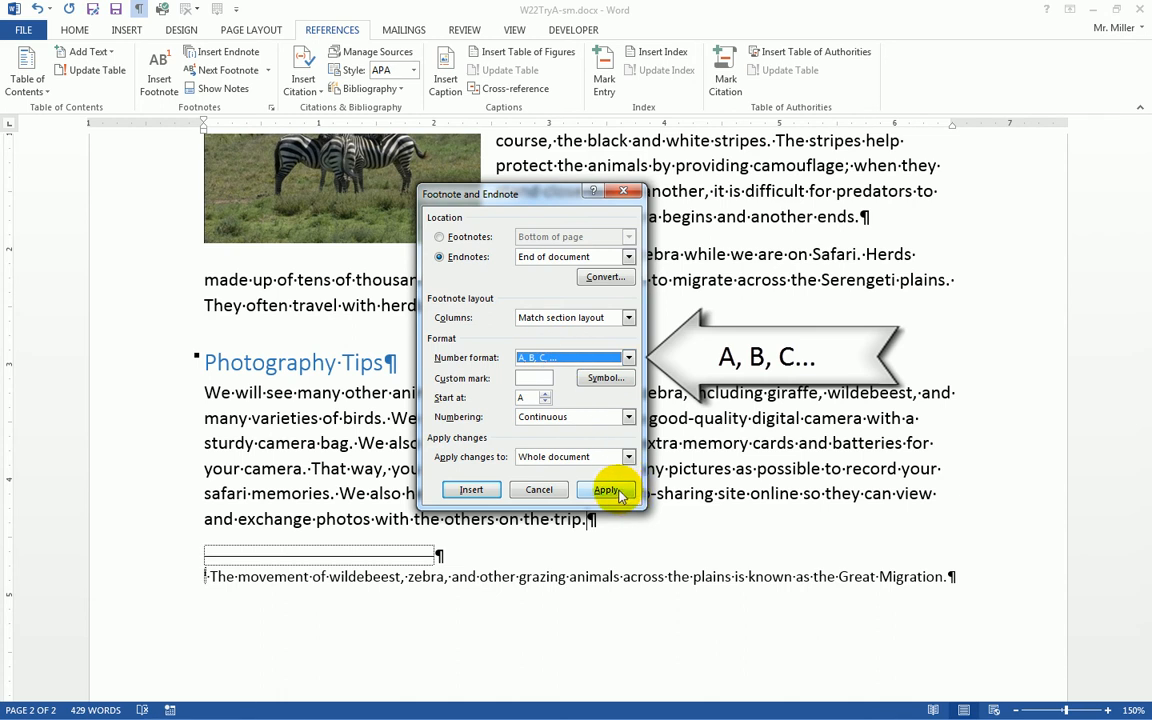
click(612, 490)
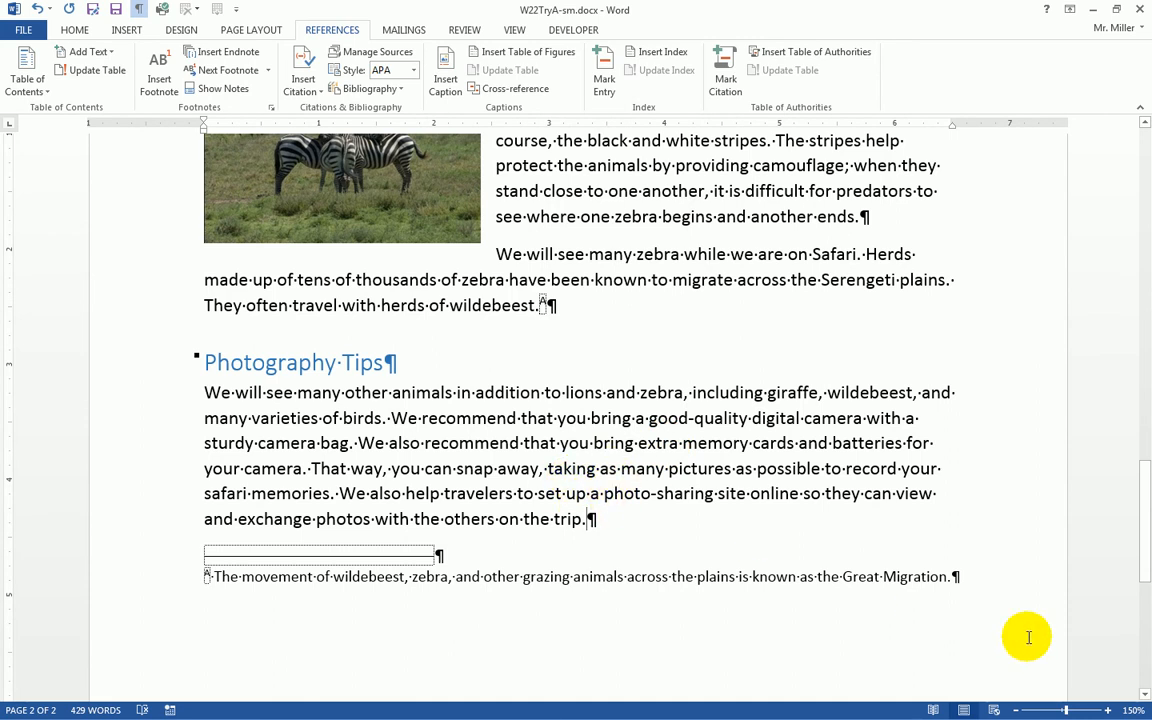
- Reduce the view to 130%, go to the Lions section on page 1, and highlight its first and second paragraphs in turn
click(1015, 710)
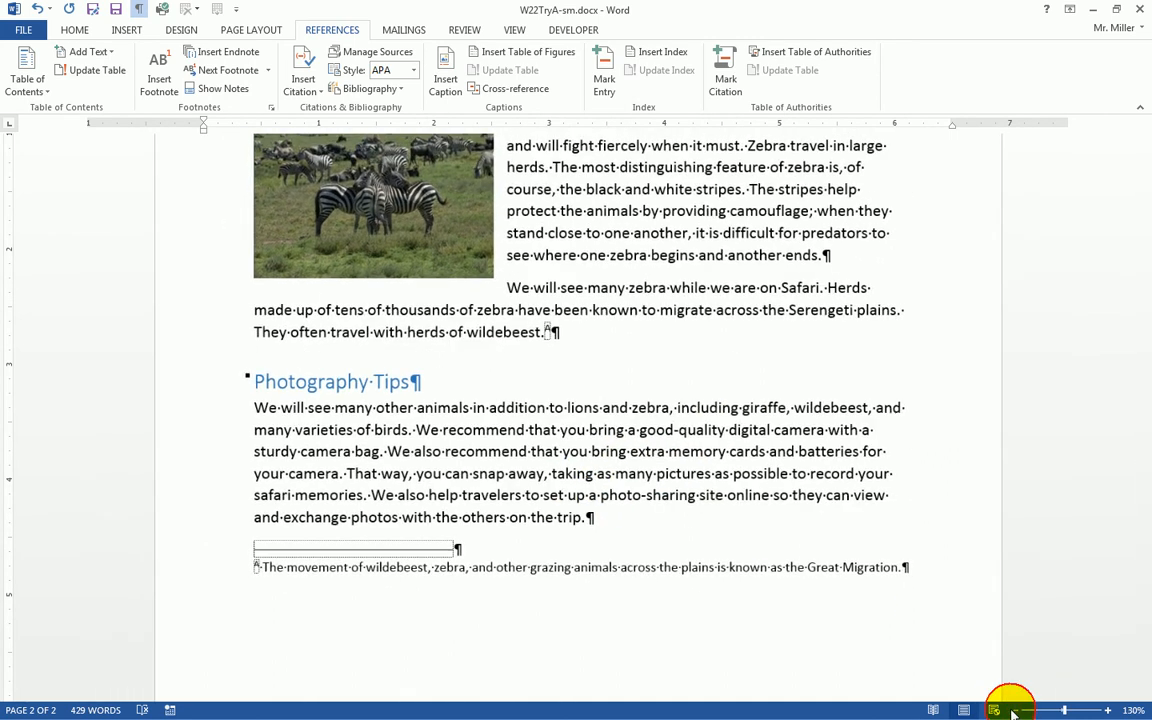
scroll(730, 650, up, 4)
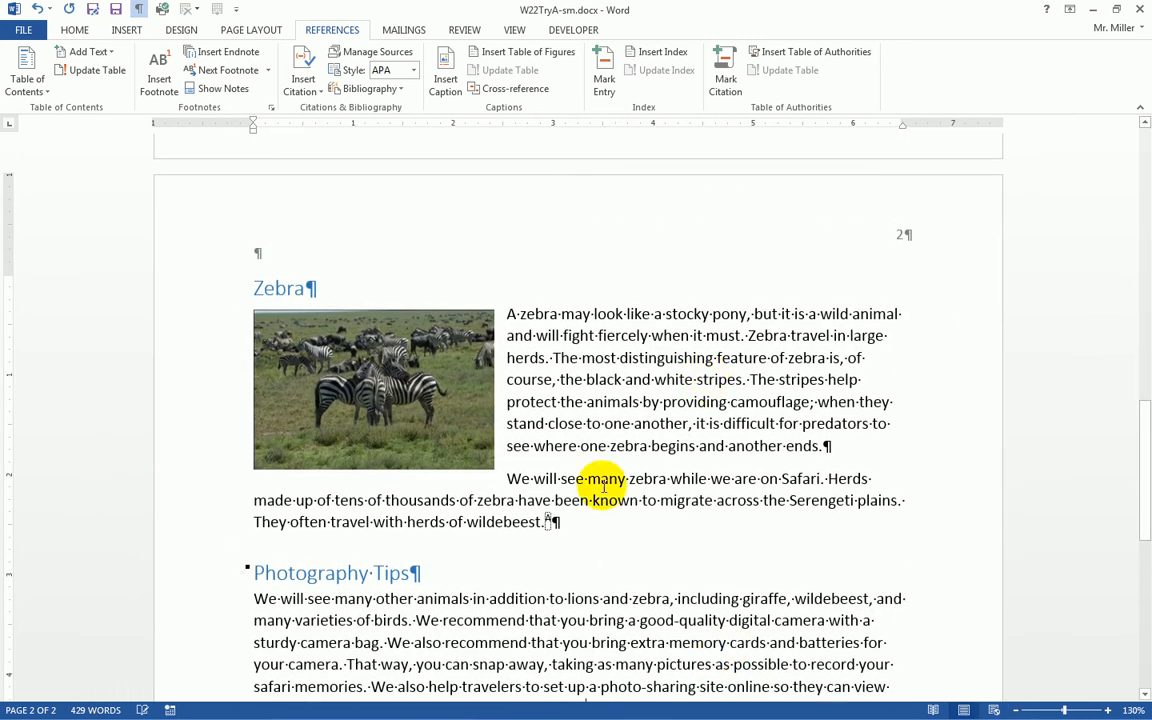
scroll(674, 568, up, 8)
scroll(674, 582, up, 5)
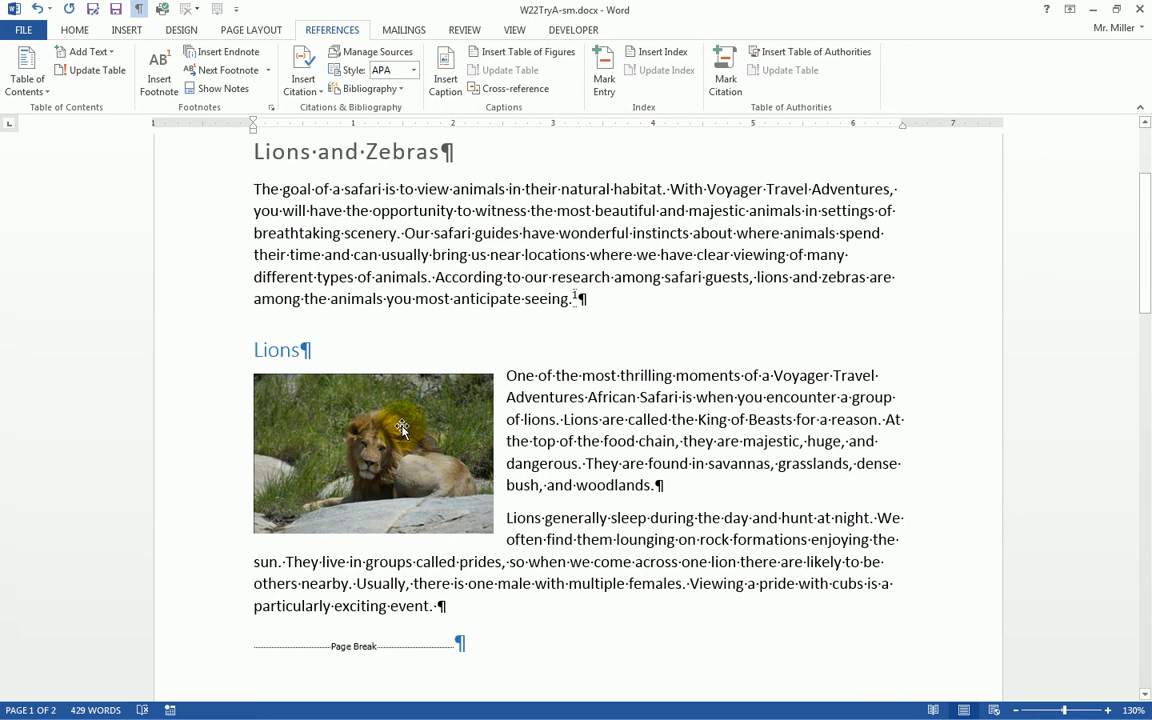
click(507, 376)
drag(507, 376, 675, 480)
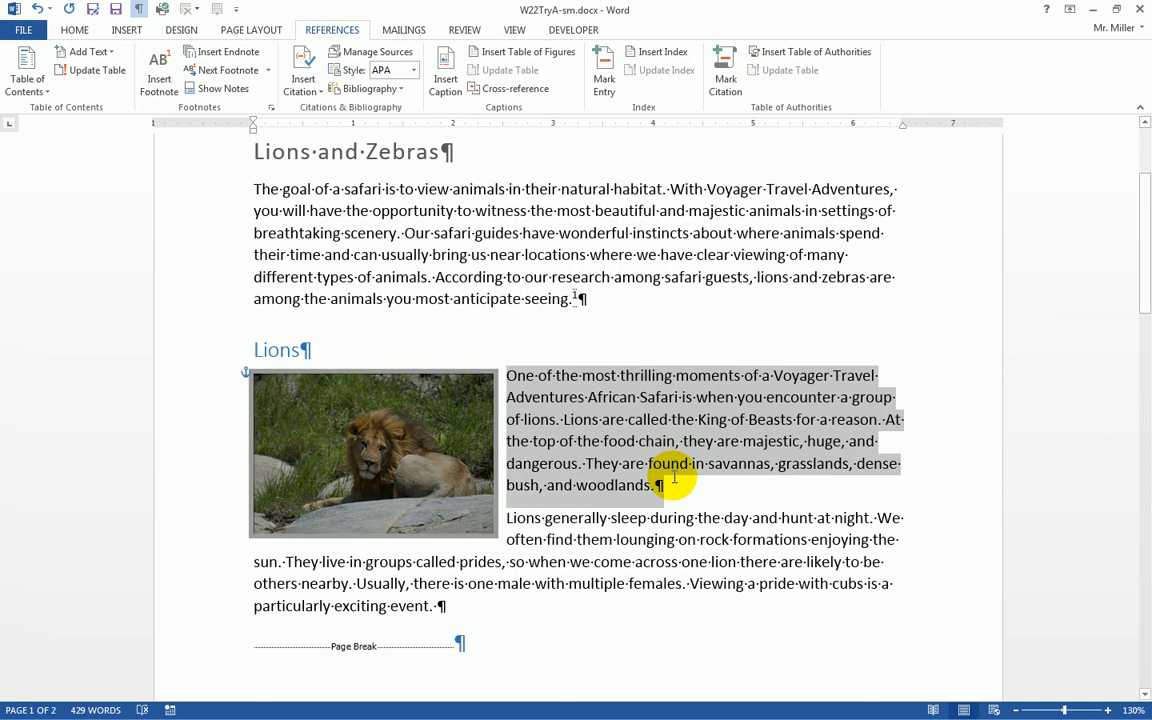
click(507, 518)
drag(507, 518, 560, 607)
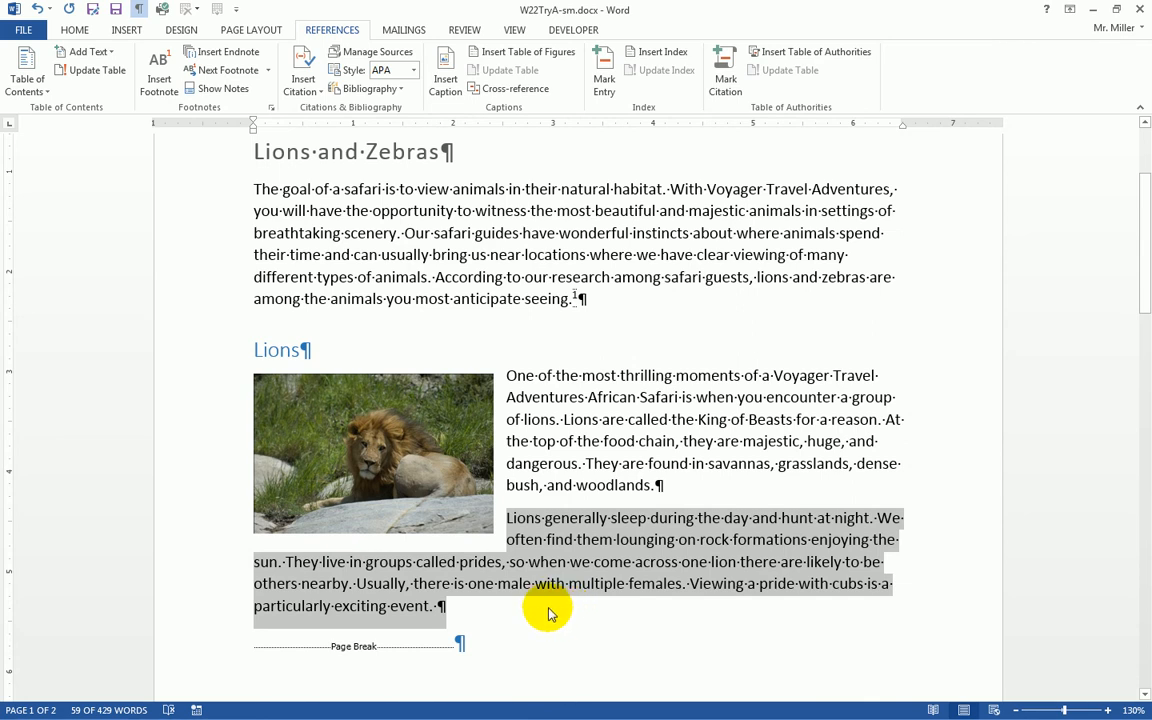
- Place the insertion point before the period after "others nearby" in the second Lions paragraph and set the citation style to MLA Seventh Edition
click(546, 487)
drag(508, 517, 350, 587)
click(884, 518)
click(287, 560)
click(349, 586)
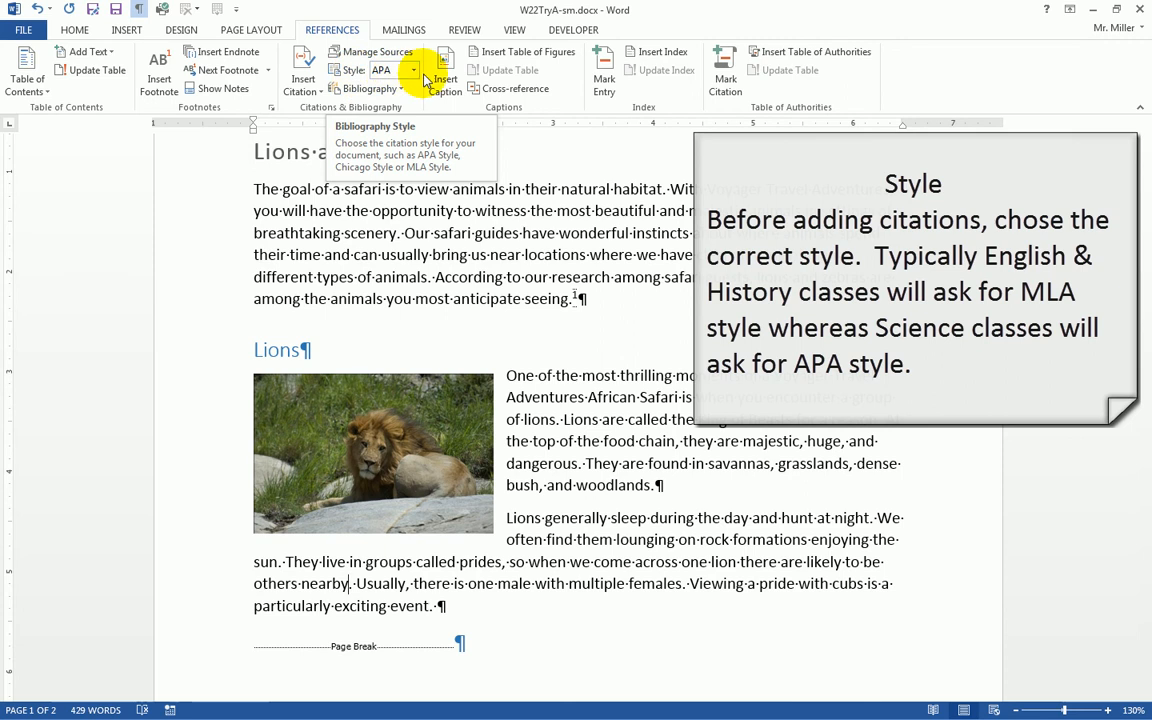
click(415, 79)
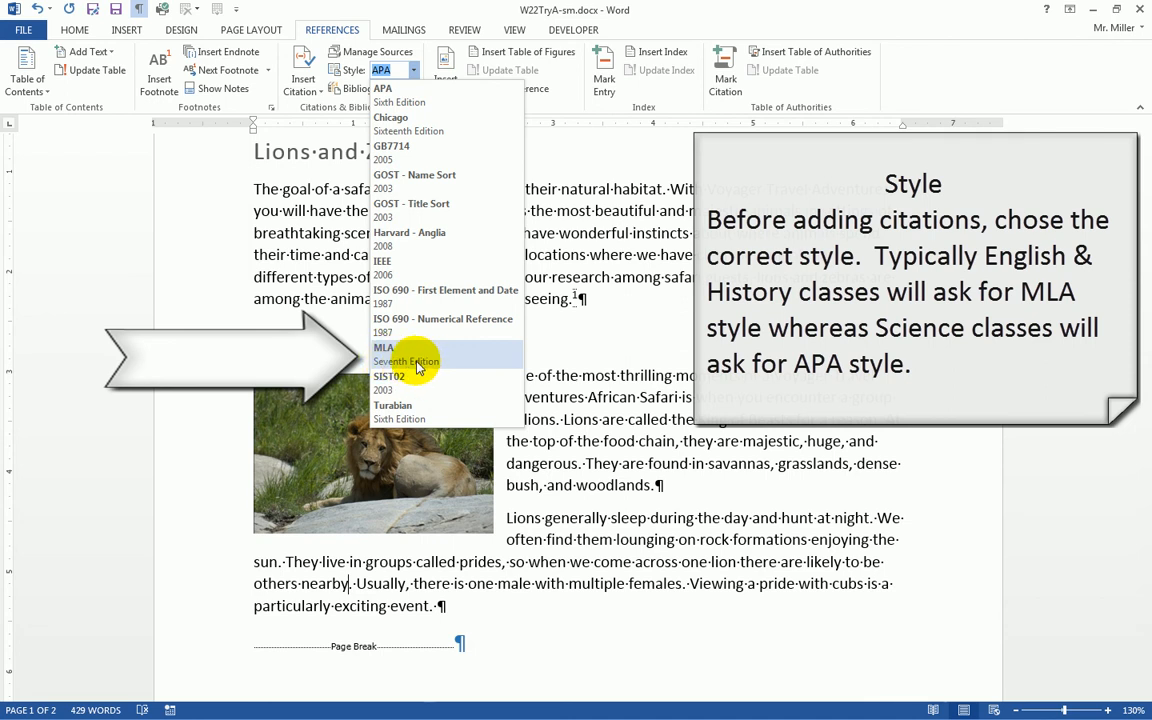
click(418, 366)
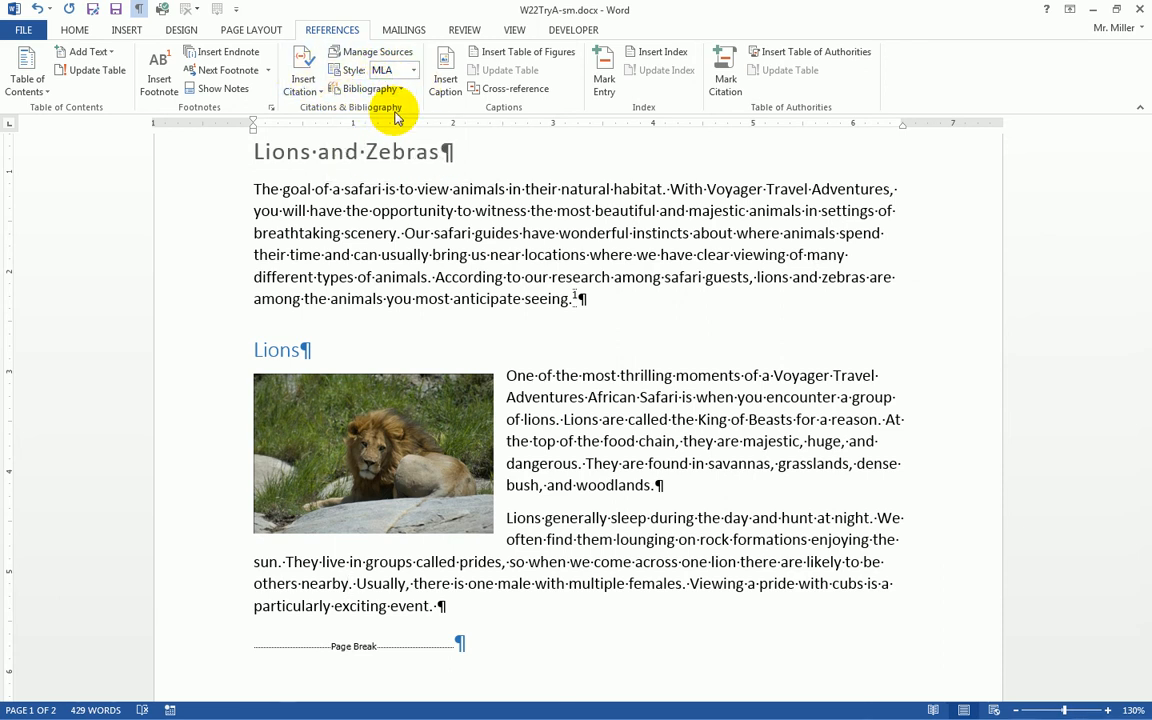
- Start a new book source for the citation with the author's full name and the title "The Serengeti Lion: A Study of Predator Prey Relations"
click(303, 86)
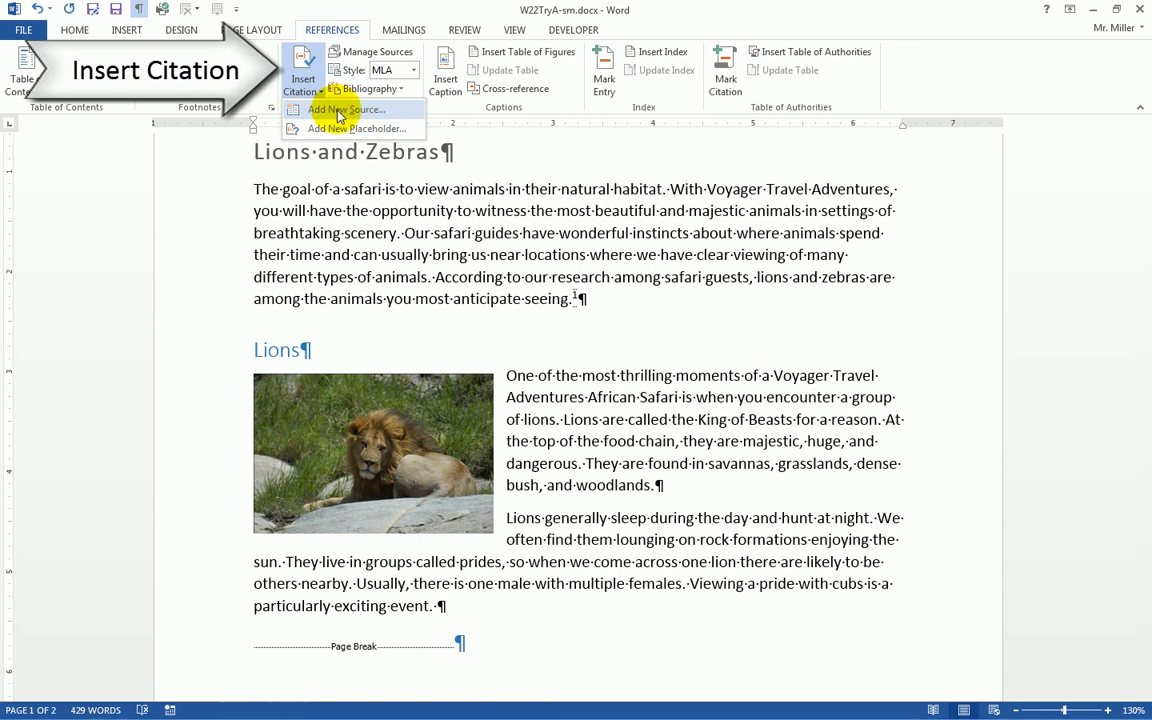
click(339, 113)
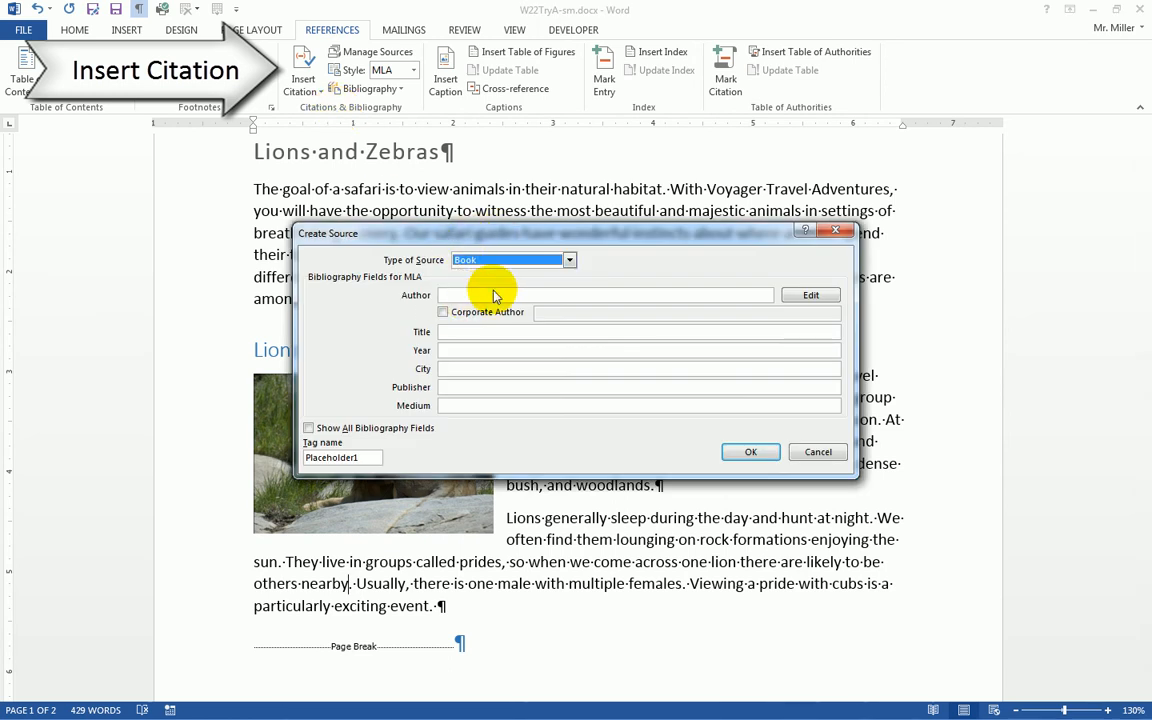
click(478, 295)
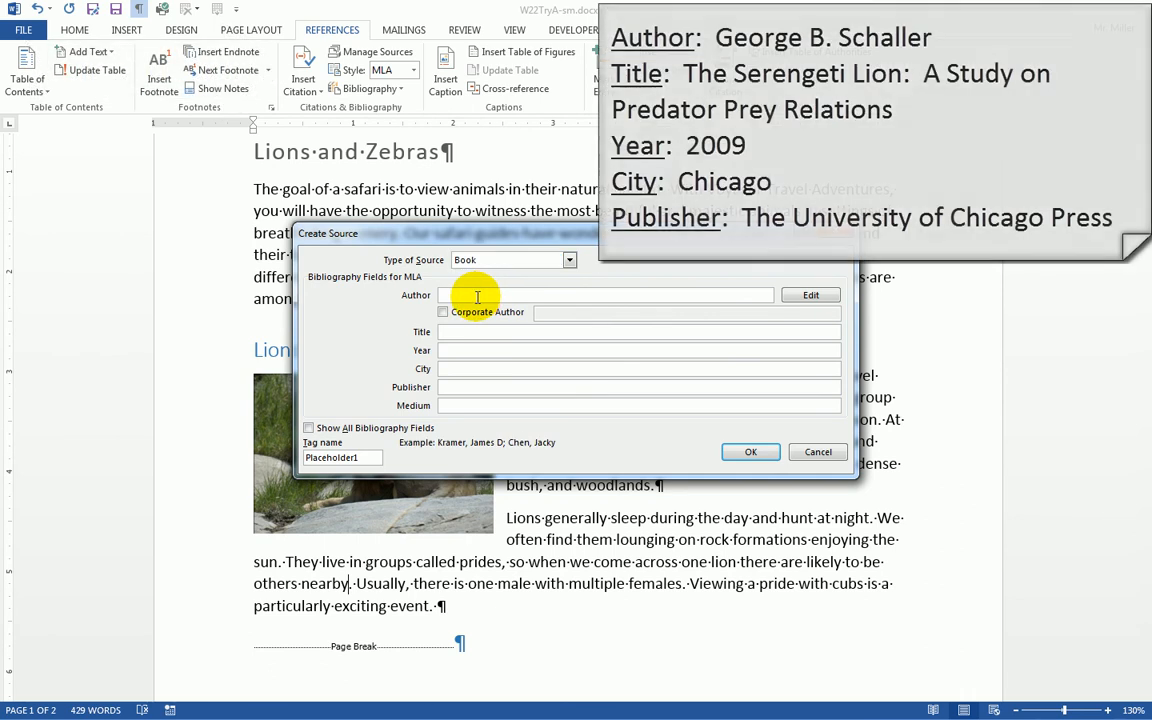
text(Ge)
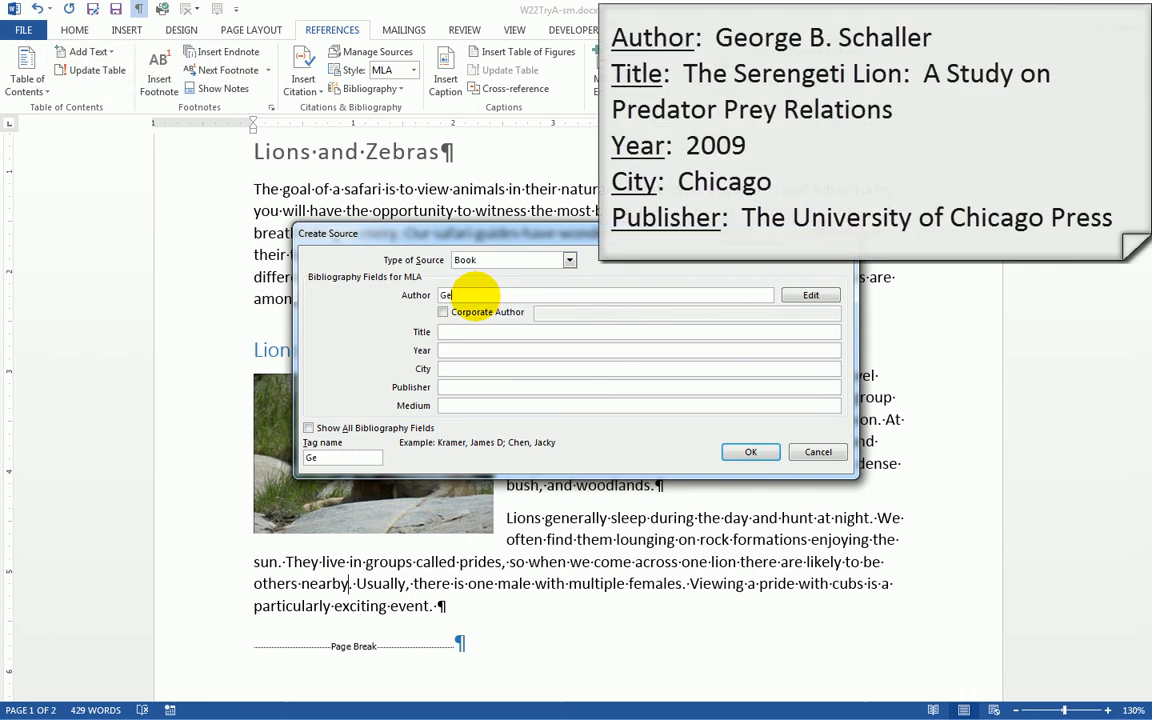
text(orge B. Schaller)
click(478, 333)
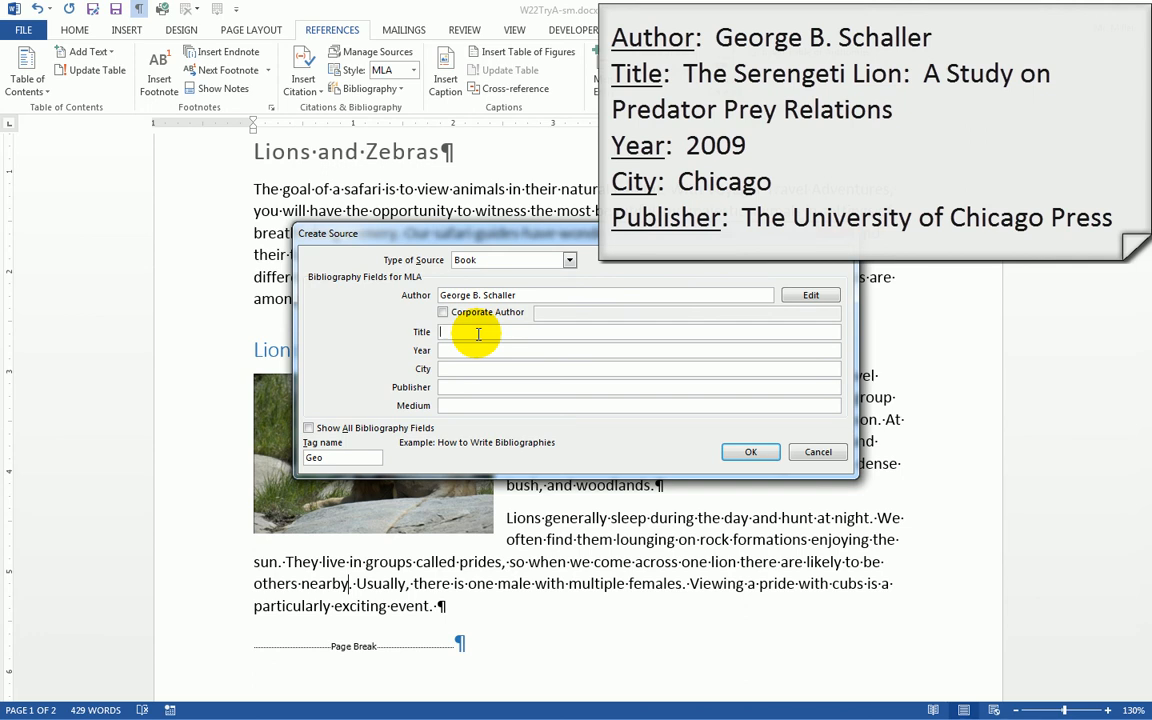
text(The Serengeti Lion:  A Stu)
text(dy )
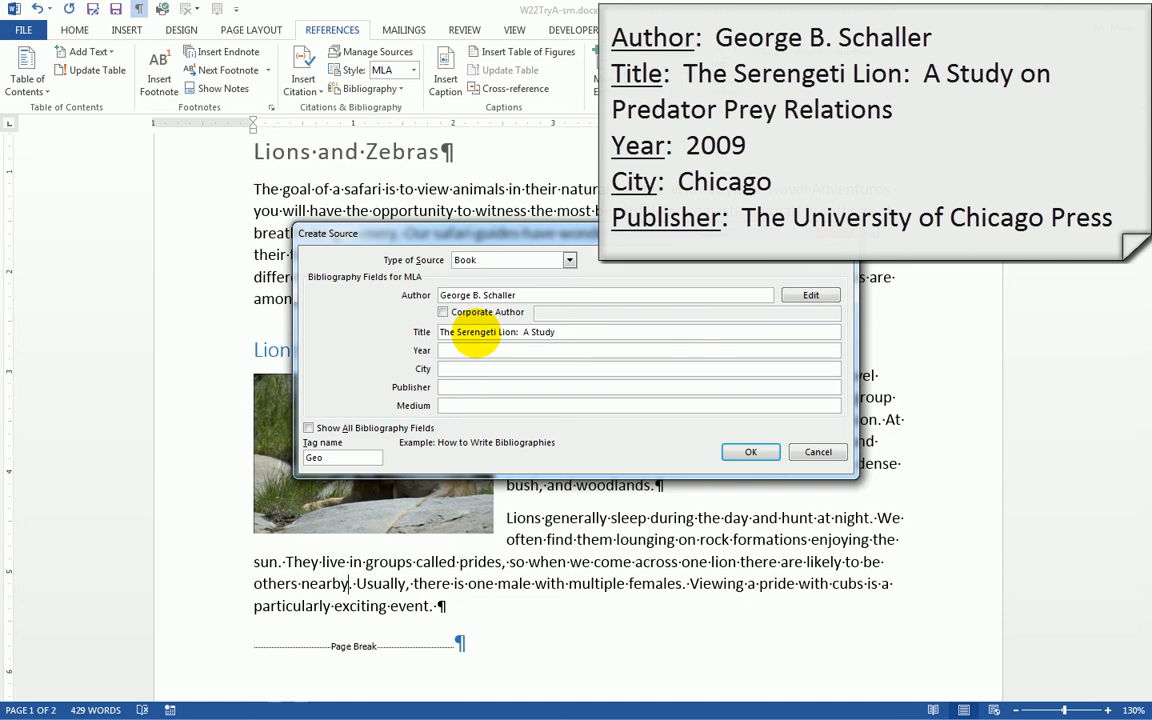
text(of Preda)
text(tor Prey Relations)
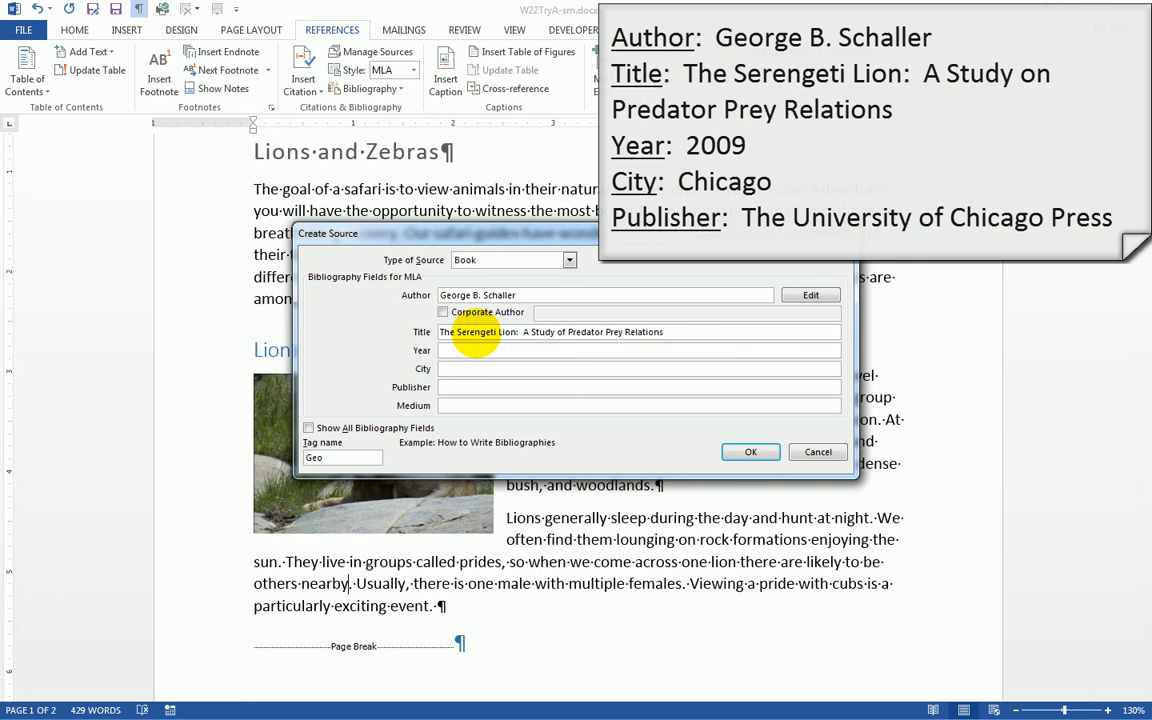
- Complete the source with year 2009, city Chicago and publisher The University of Chicago Press, and insert its citation after "others nearby"
click(452, 352)
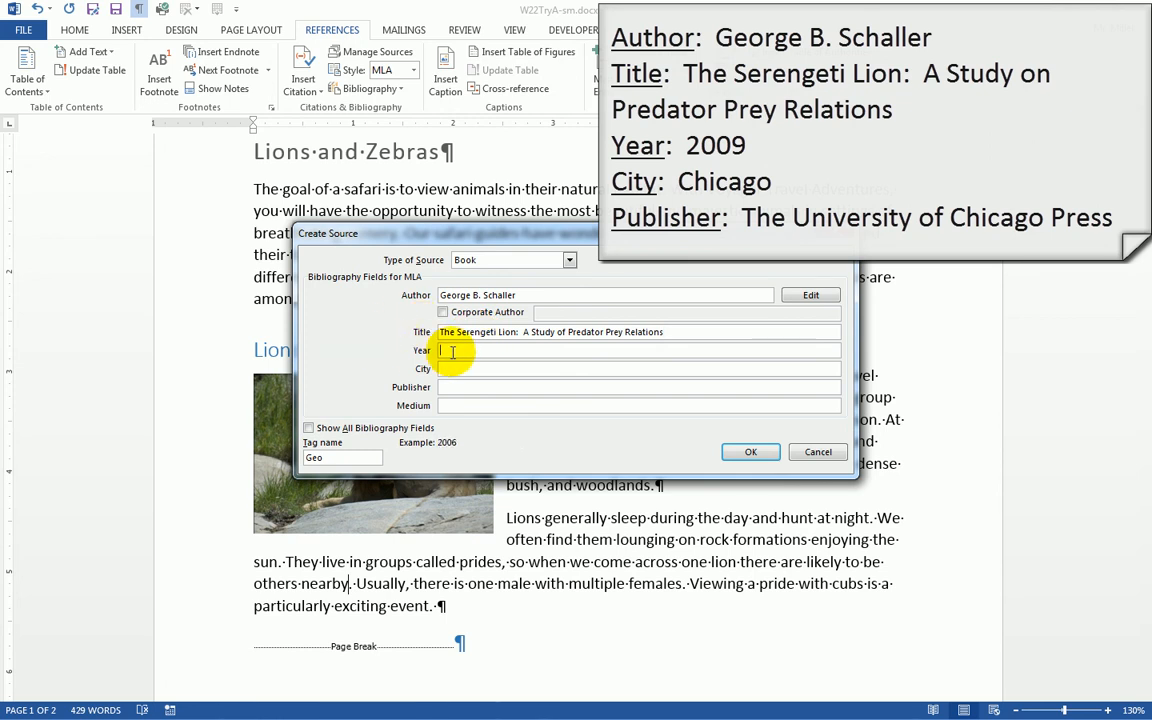
text(2009)
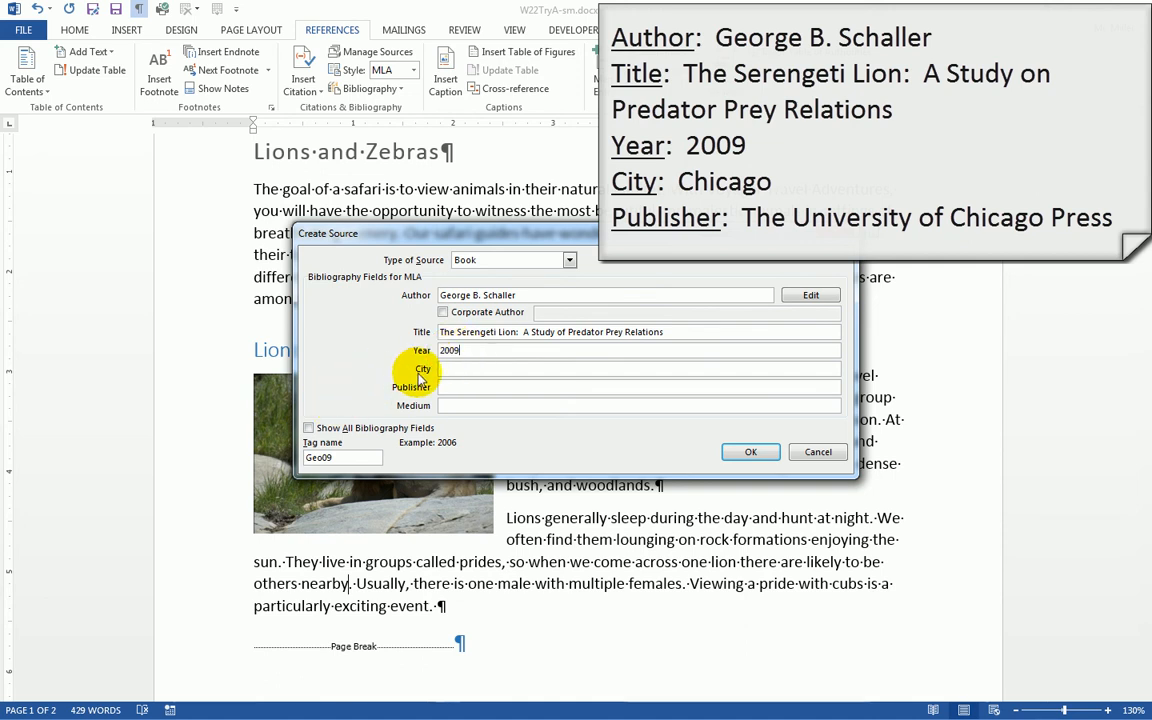
click(443, 368)
text(Ch)
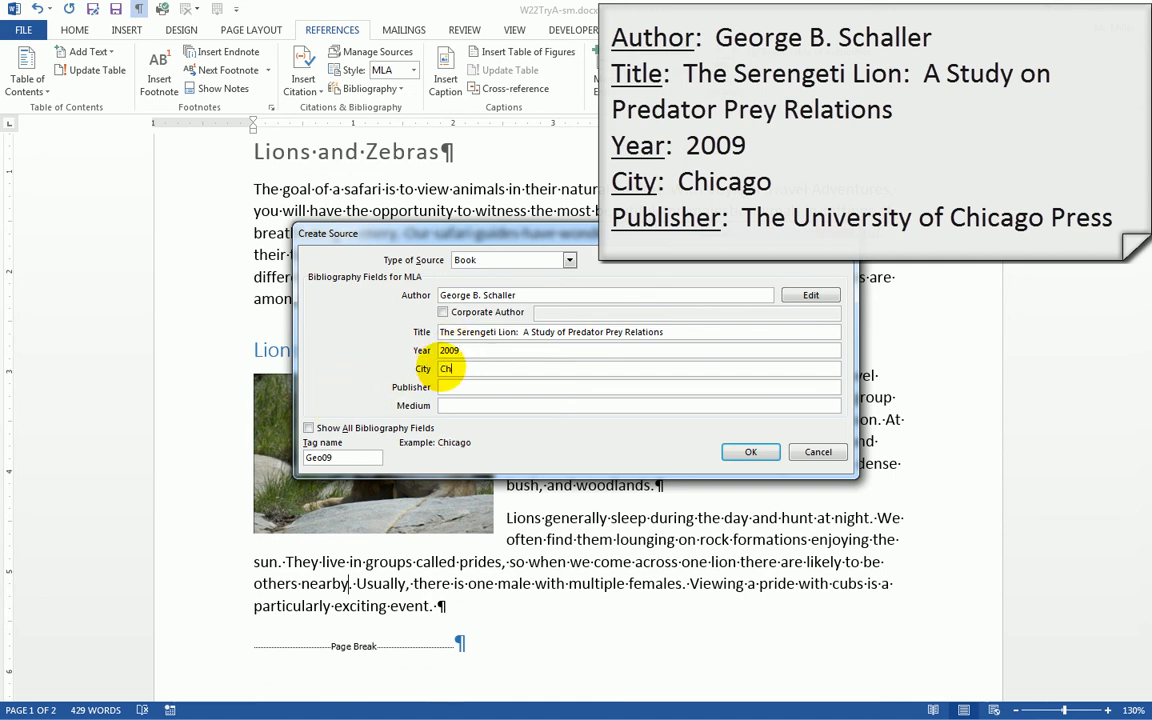
text(icago)
key(Tab)
text(The )
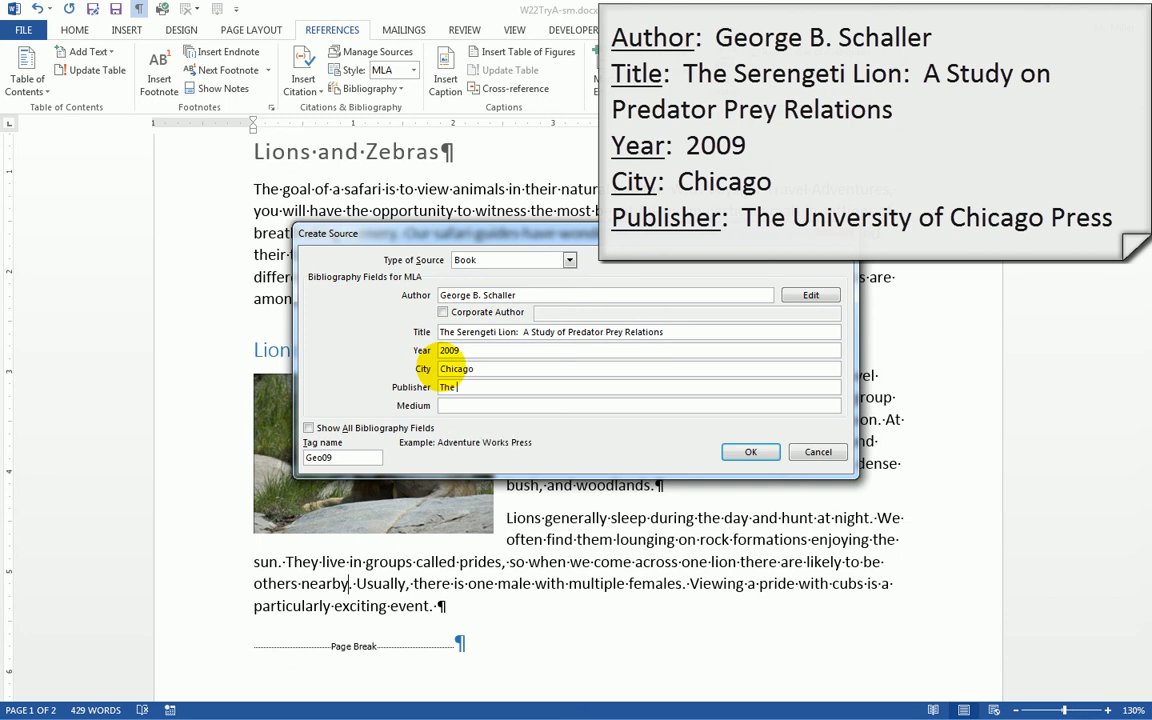
text(University of Chicago Press)
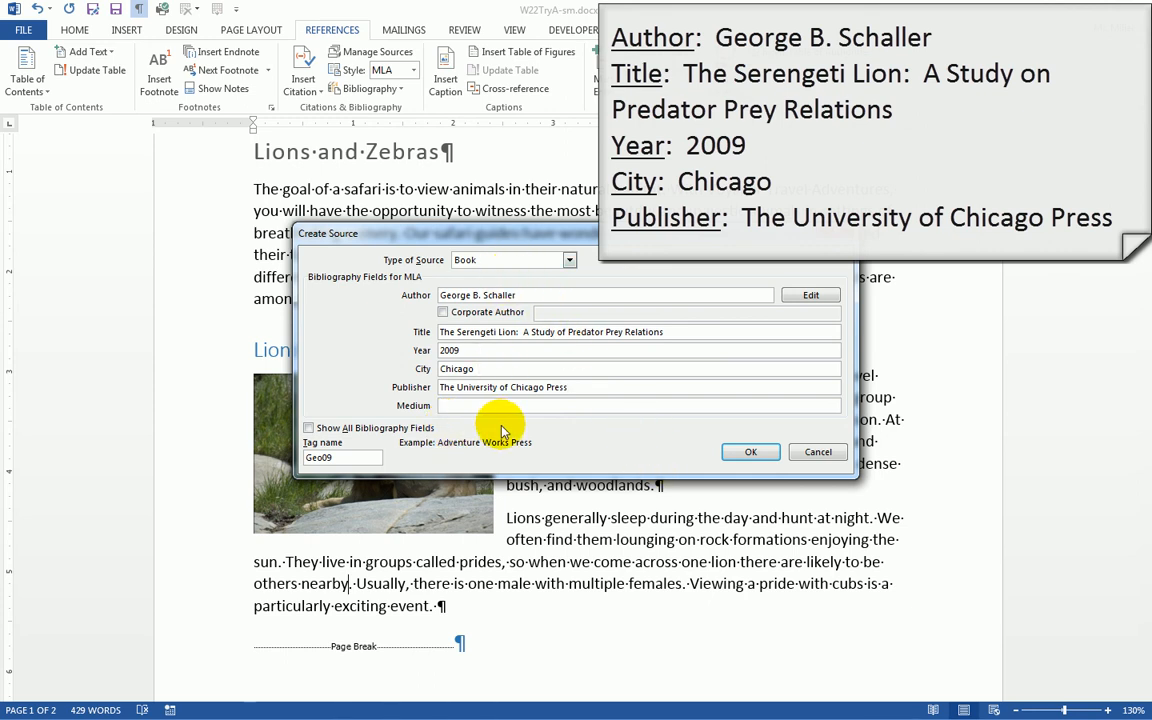
mouse_move(463, 237)
mouse_down()
mouse_move(426, 228)
mouse_move(460, 218)
mouse_up()
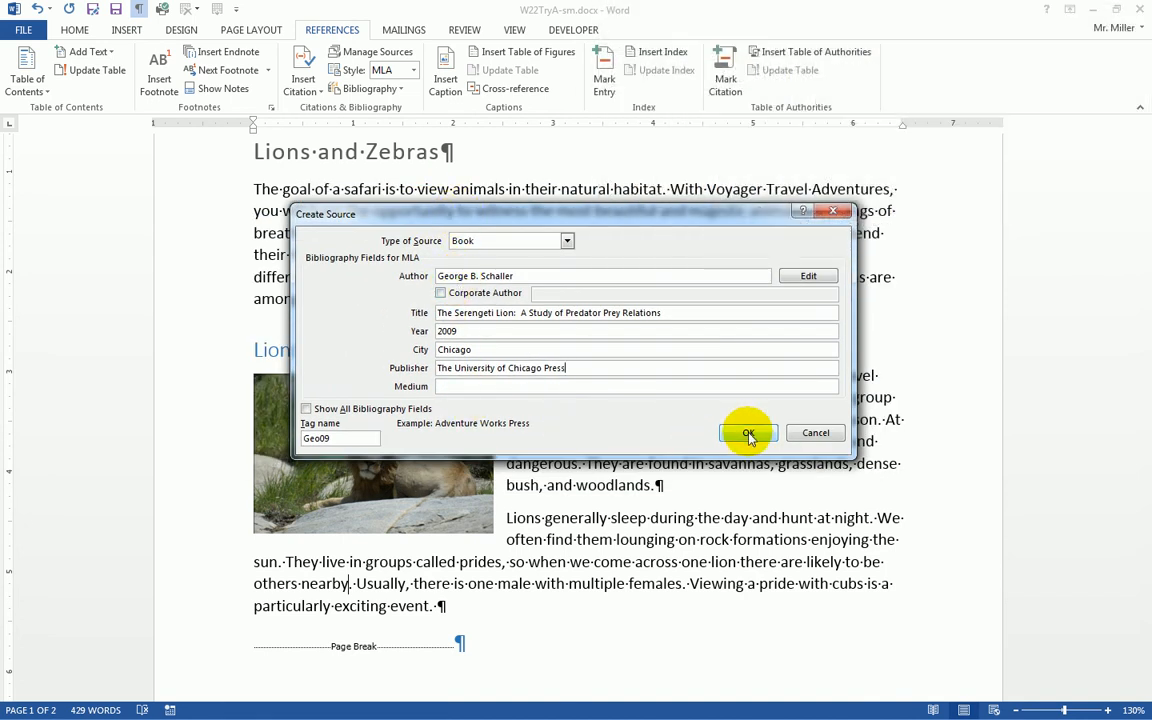
click(748, 436)
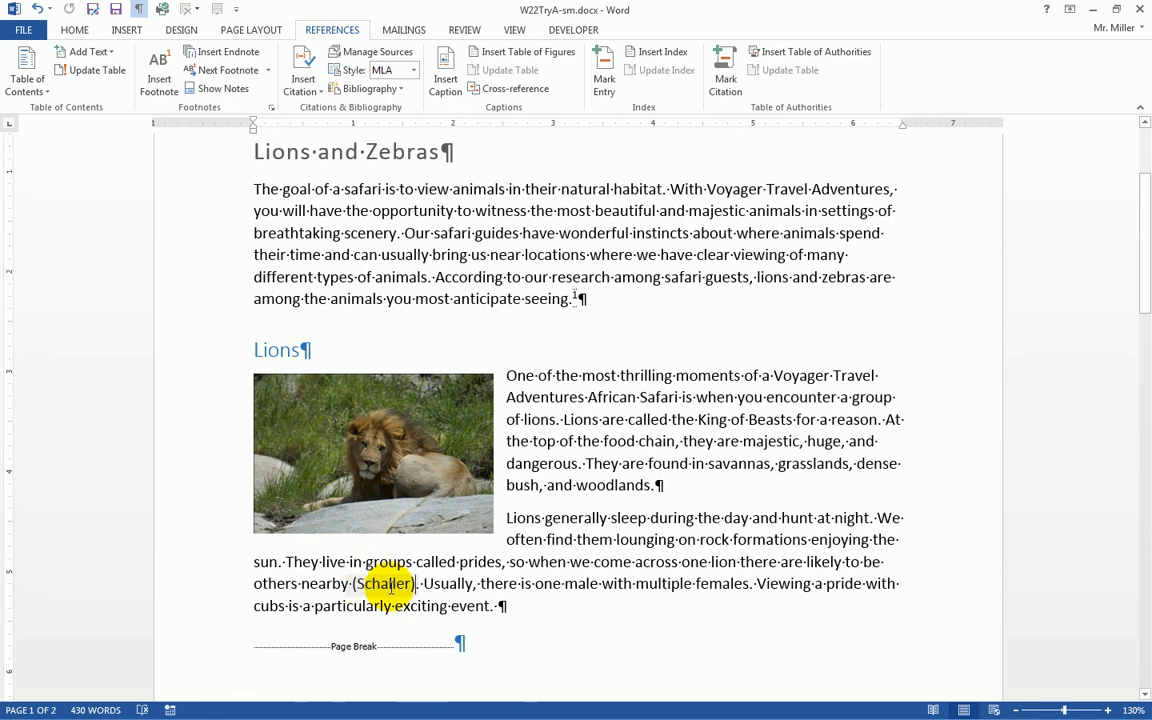
click(383, 584)
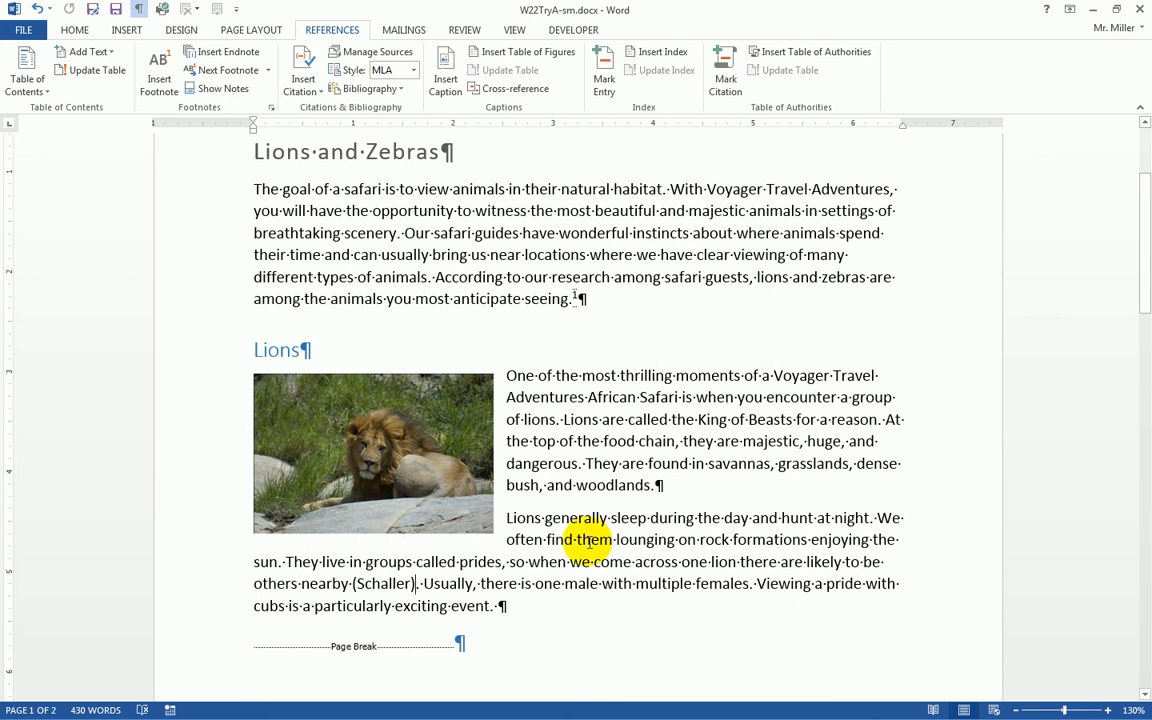
- At the end of the first Zebra paragraph, start a new book source with the author's full name and the title Zebras
scroll(580, 538, down, 6)
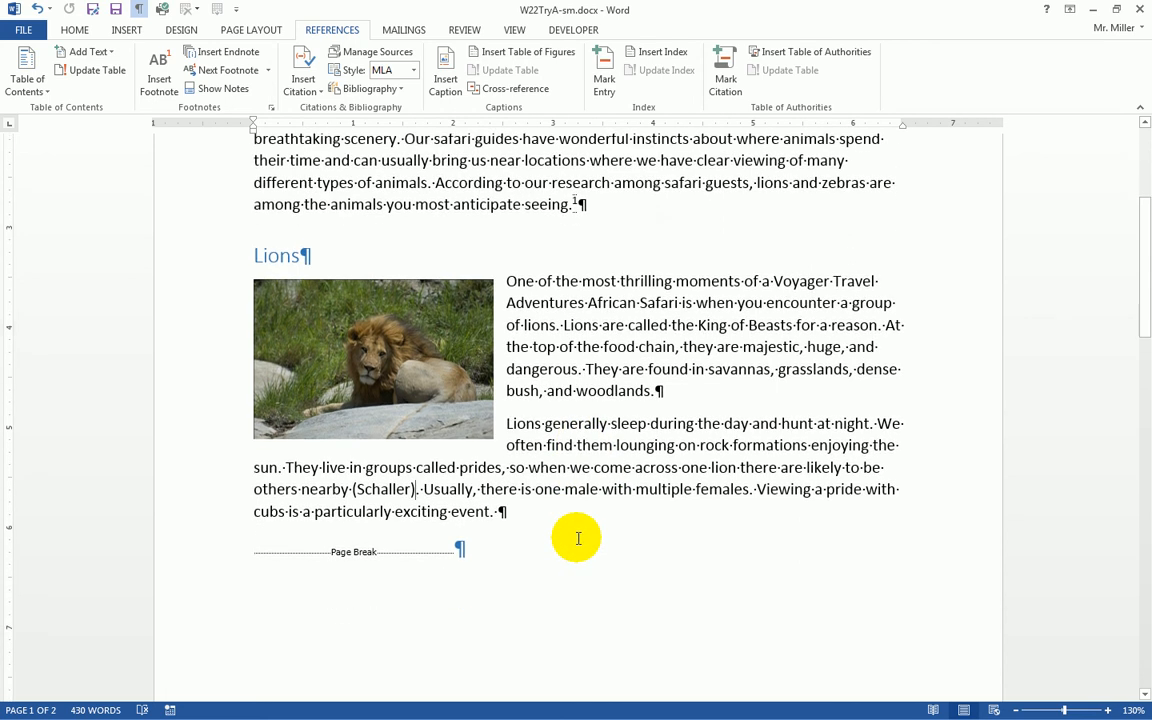
scroll(573, 538, down, 6)
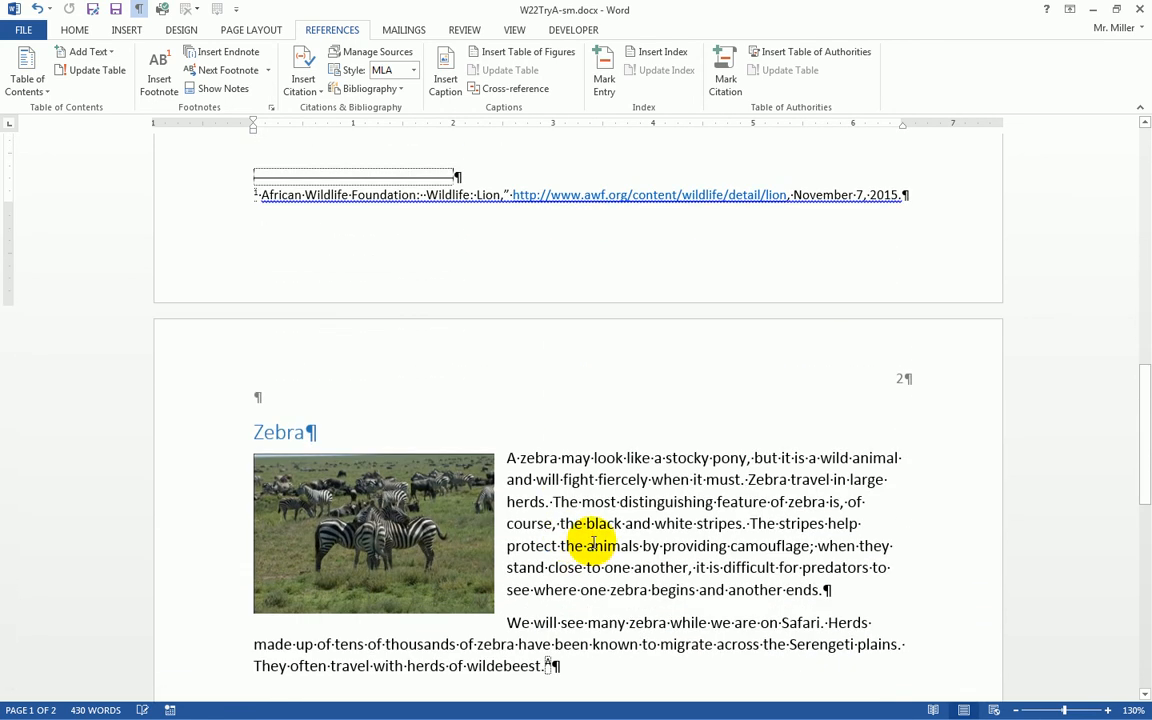
scroll(680, 476, down, 2)
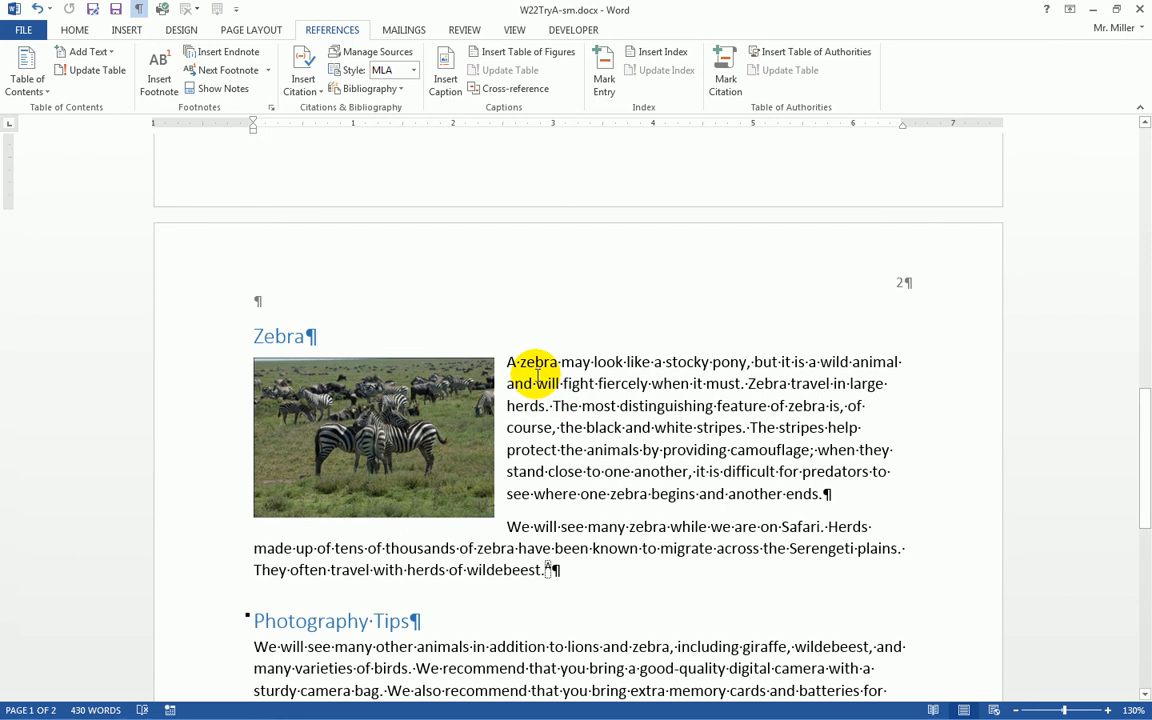
click(826, 494)
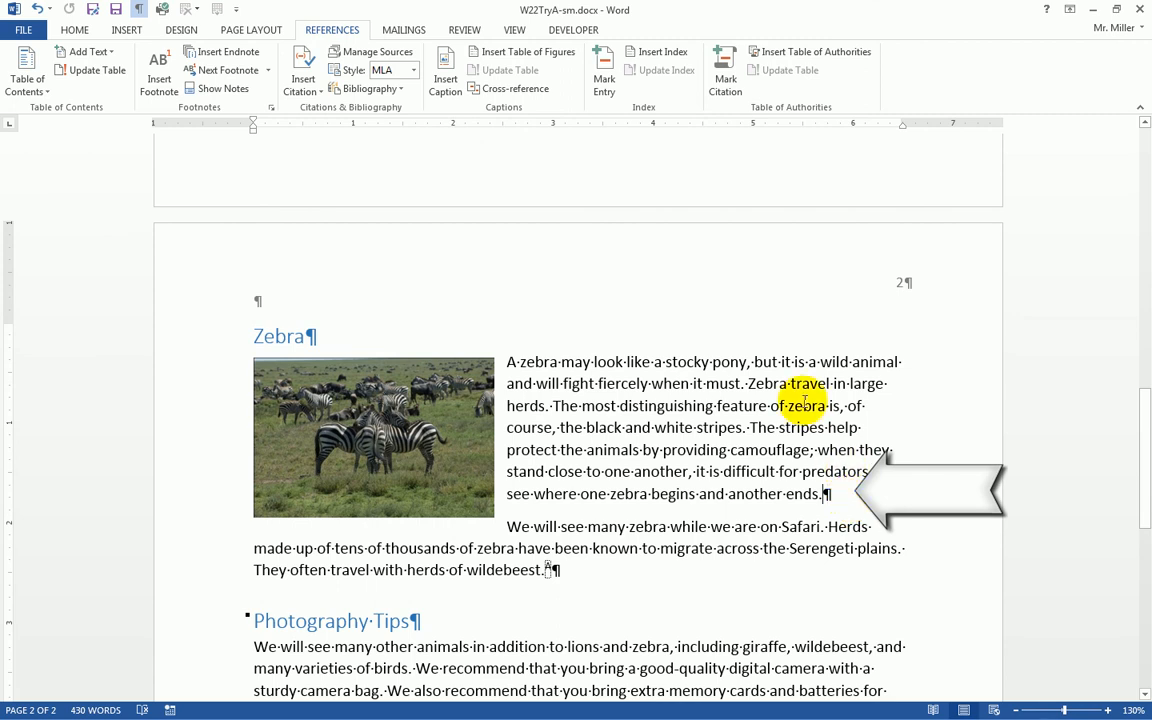
click(300, 92)
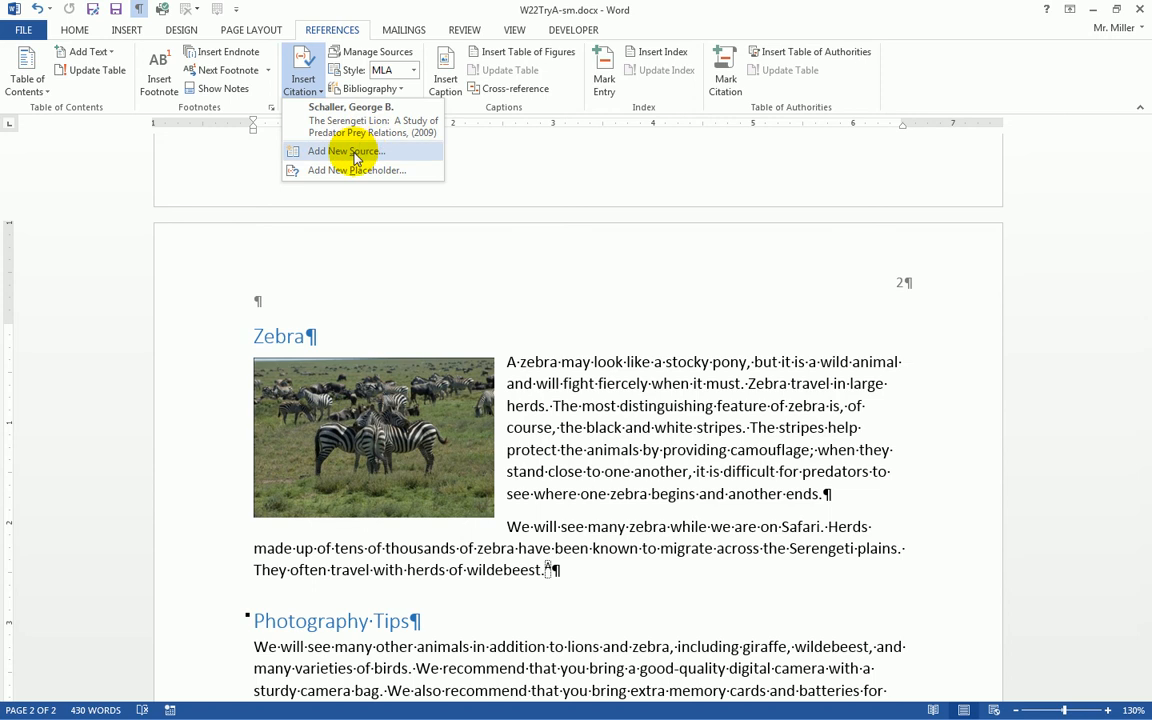
click(355, 152)
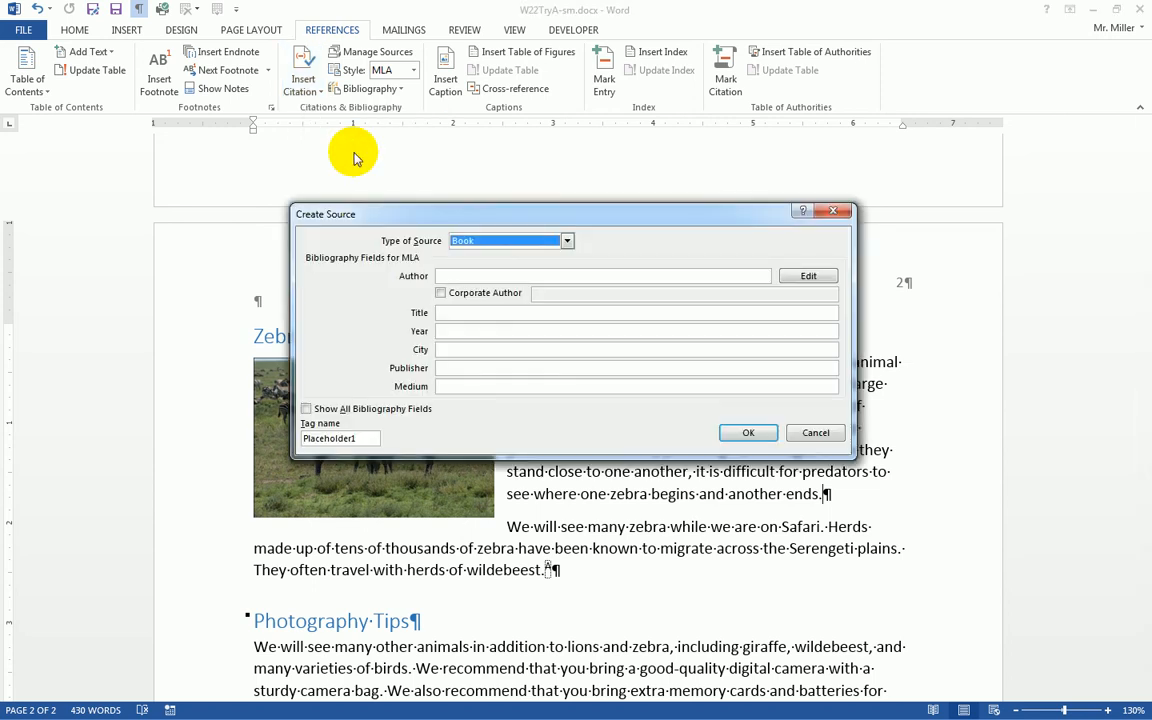
click(471, 276)
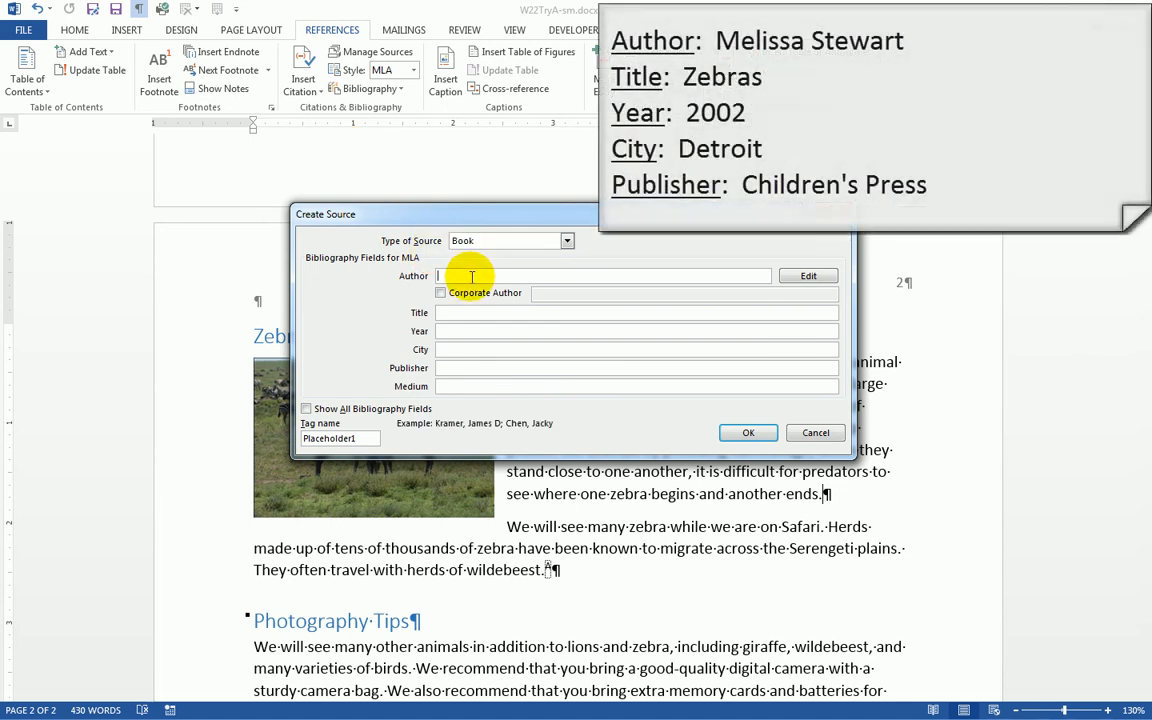
text(Melissa Stewart)
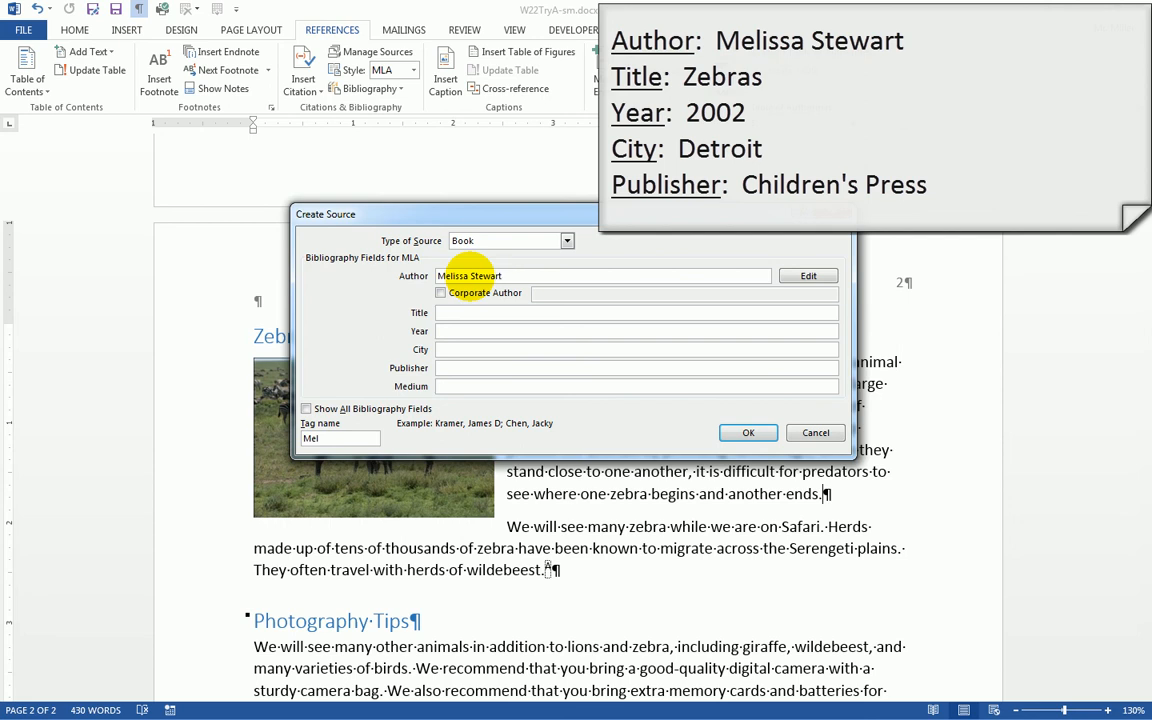
key(Tab)
key(Tab)
text(Zebras)
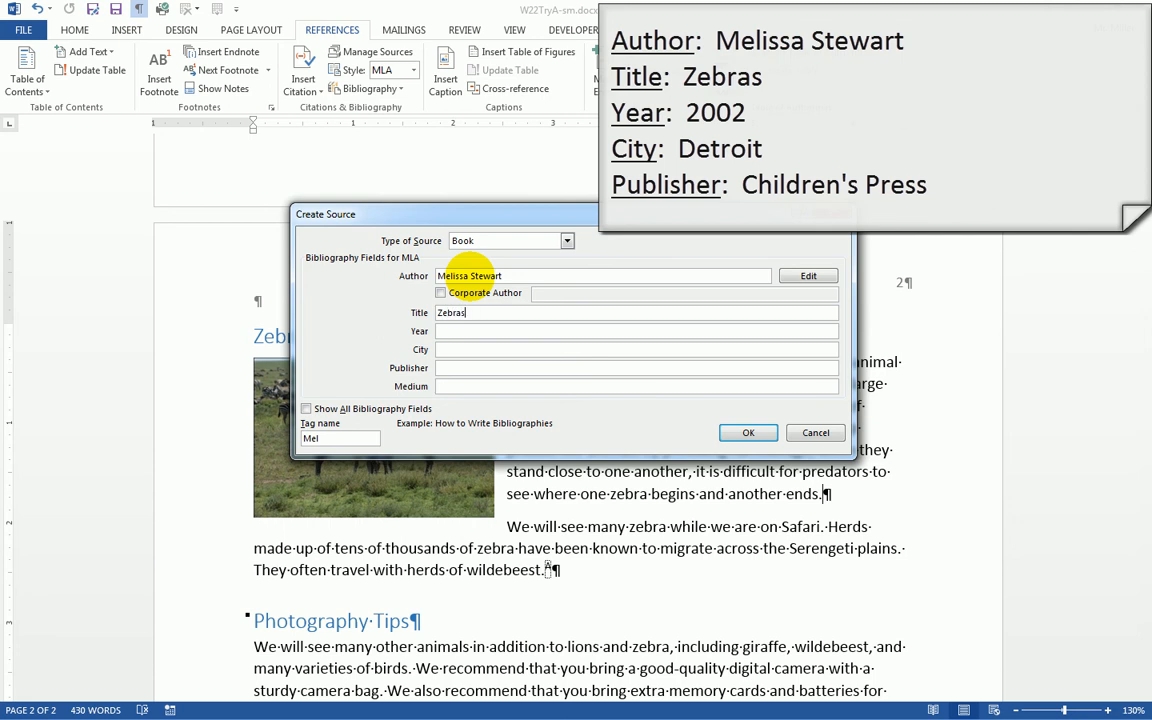
- Complete the Zebras source with year 2002, city Detroit and publisher Children's Press, and insert its citation
key(Tab)
text(2002)
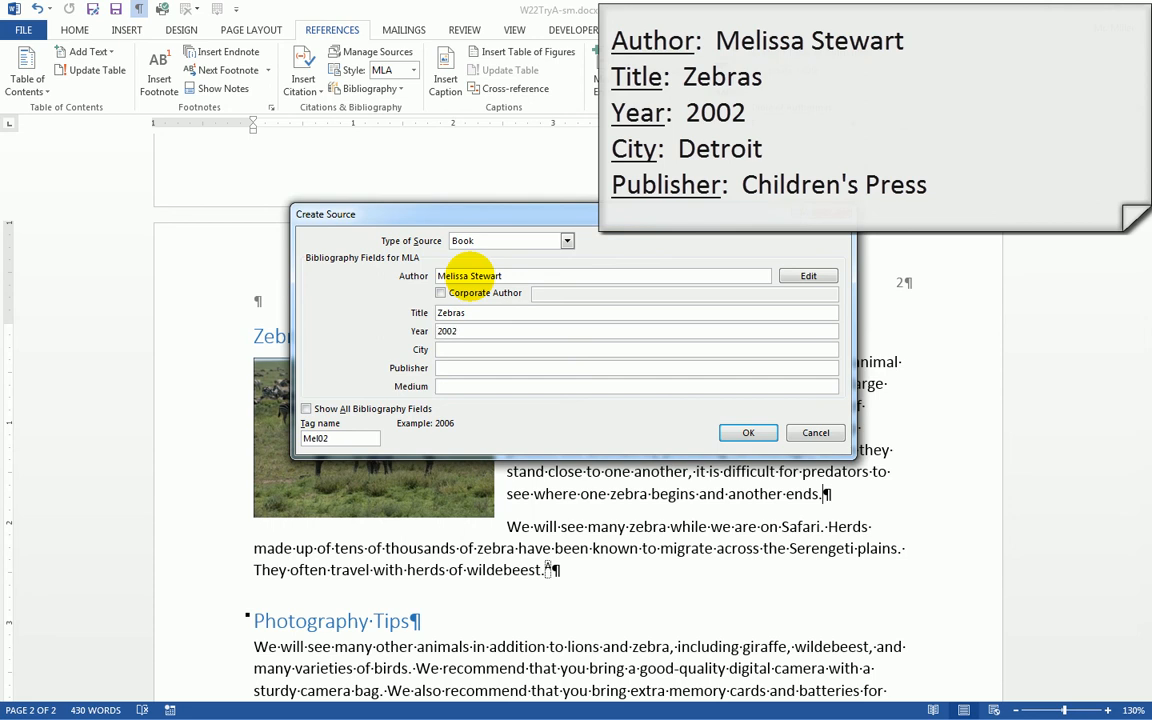
key(Tab)
text(Detroit)
key(Tab)
text(Children)
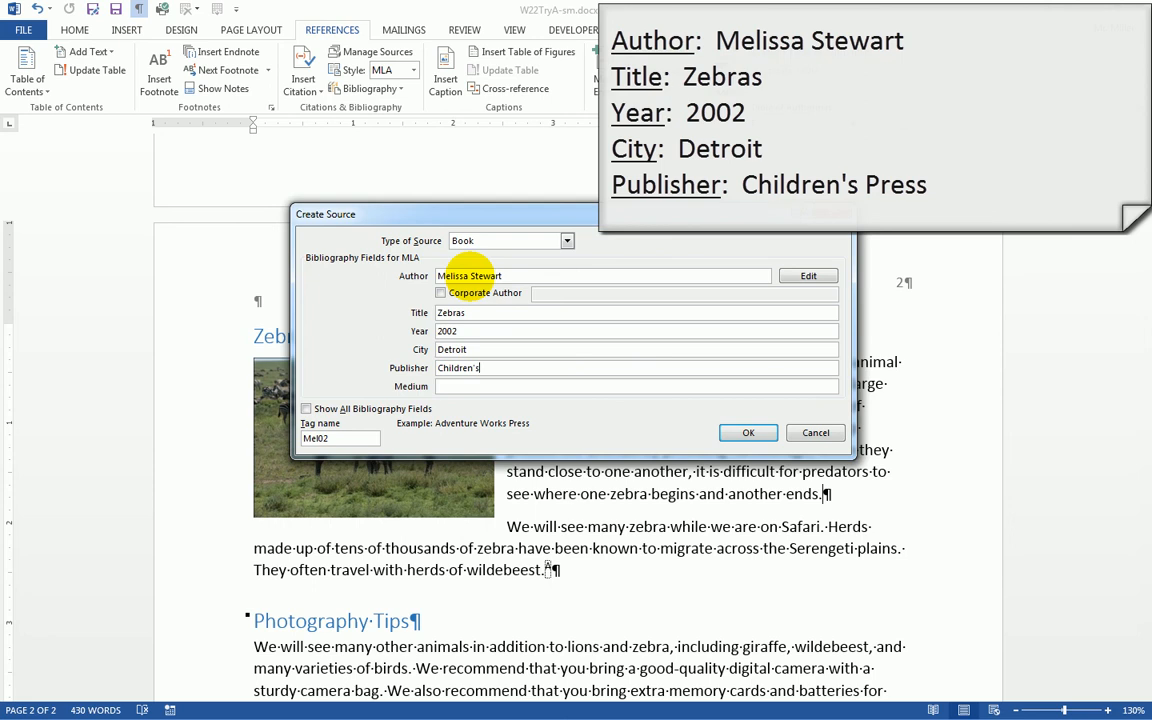
text('s Press)
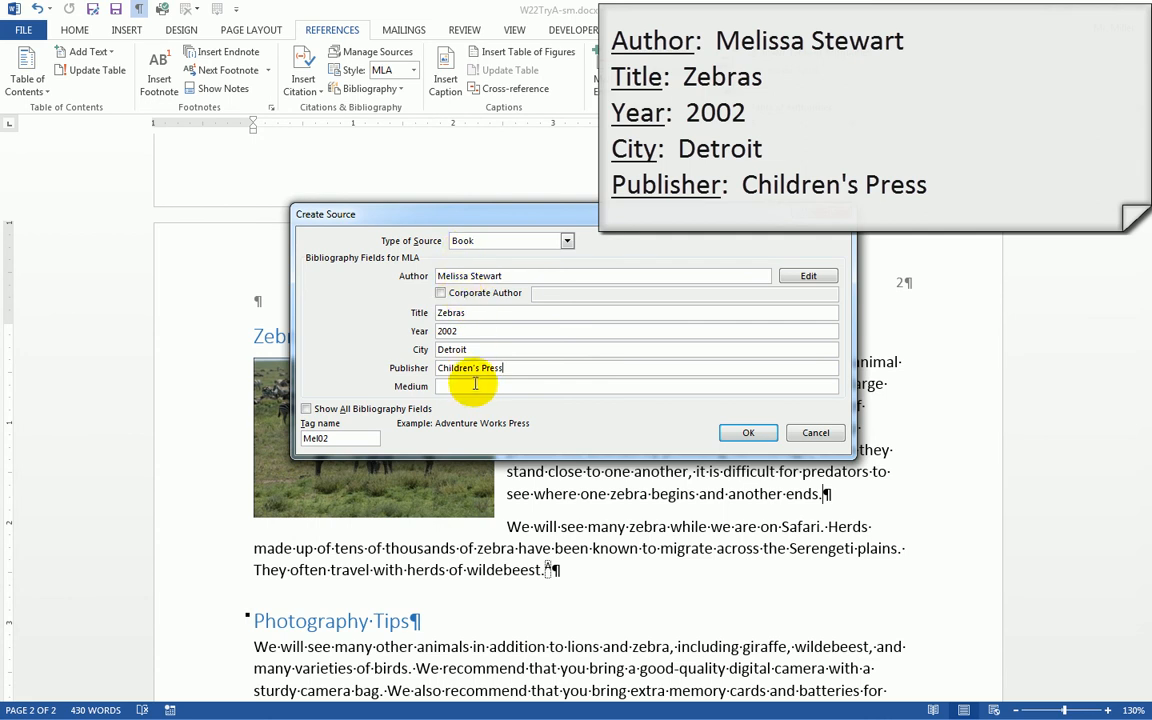
click(740, 432)
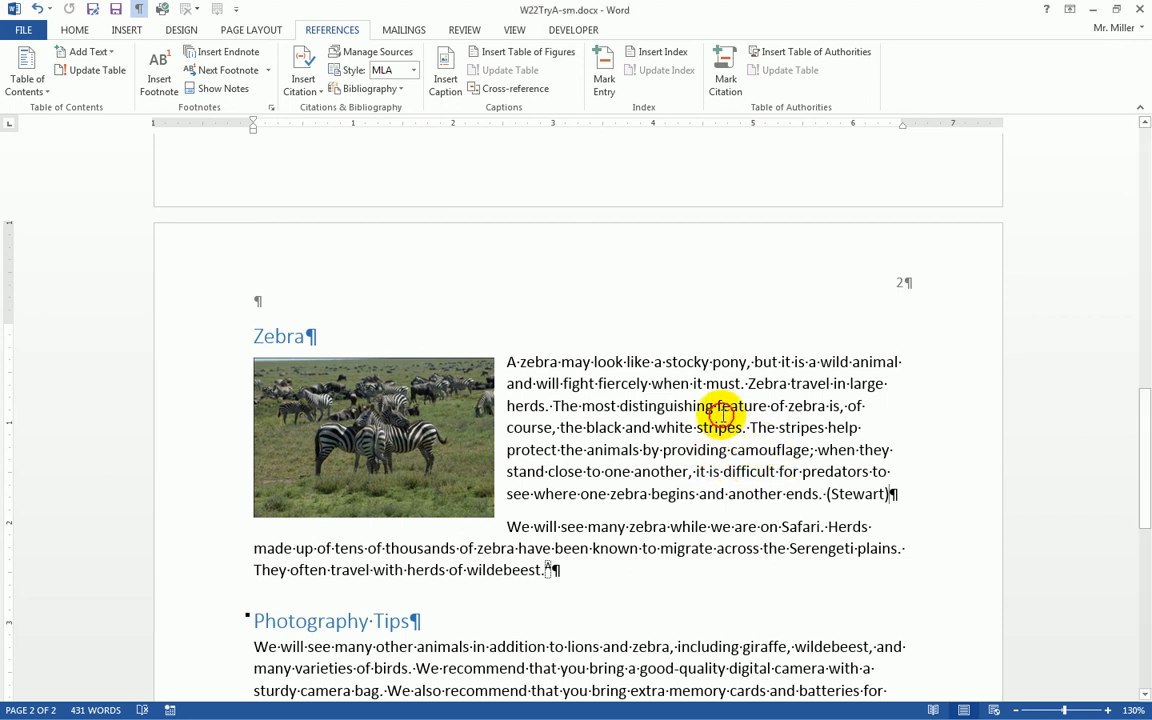
- Insert a page break at the end of the Photography Tips paragraph and place the insertion point in the blank paragraph on page 3
scroll(717, 428, down, 6)
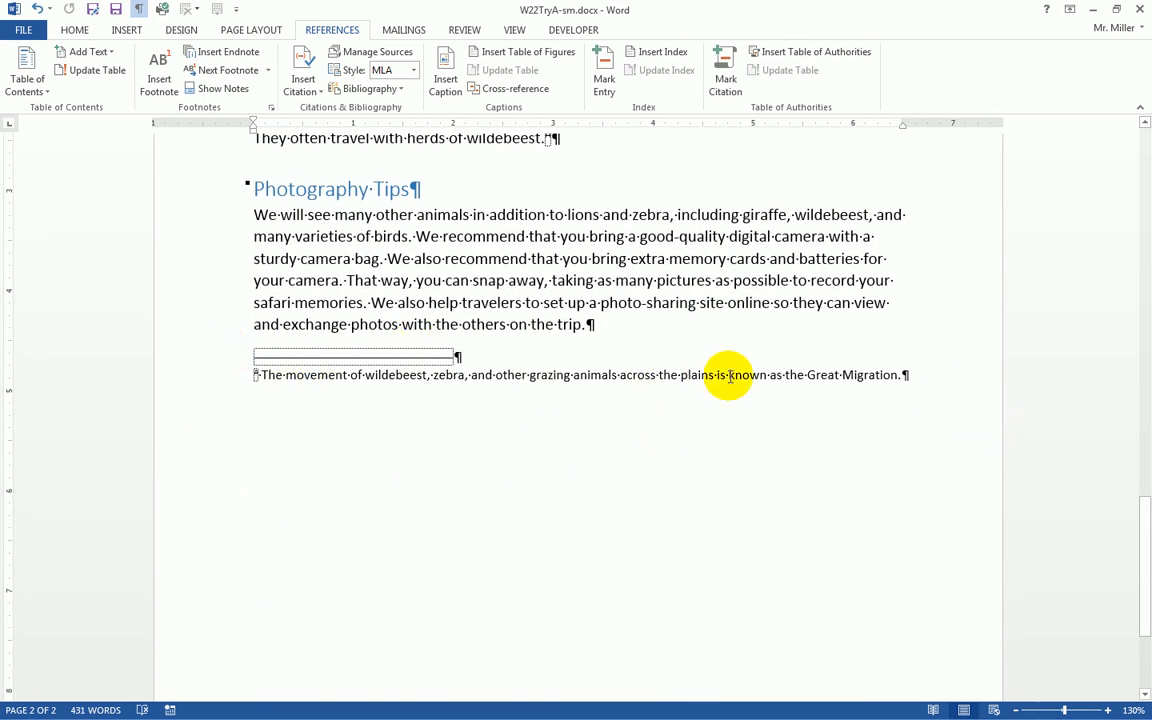
click(935, 377)
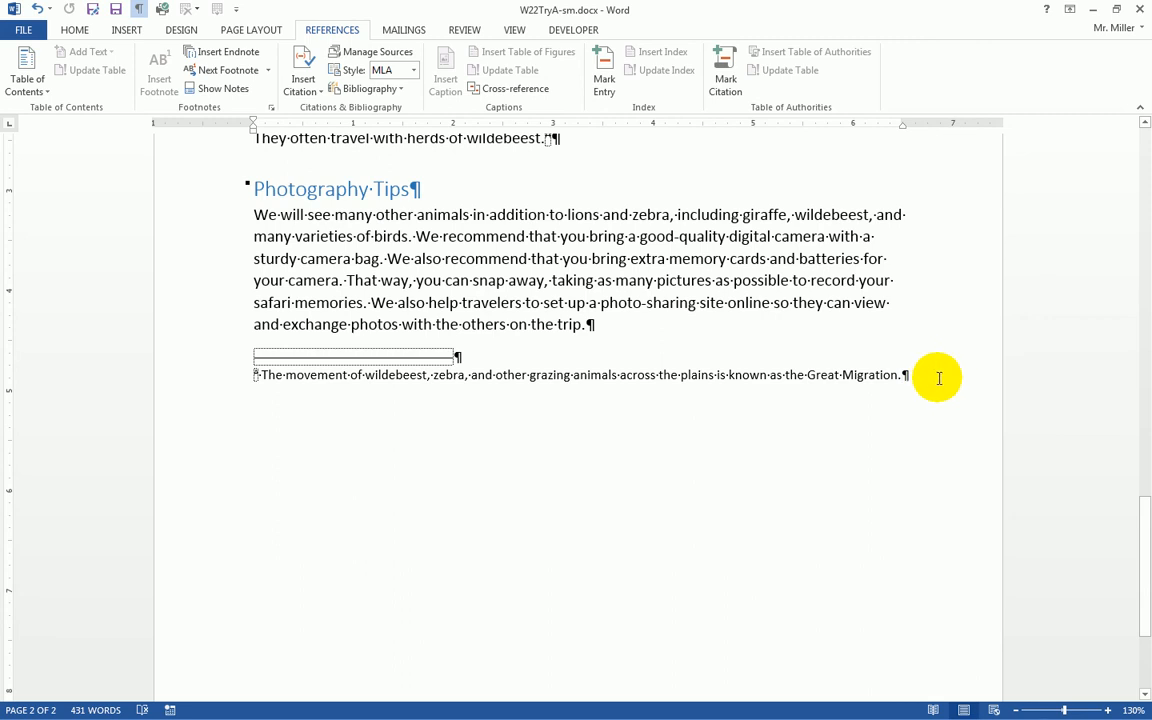
click(629, 324)
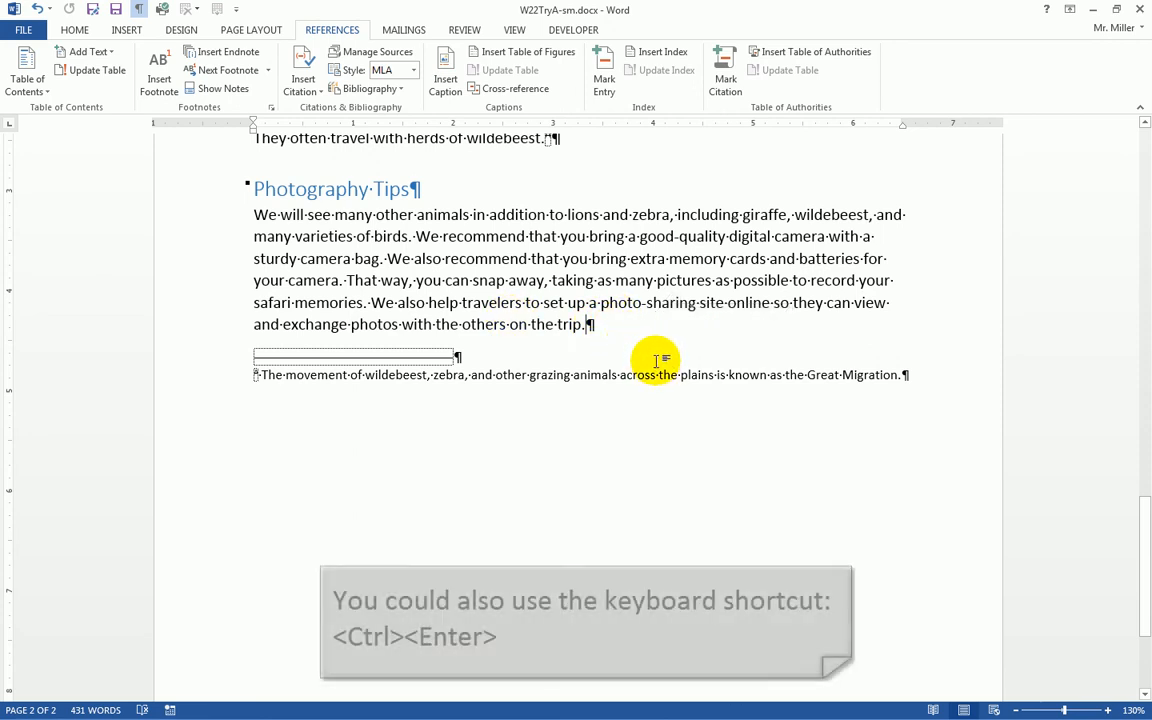
click(256, 30)
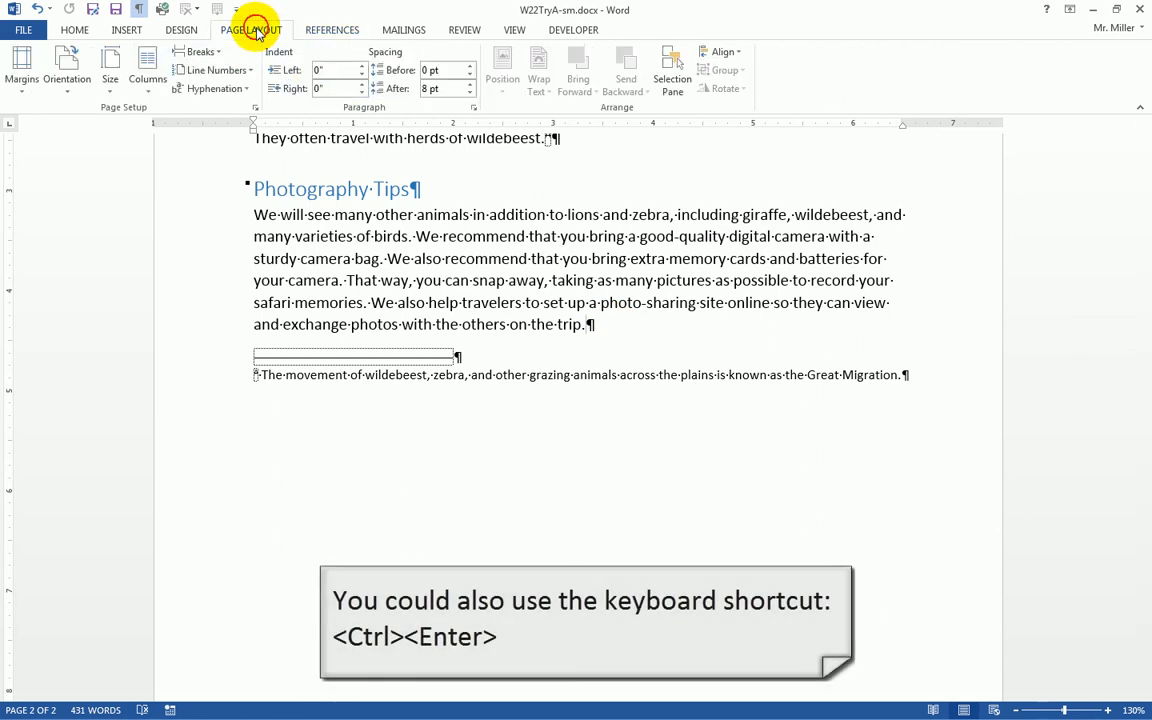
click(199, 51)
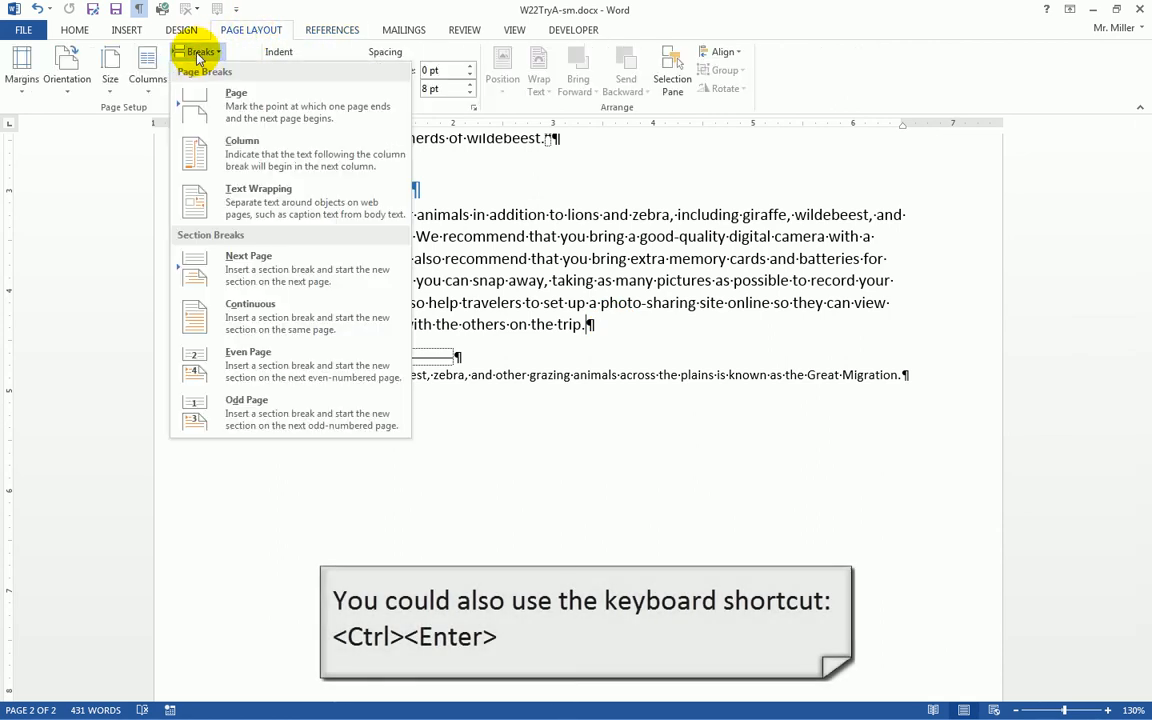
click(236, 100)
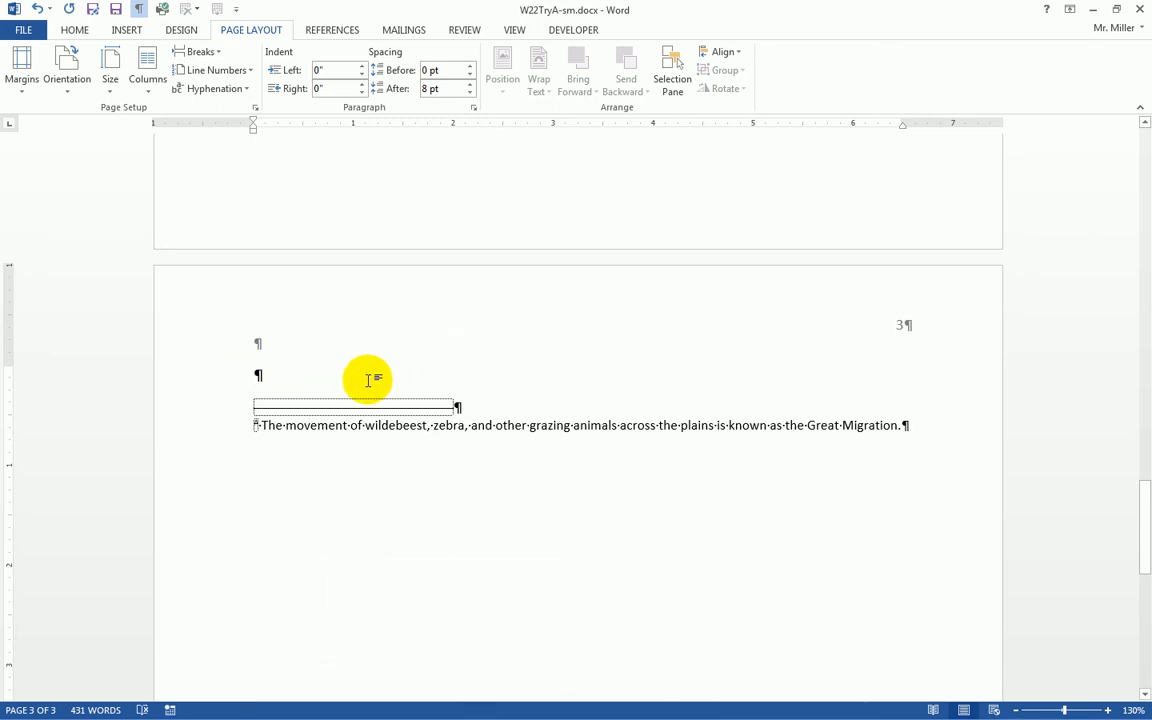
click(316, 382)
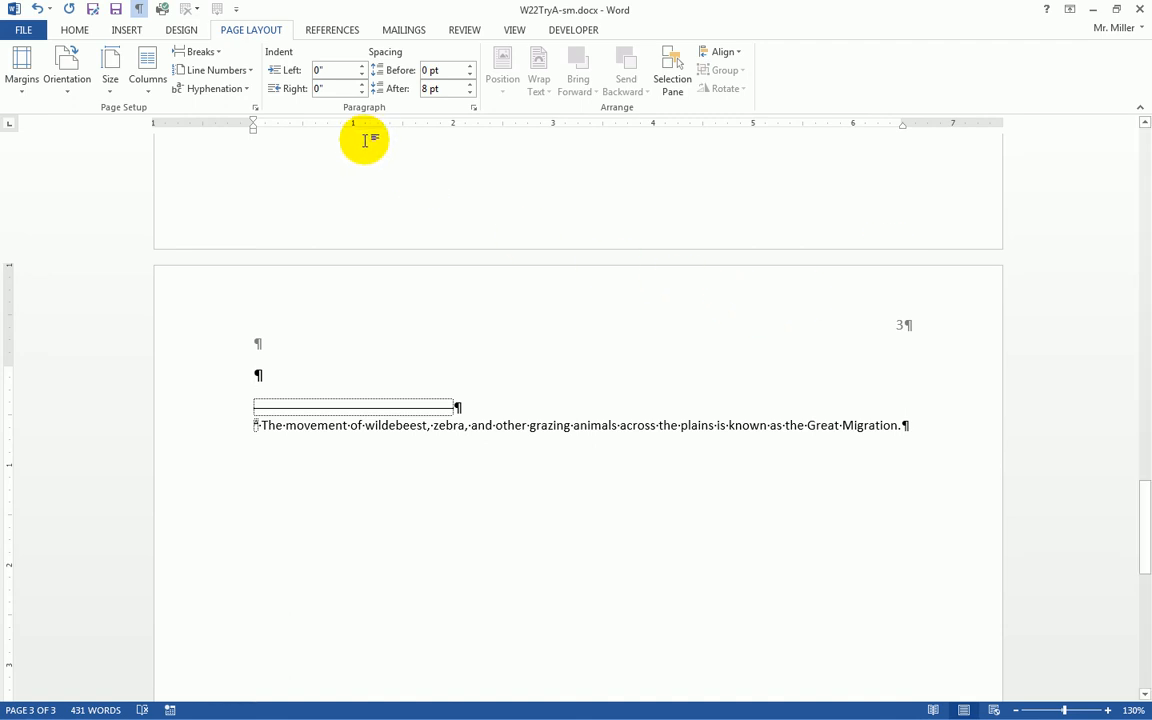
- Insert the built-in Works Cited bibliography in the blank paragraph on page 3
click(326, 31)
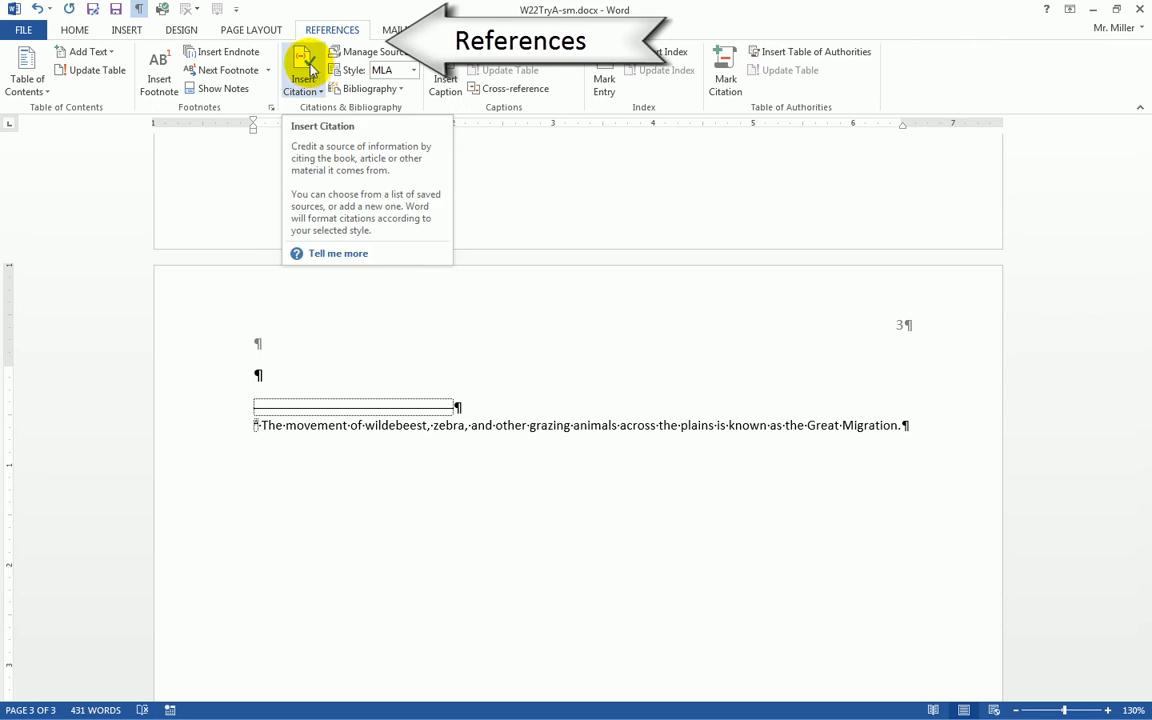
click(357, 89)
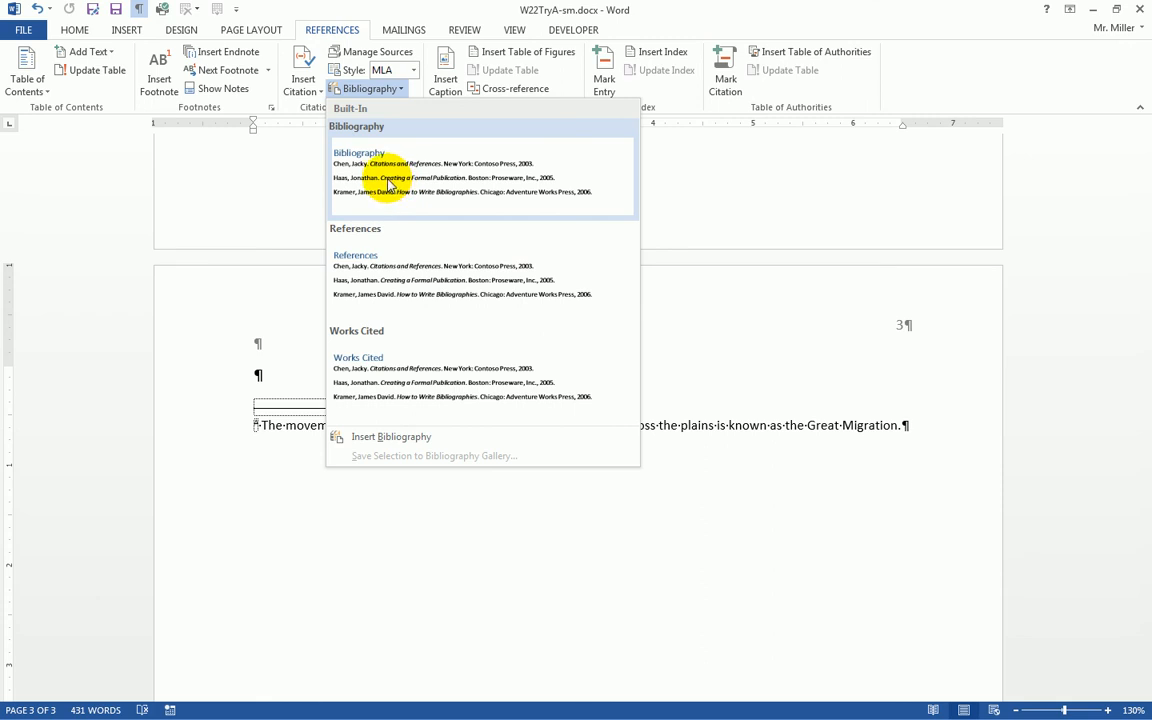
click(376, 385)
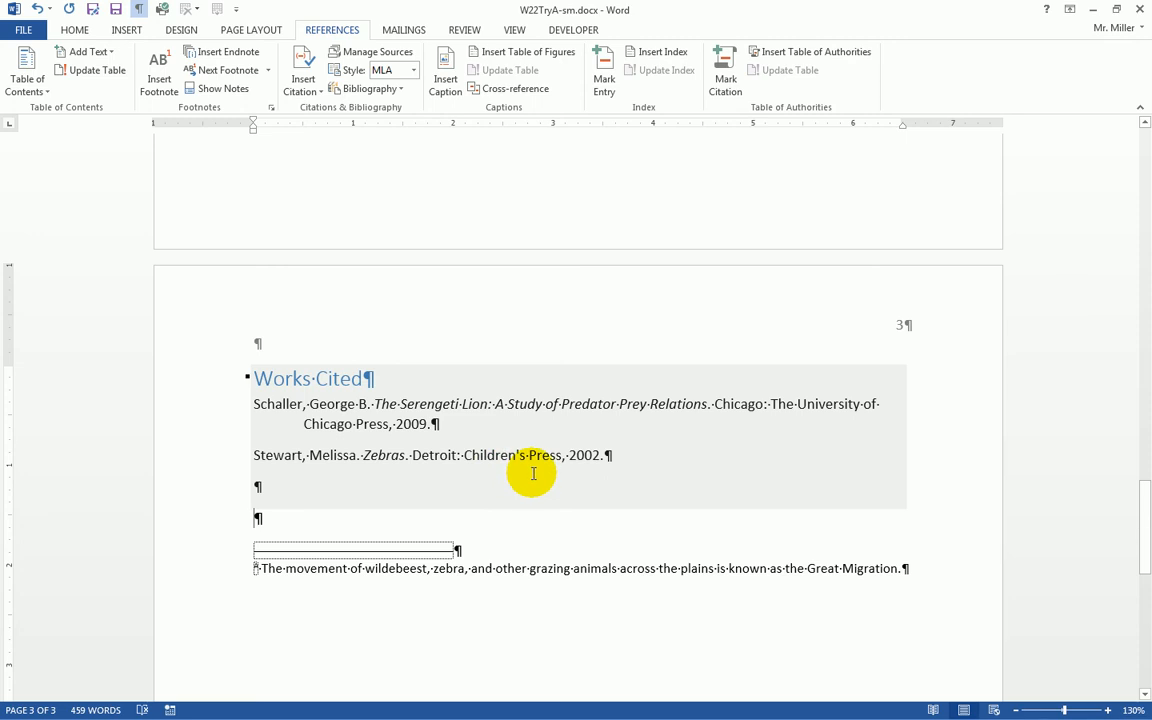
click(366, 90)
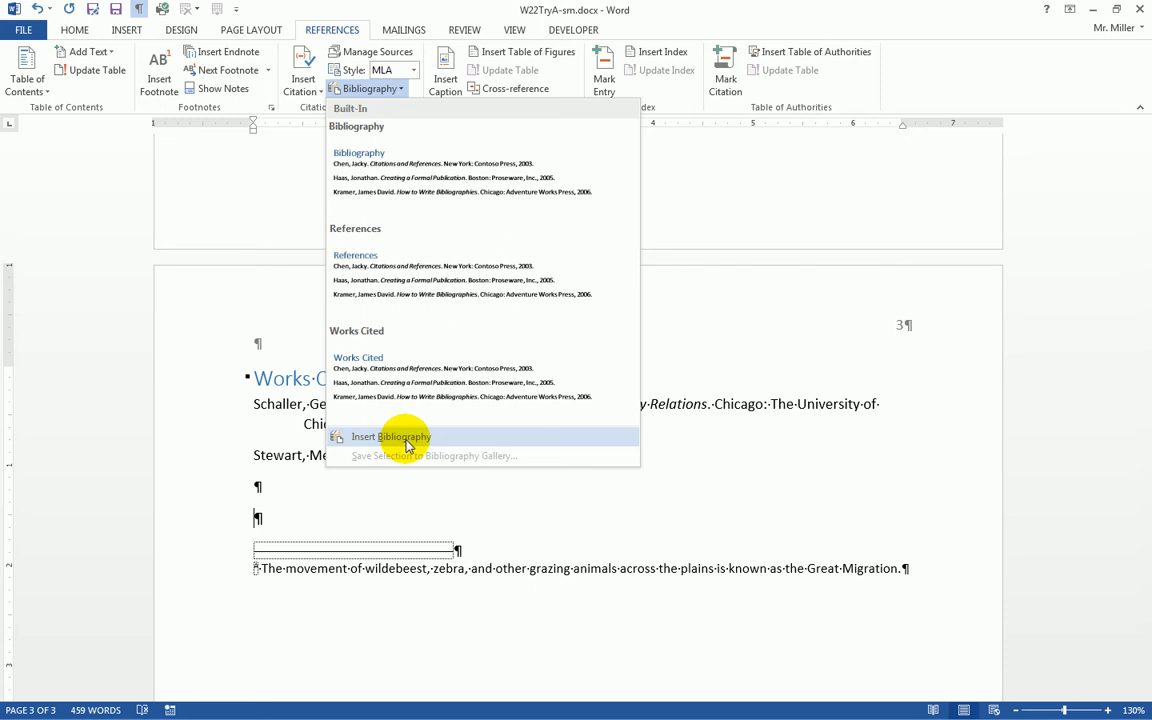
click(309, 494)
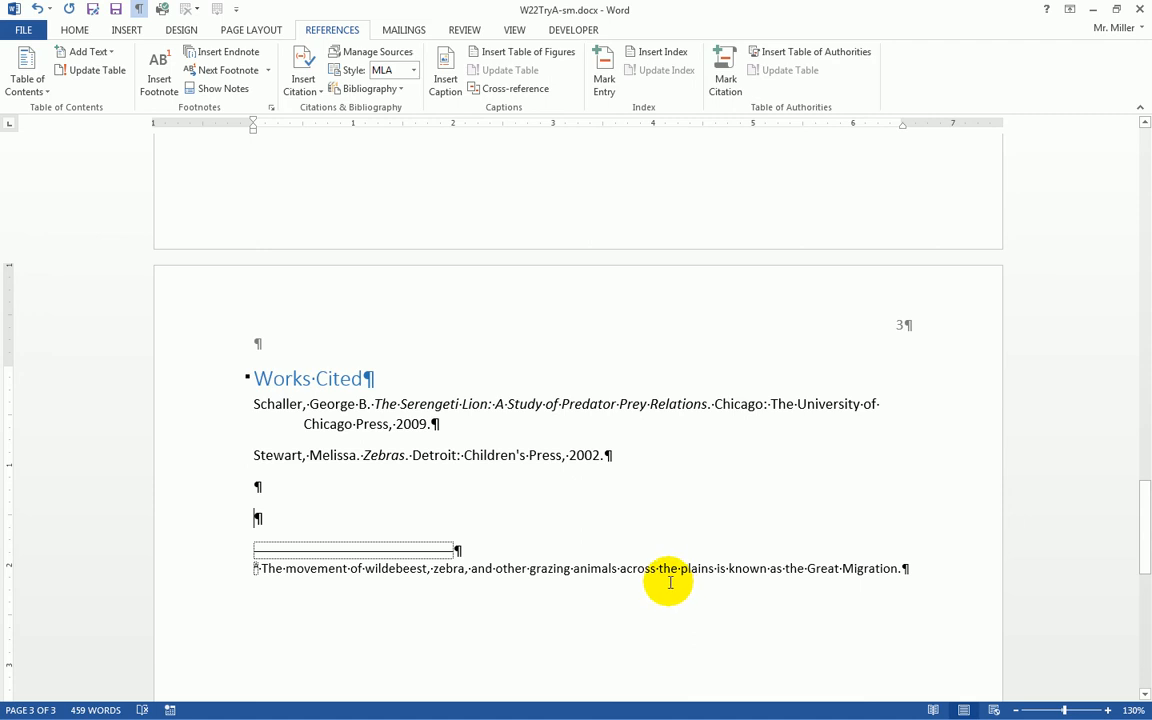
- Save the document with its Works Cited page
scroll(668, 580, down, 3)
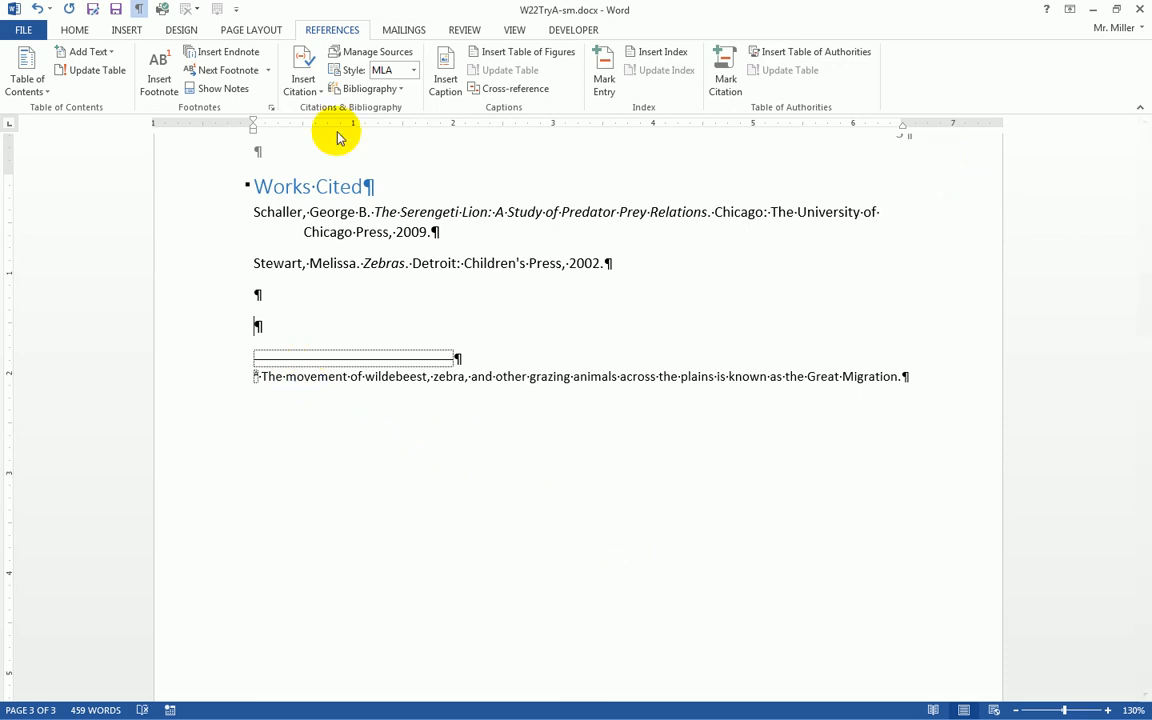
click(116, 9)
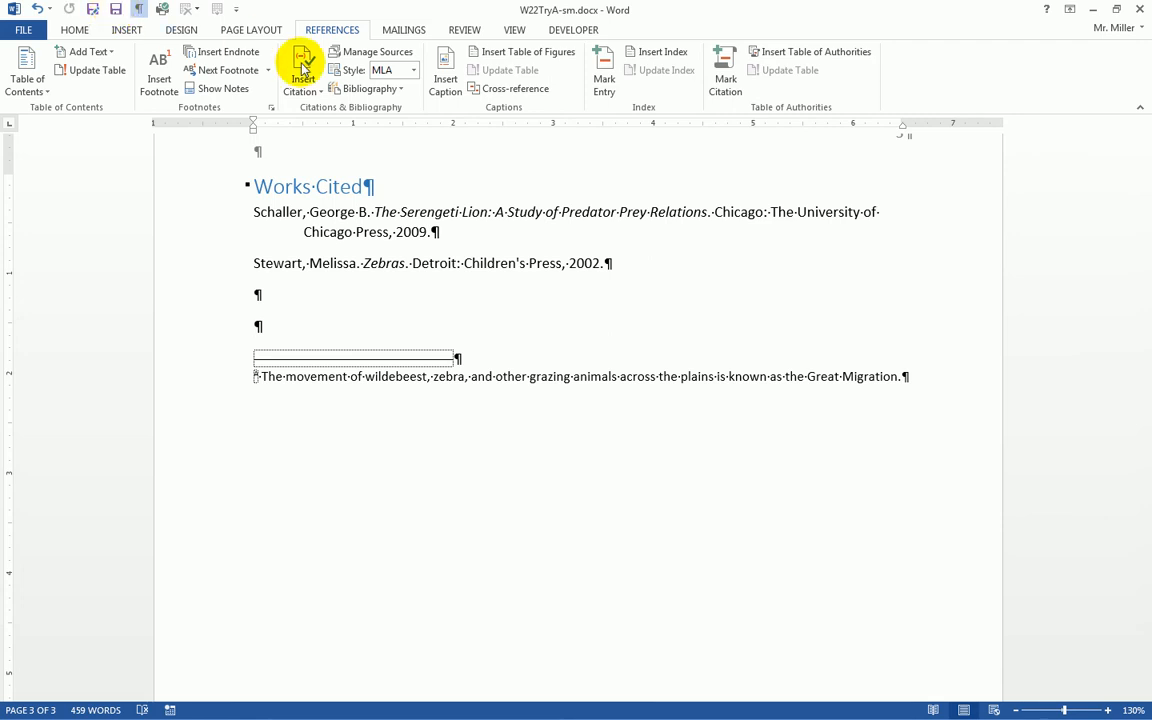